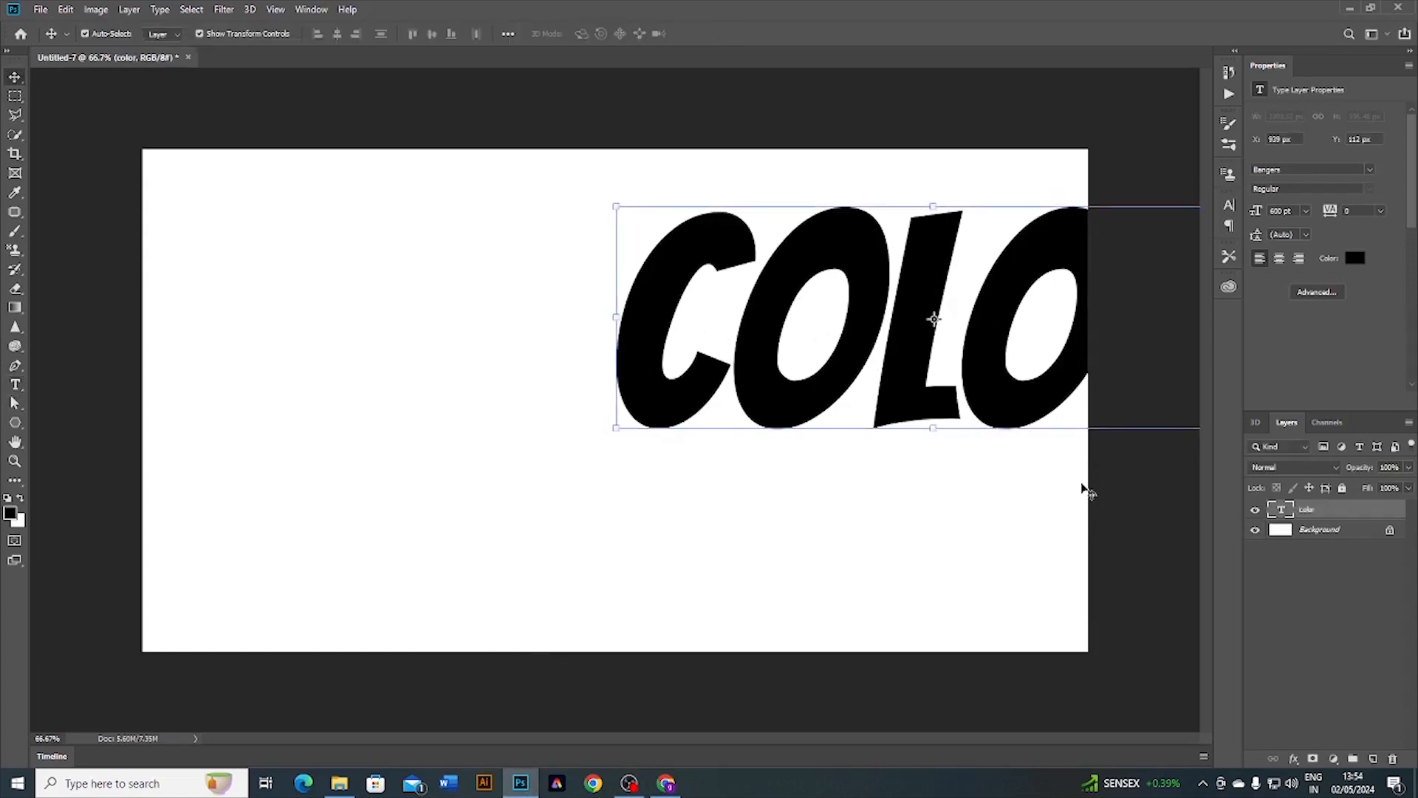
Step: Centre the COLOR text vertically and horizontally on the canvas, using the Background layer as reference
click(1328, 532)
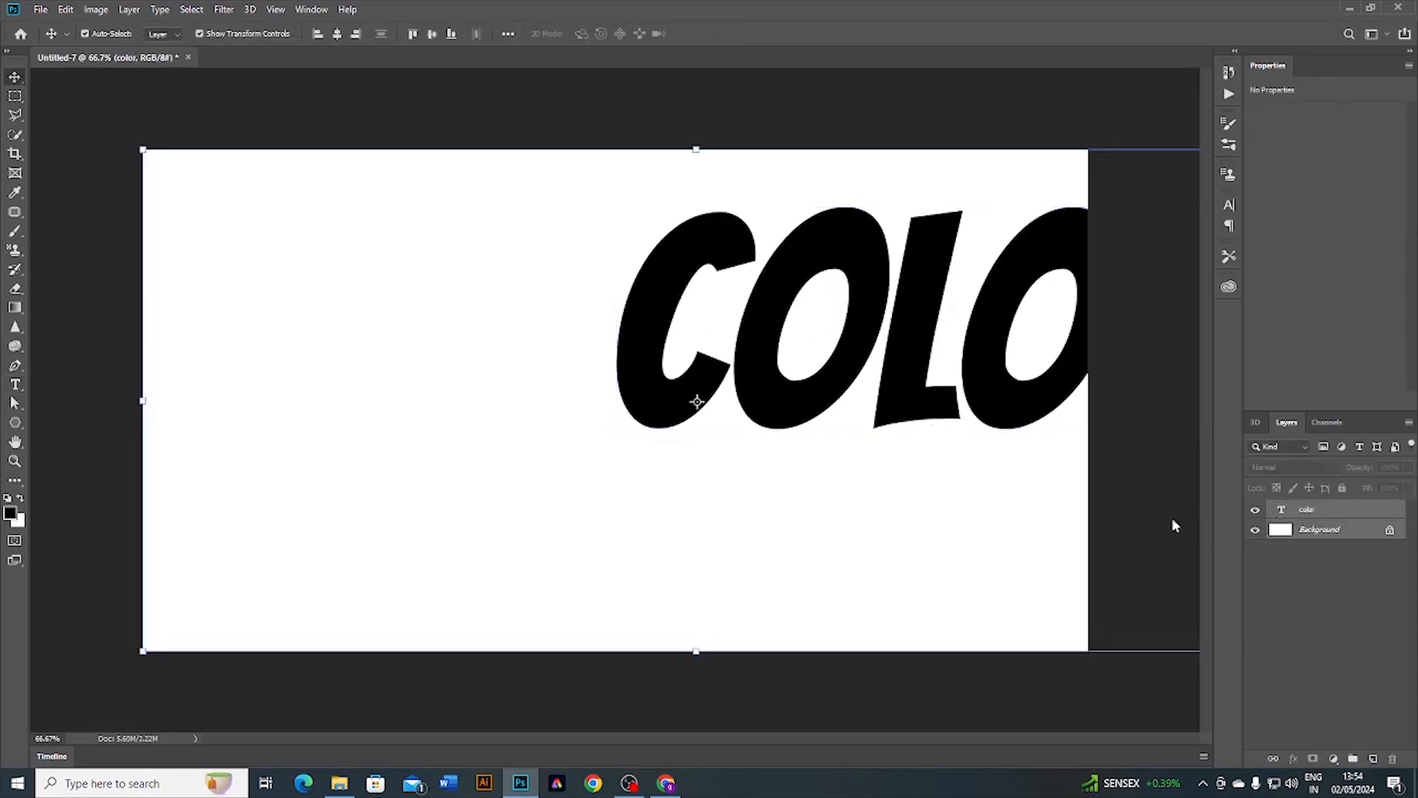
click(434, 36)
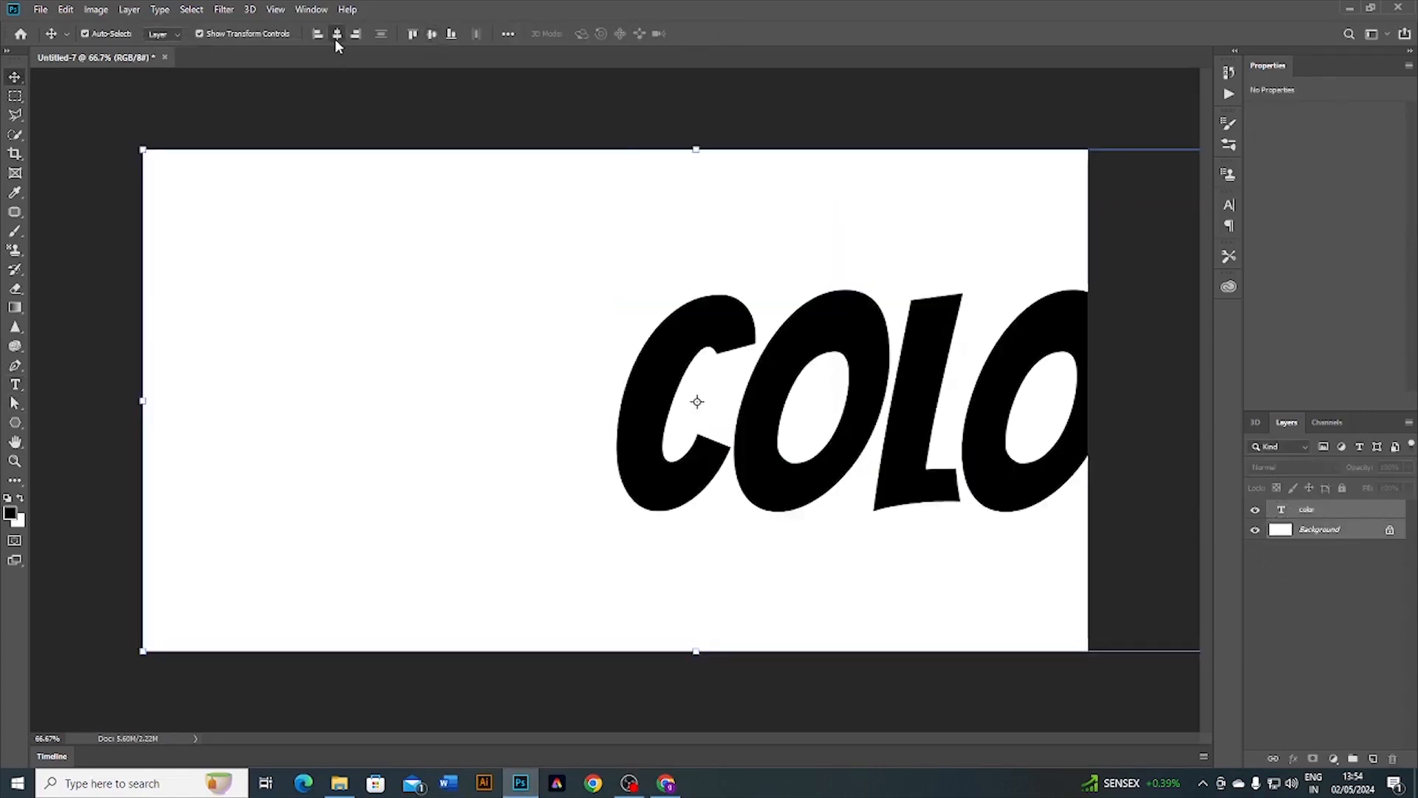
click(337, 35)
click(131, 111)
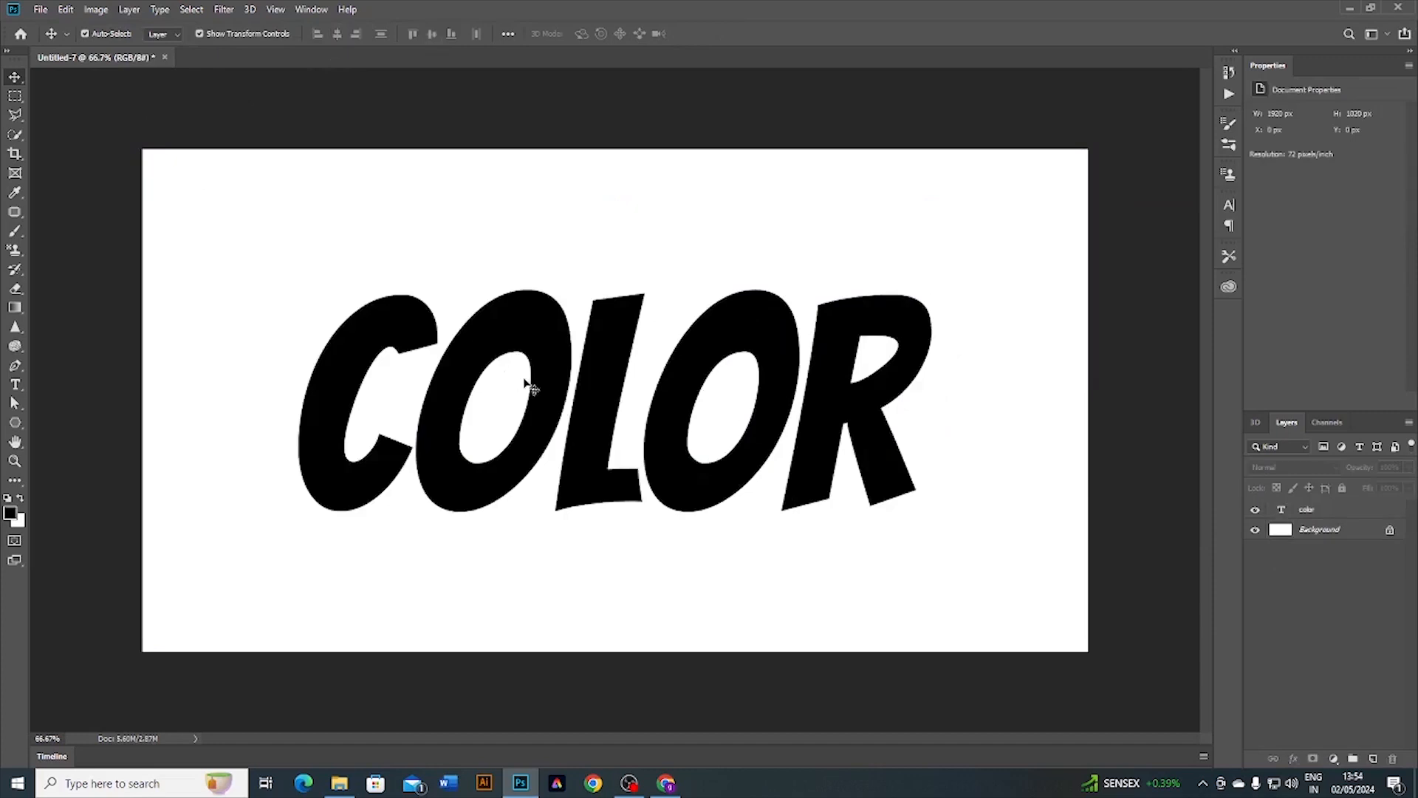
Step: Add a rainbow Gradient Overlay to the color text layer and open its gradient for editing
click(1311, 511)
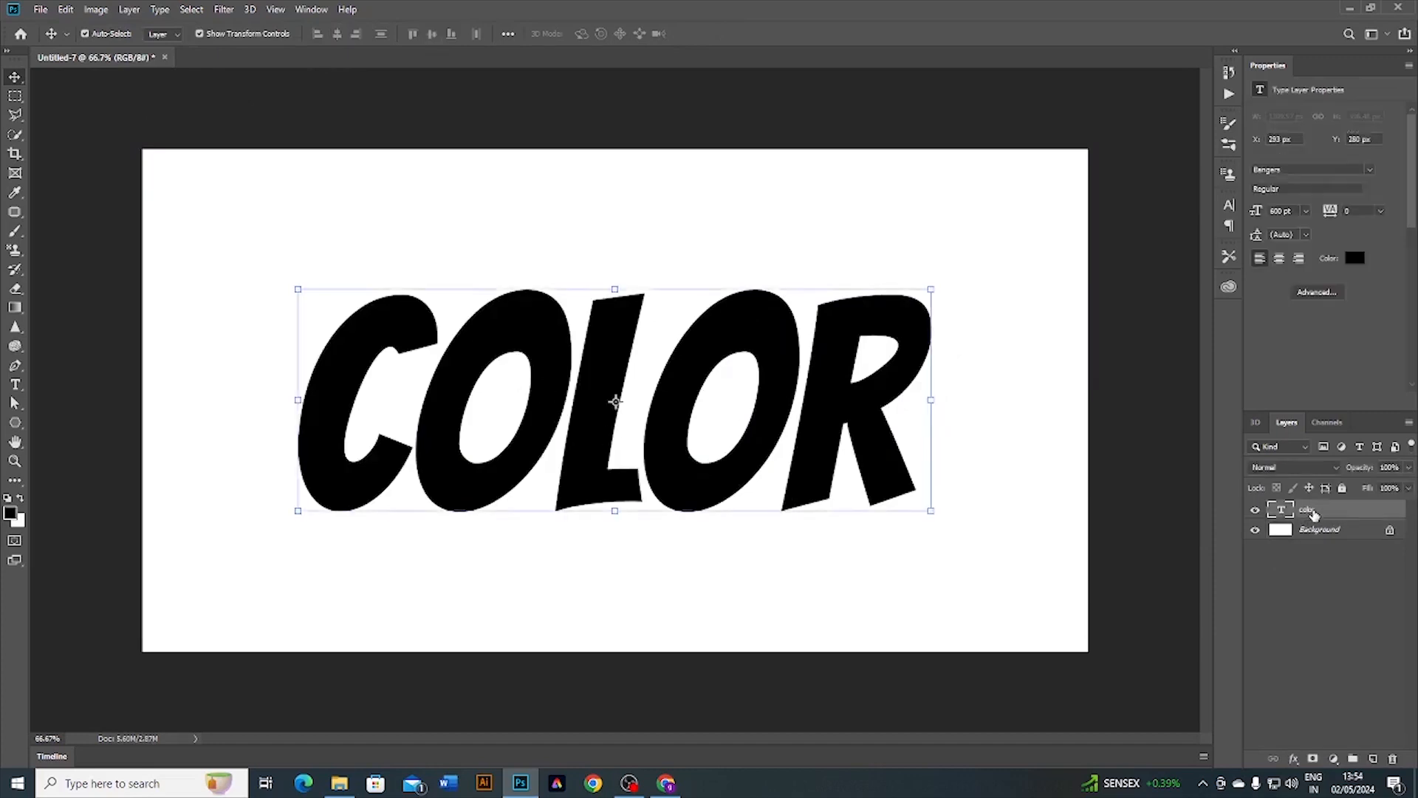
click(1294, 759)
click(1307, 718)
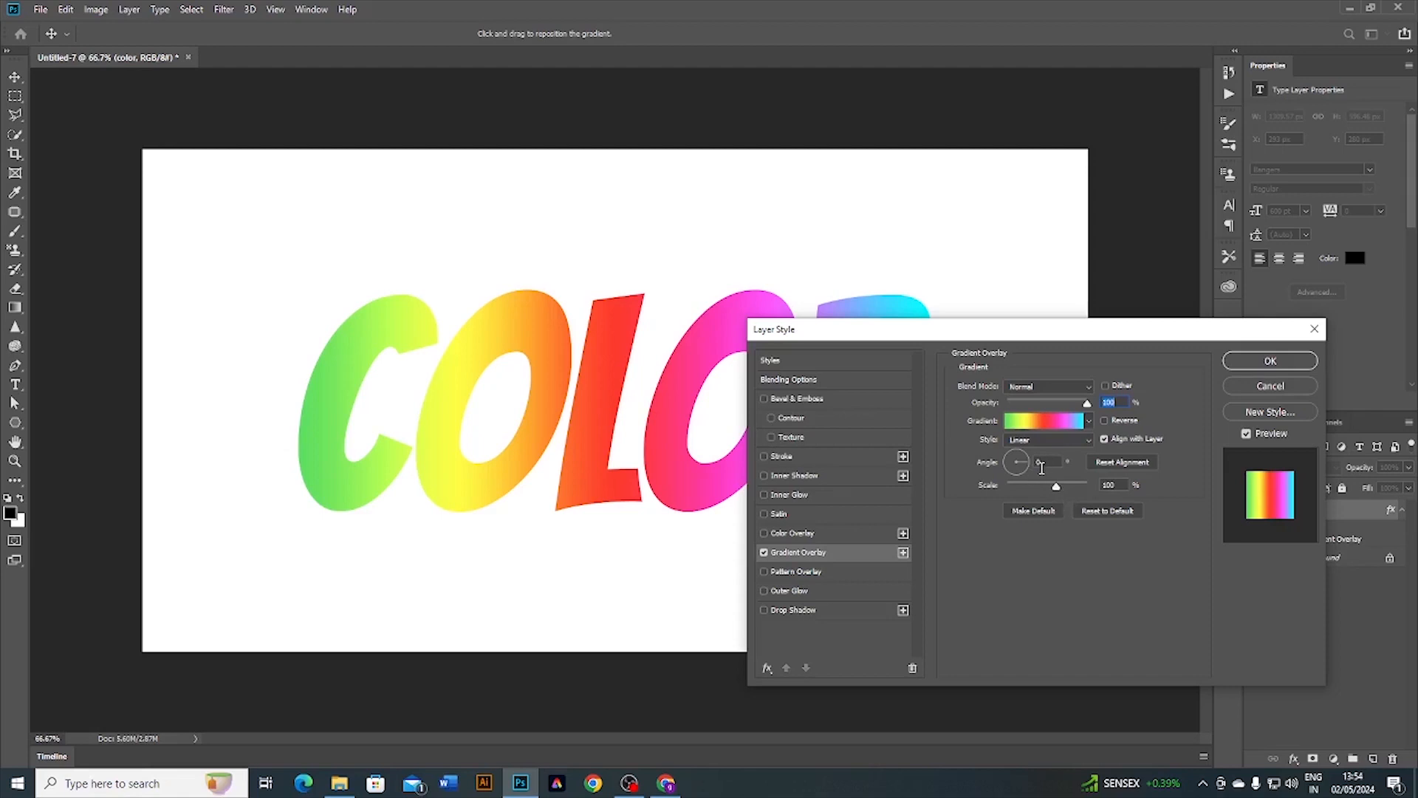
click(1042, 419)
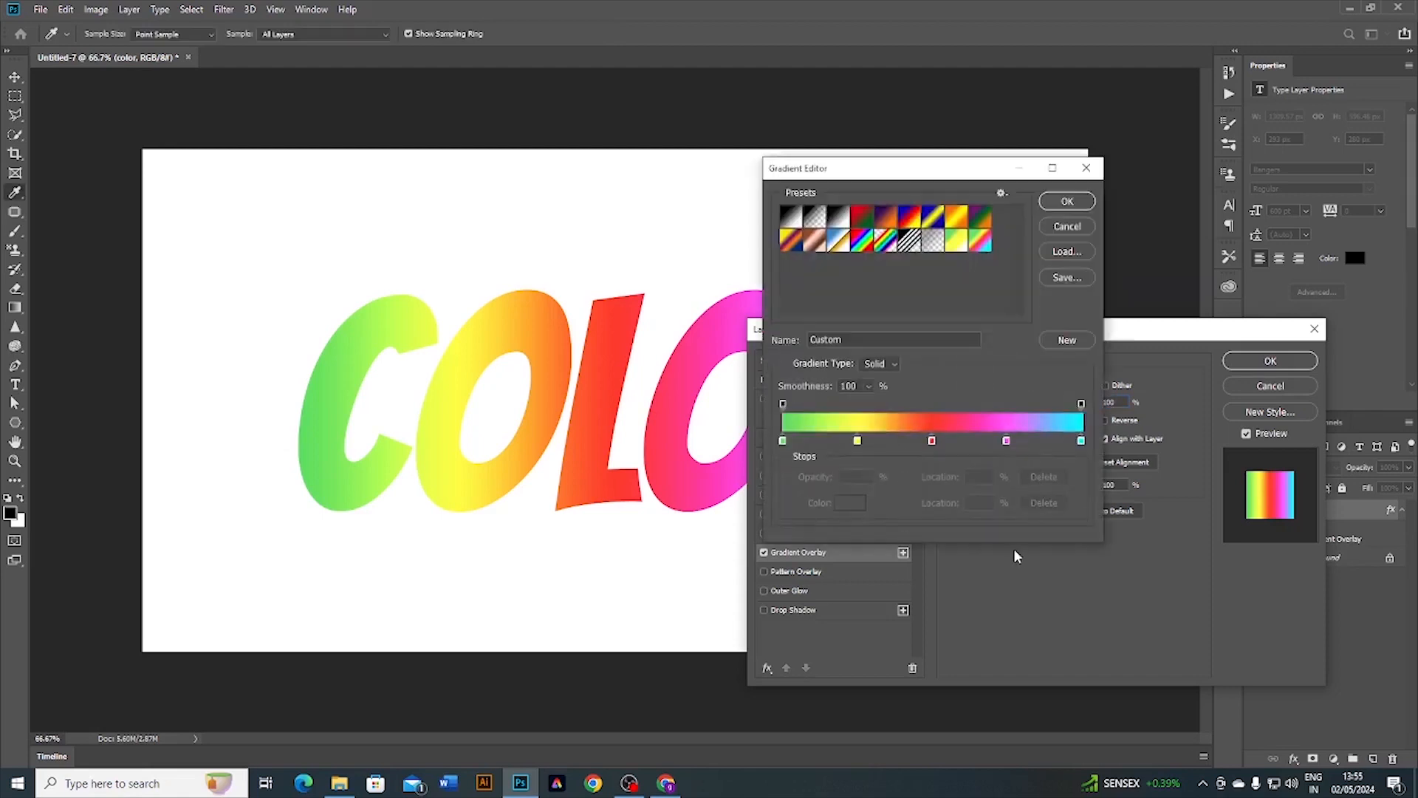
Step: Set the first three gradient stops to green 5bde60, yellow fefe45 and red fd3a2d
click(782, 441)
click(850, 503)
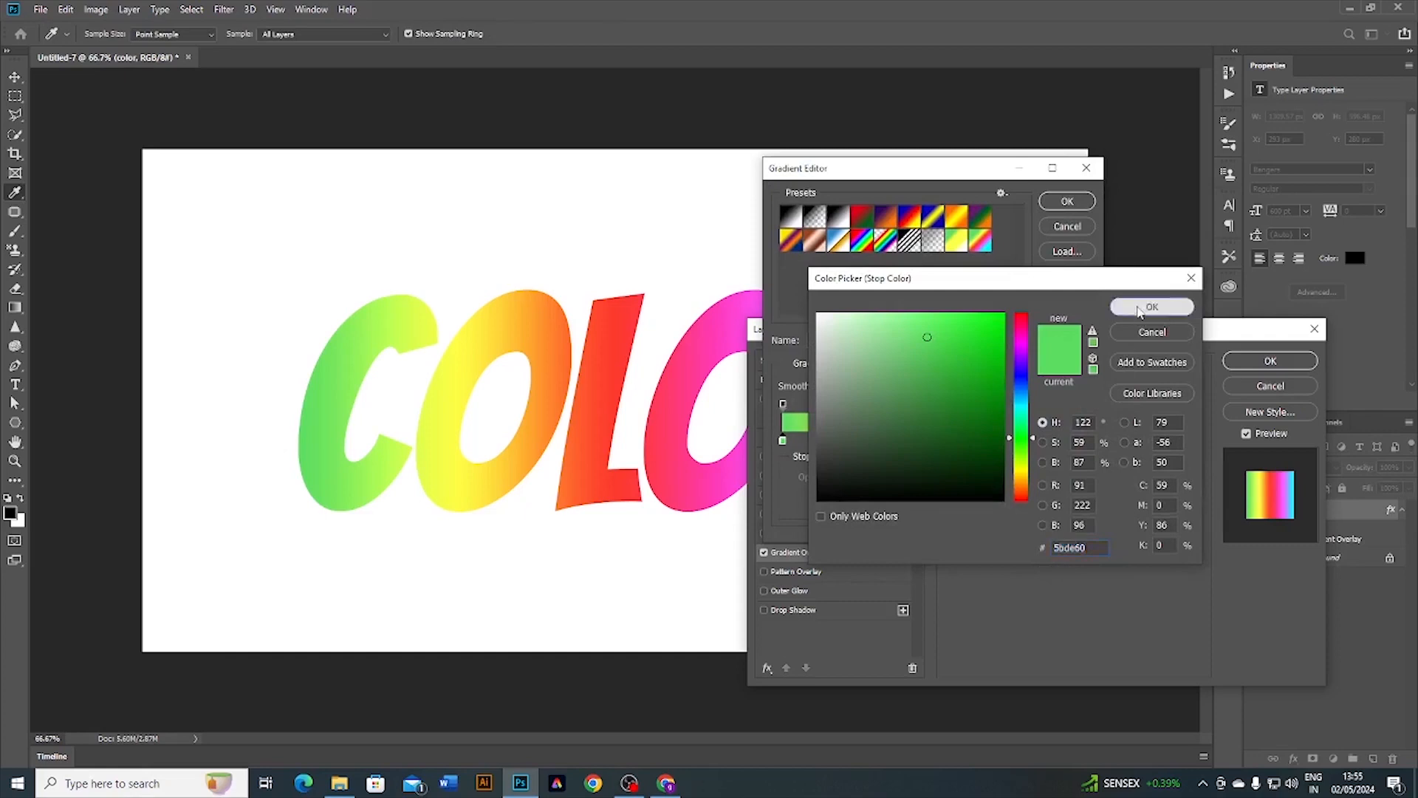
click(1180, 306)
click(857, 441)
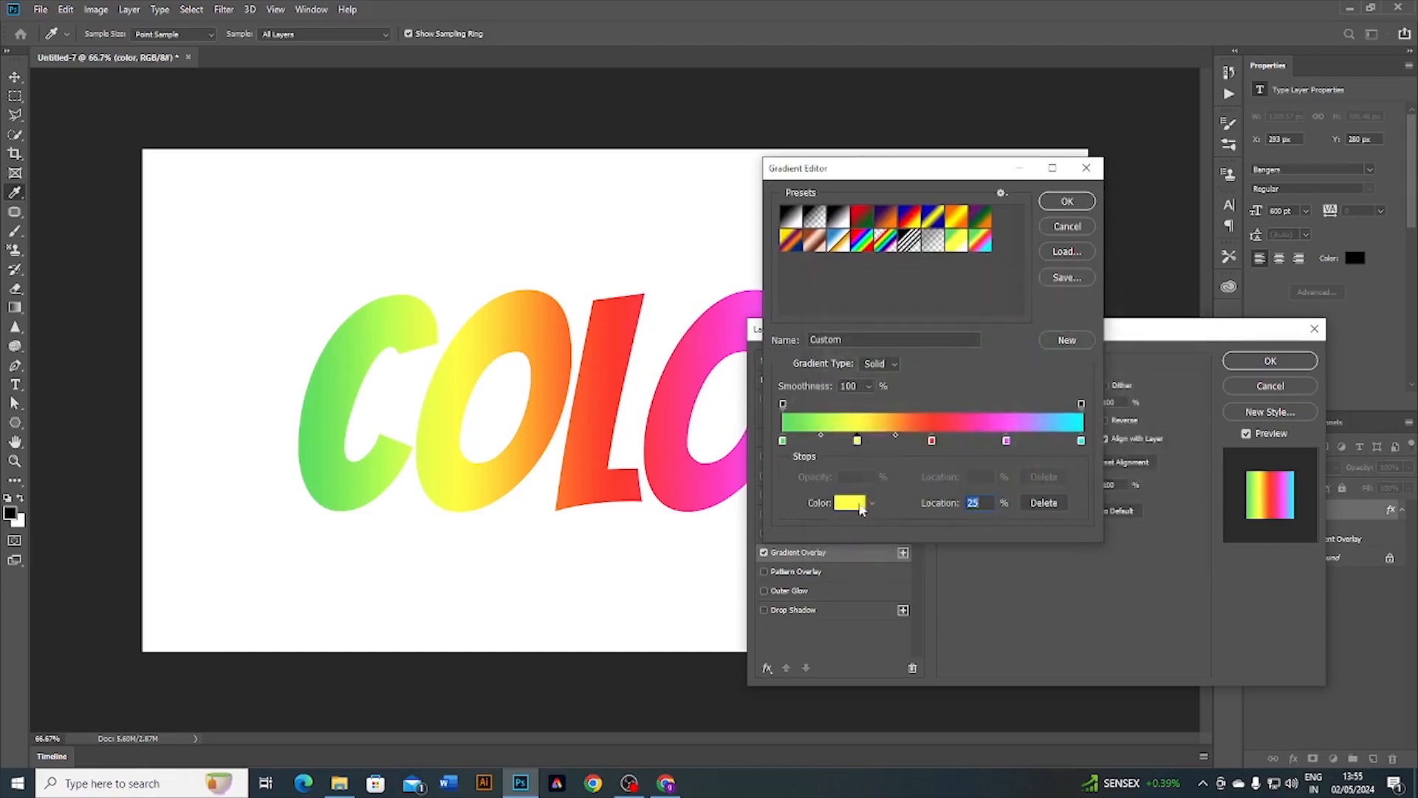
click(852, 502)
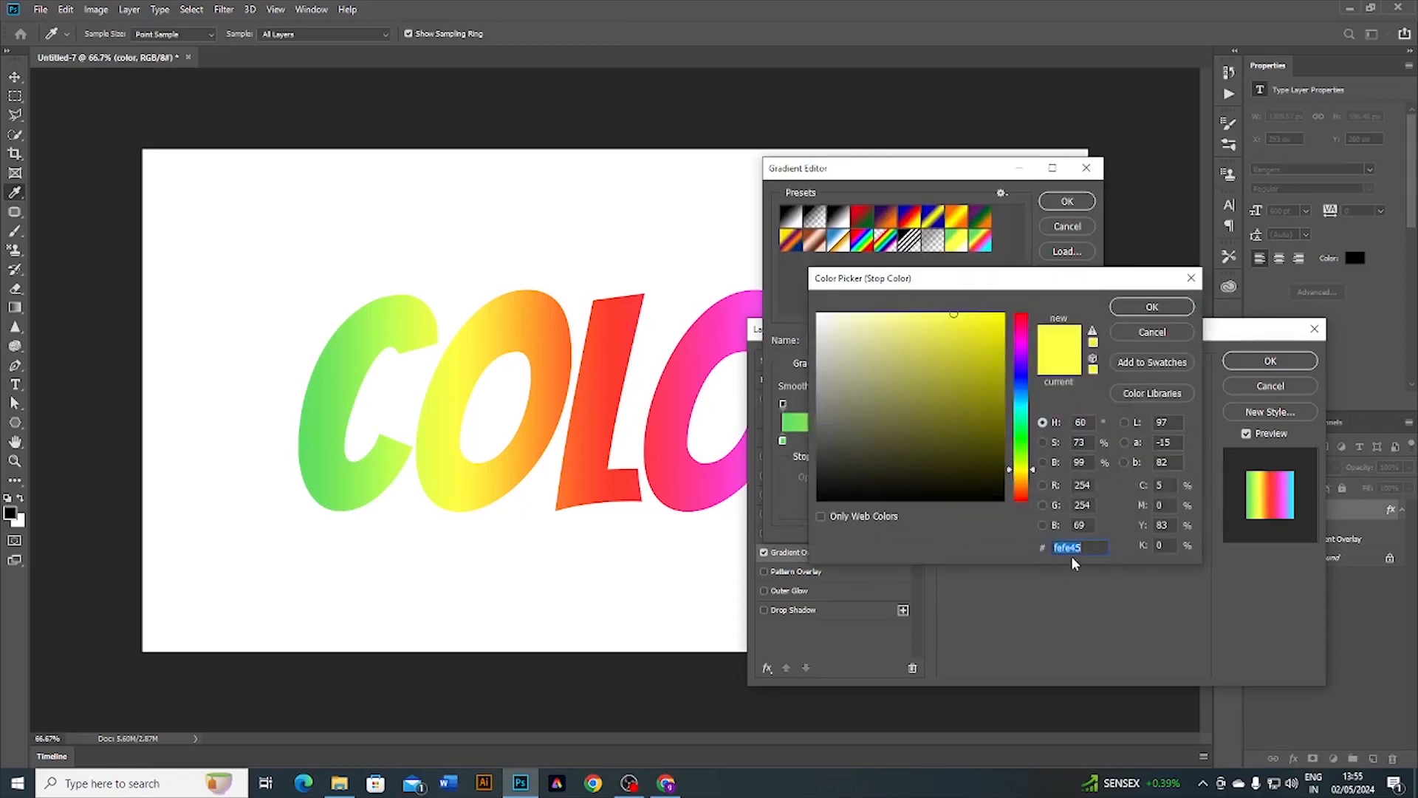
click(1138, 307)
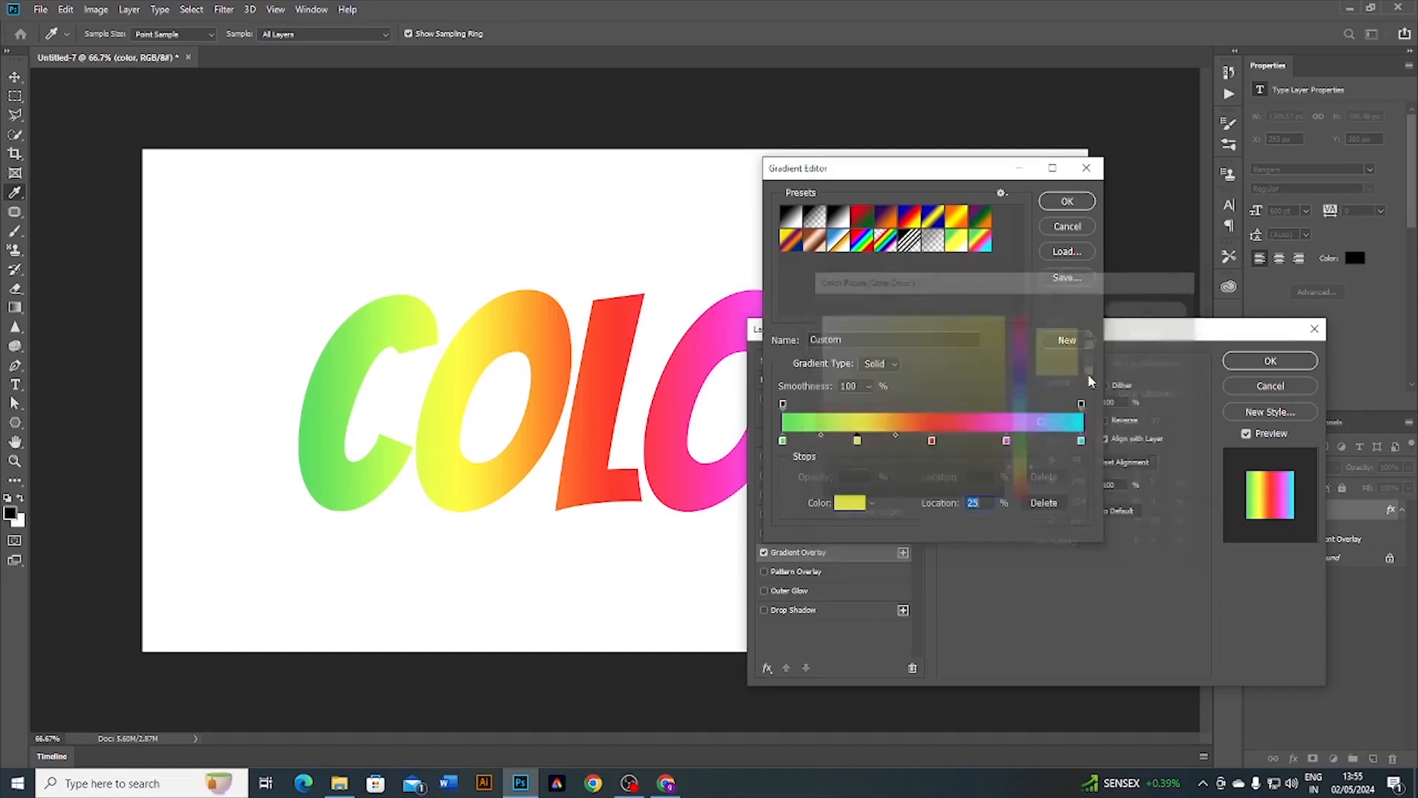
click(932, 441)
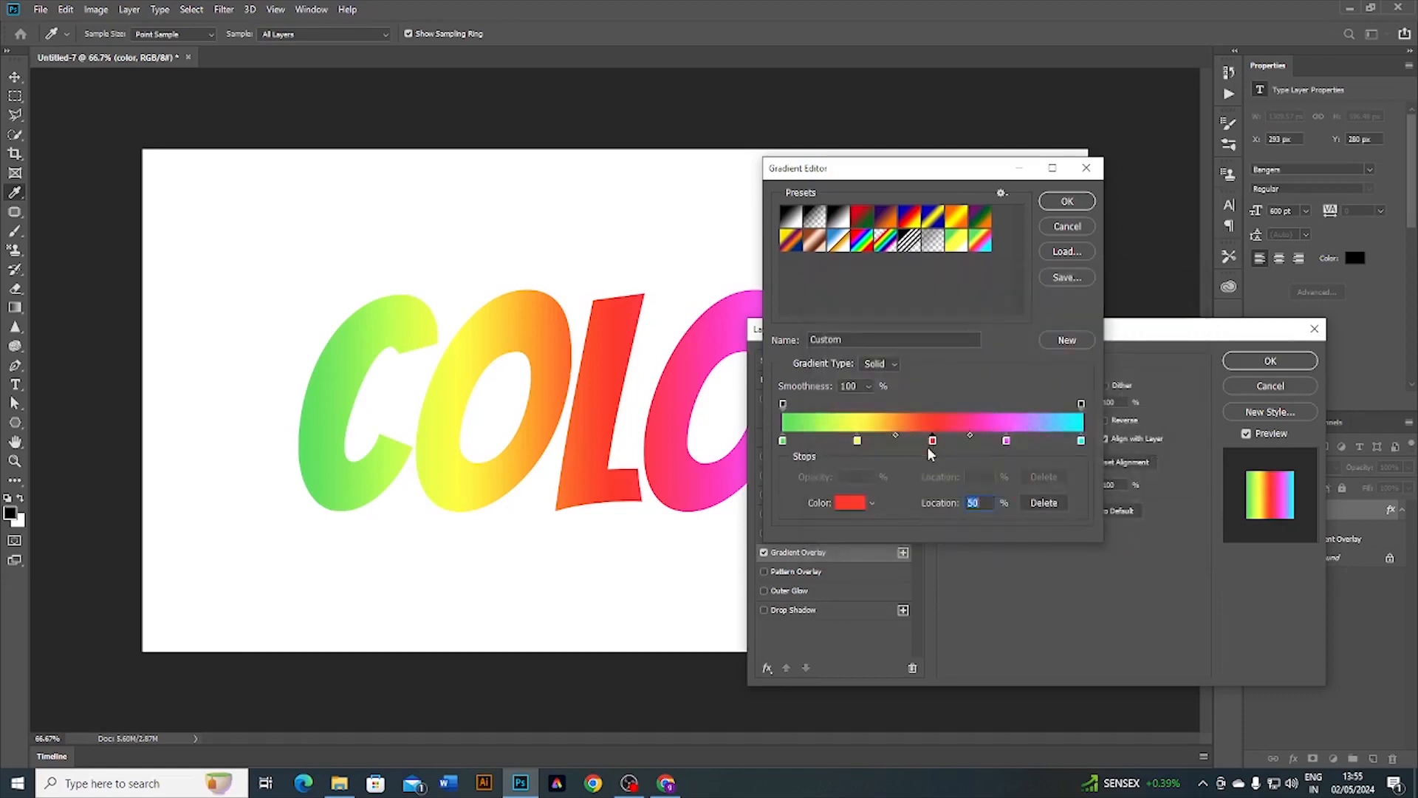
click(842, 505)
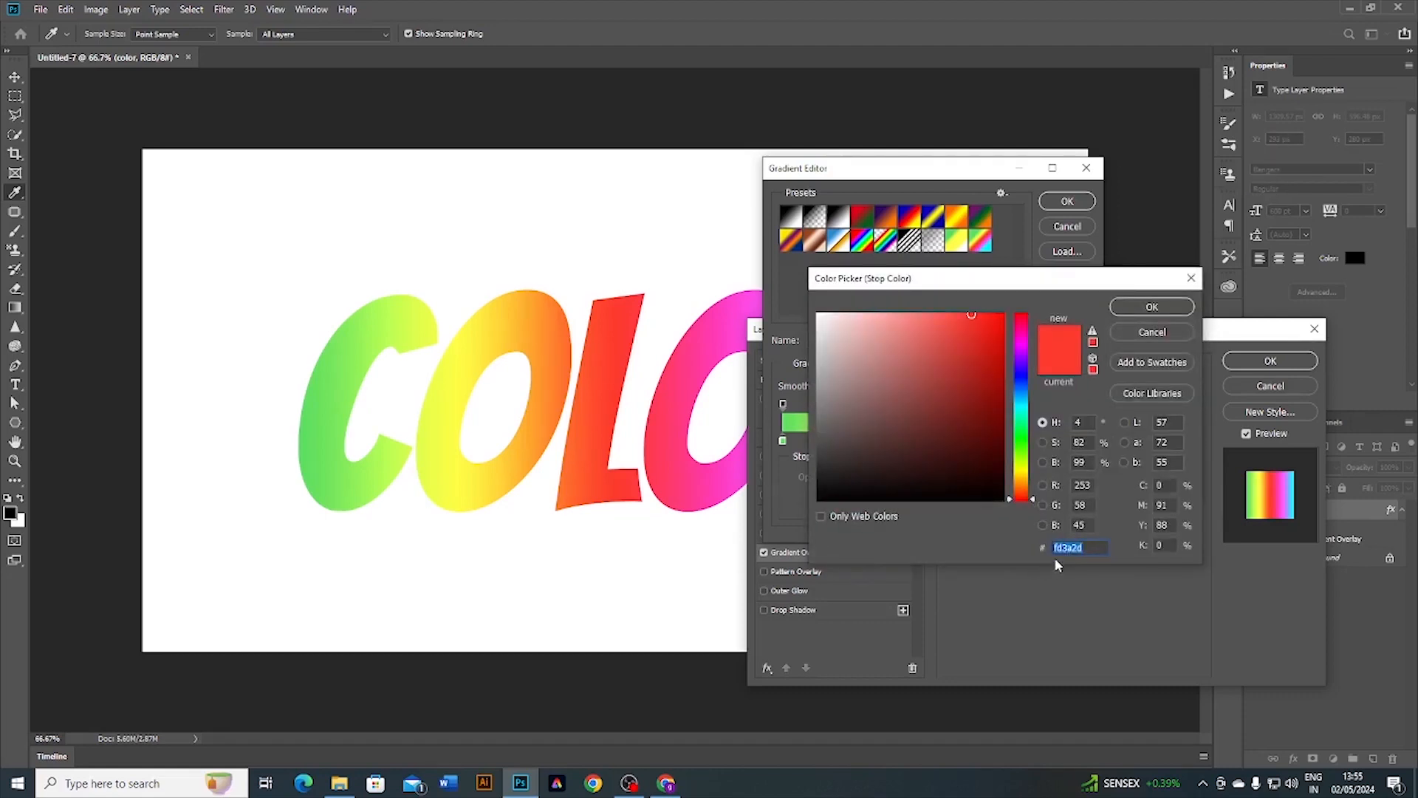
click(1151, 306)
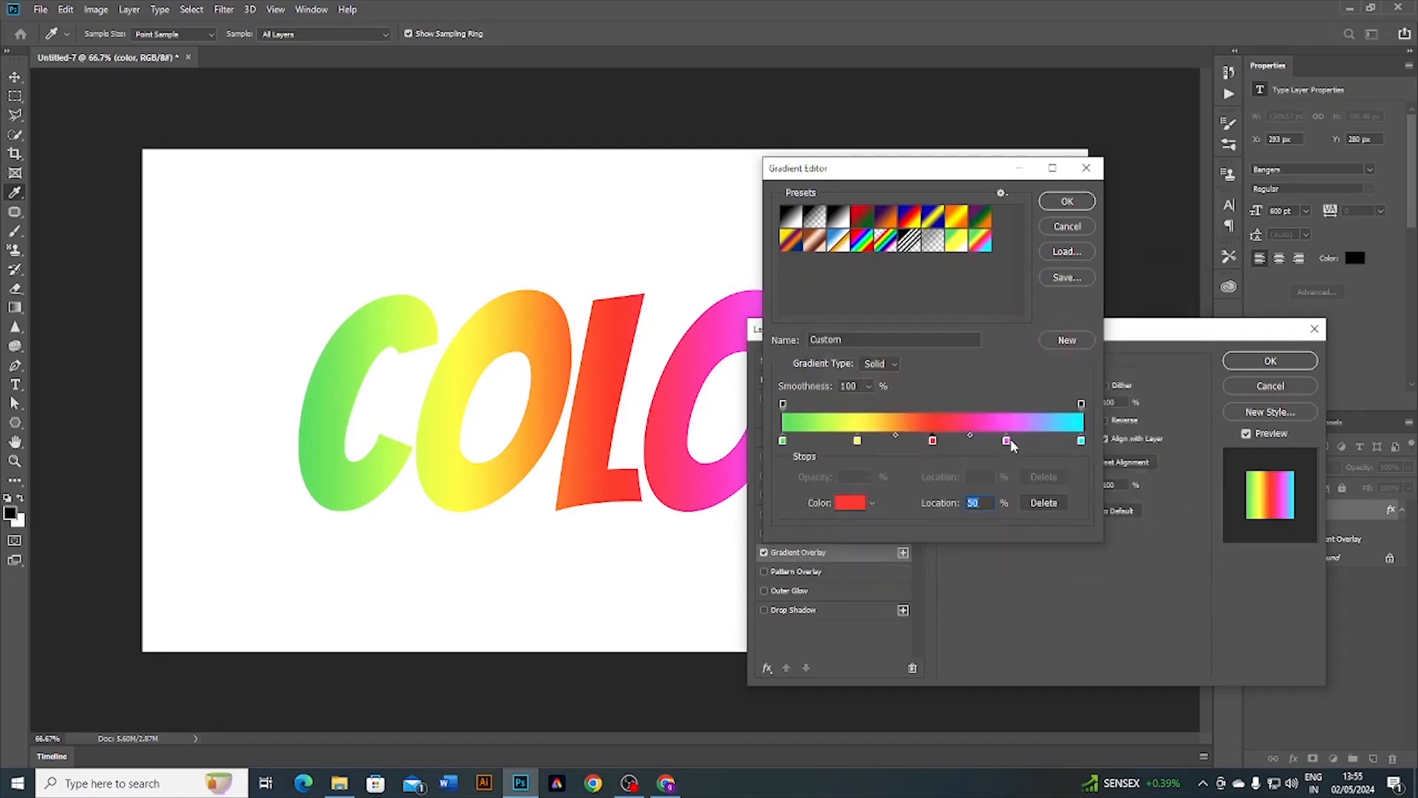
Step: Remove the extra stop at 73, set magenta fe5afe and cyan 00ffff, and accept the gradient
click(1002, 441)
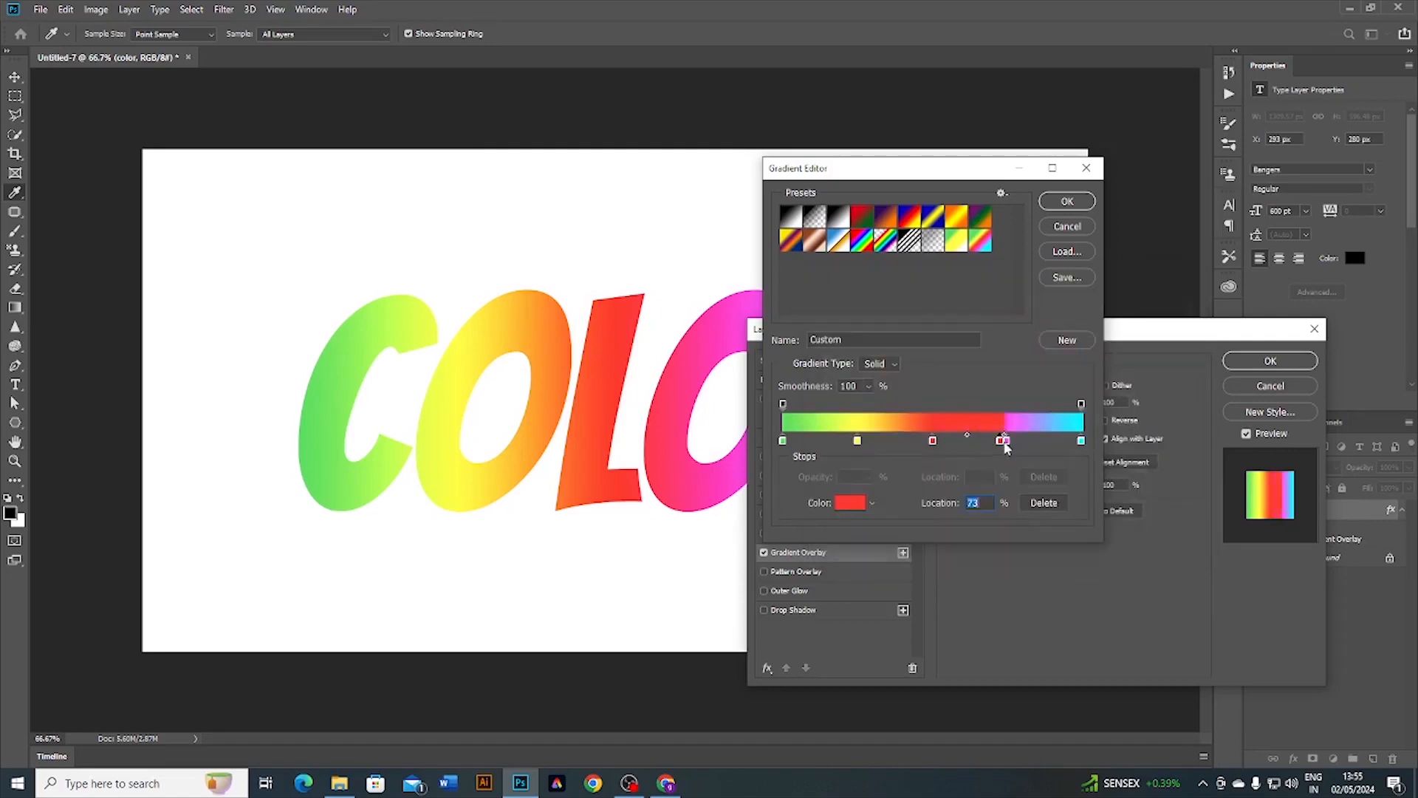
click(1044, 502)
click(1006, 441)
click(850, 504)
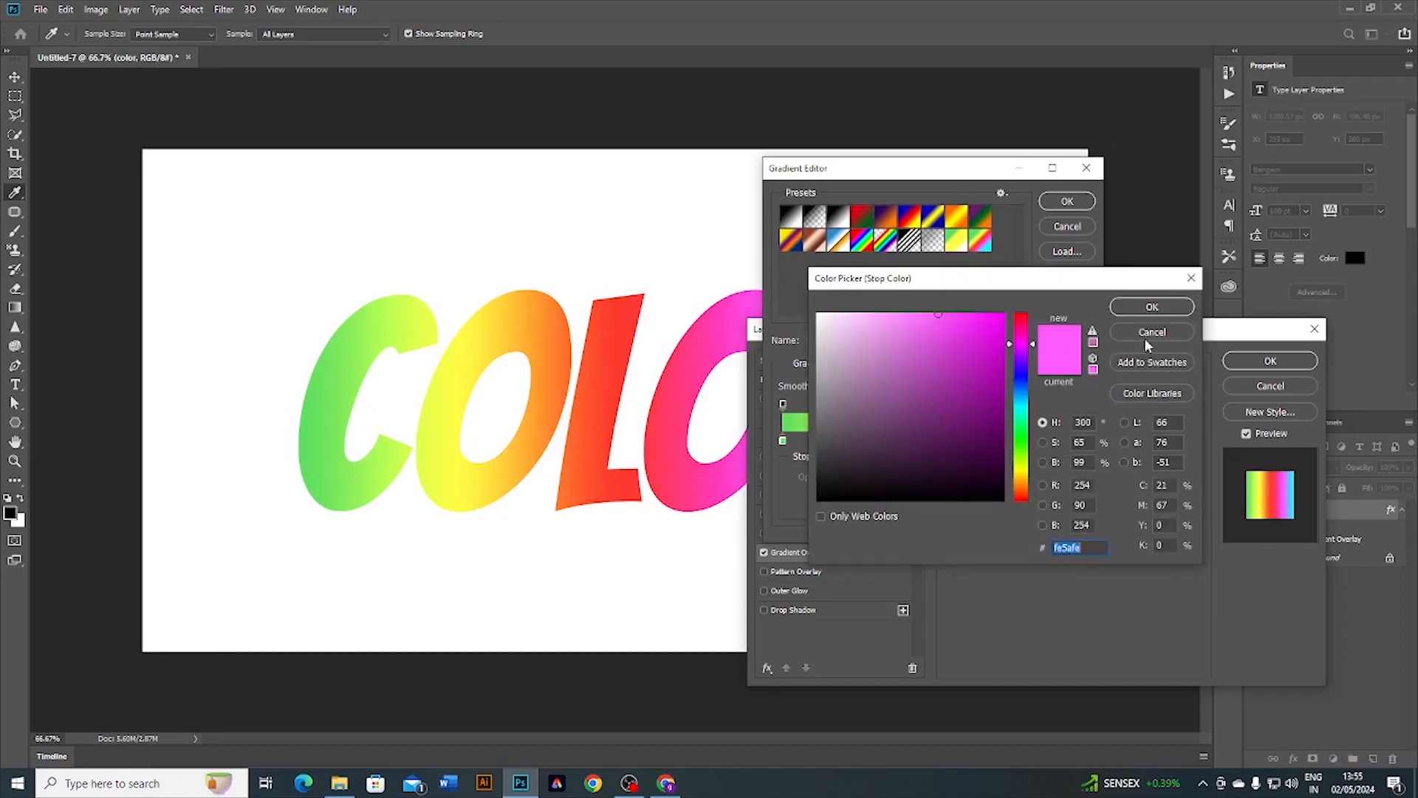
click(1149, 309)
click(1080, 442)
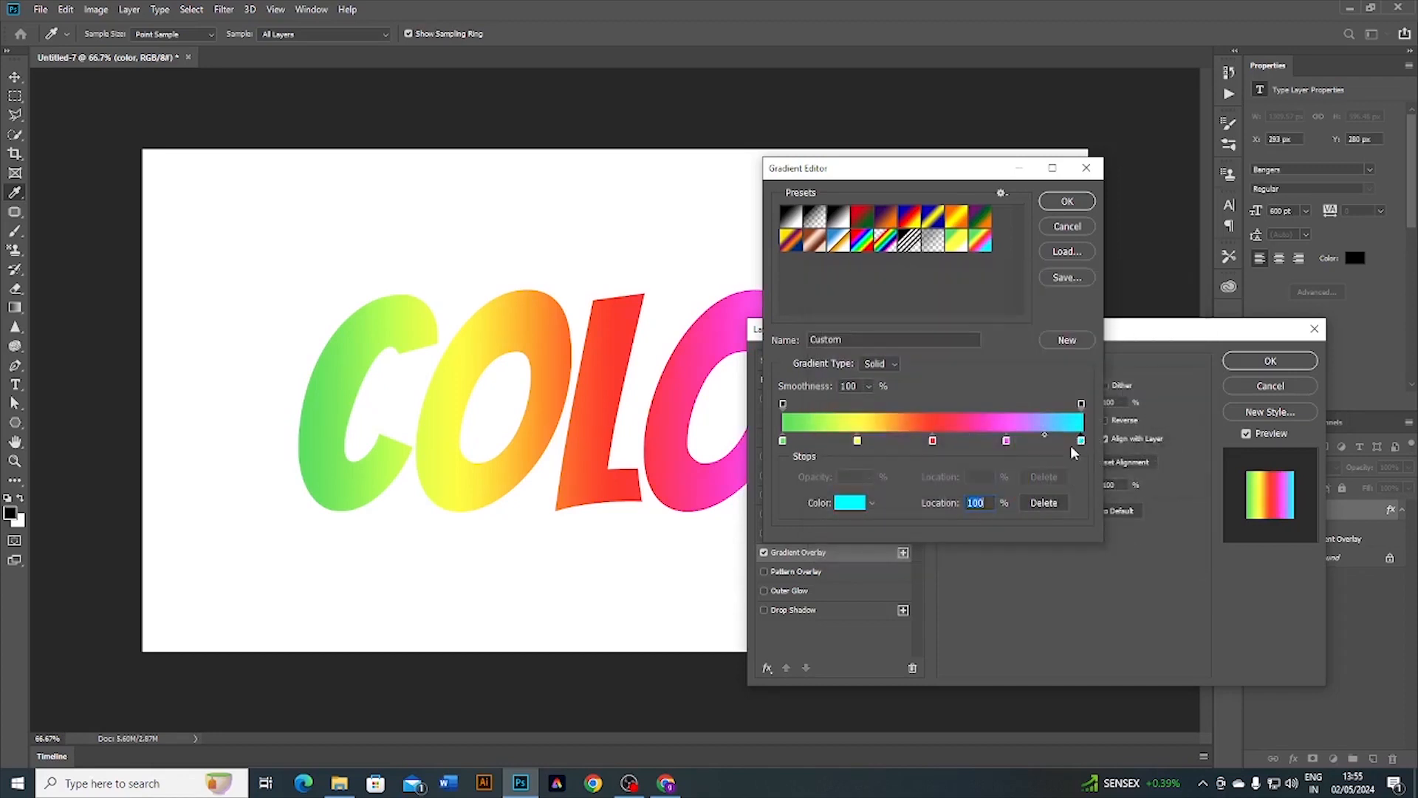
click(850, 503)
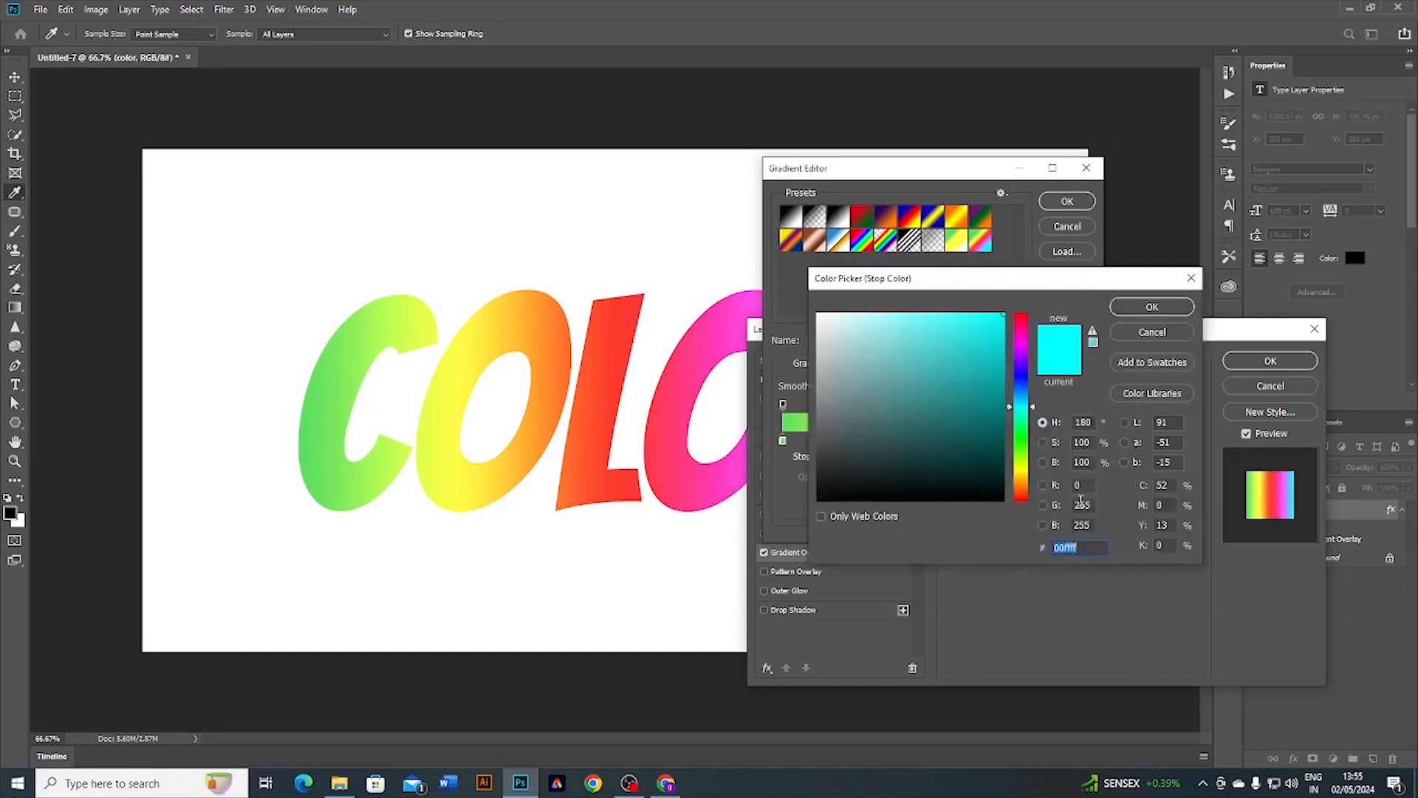
click(1152, 308)
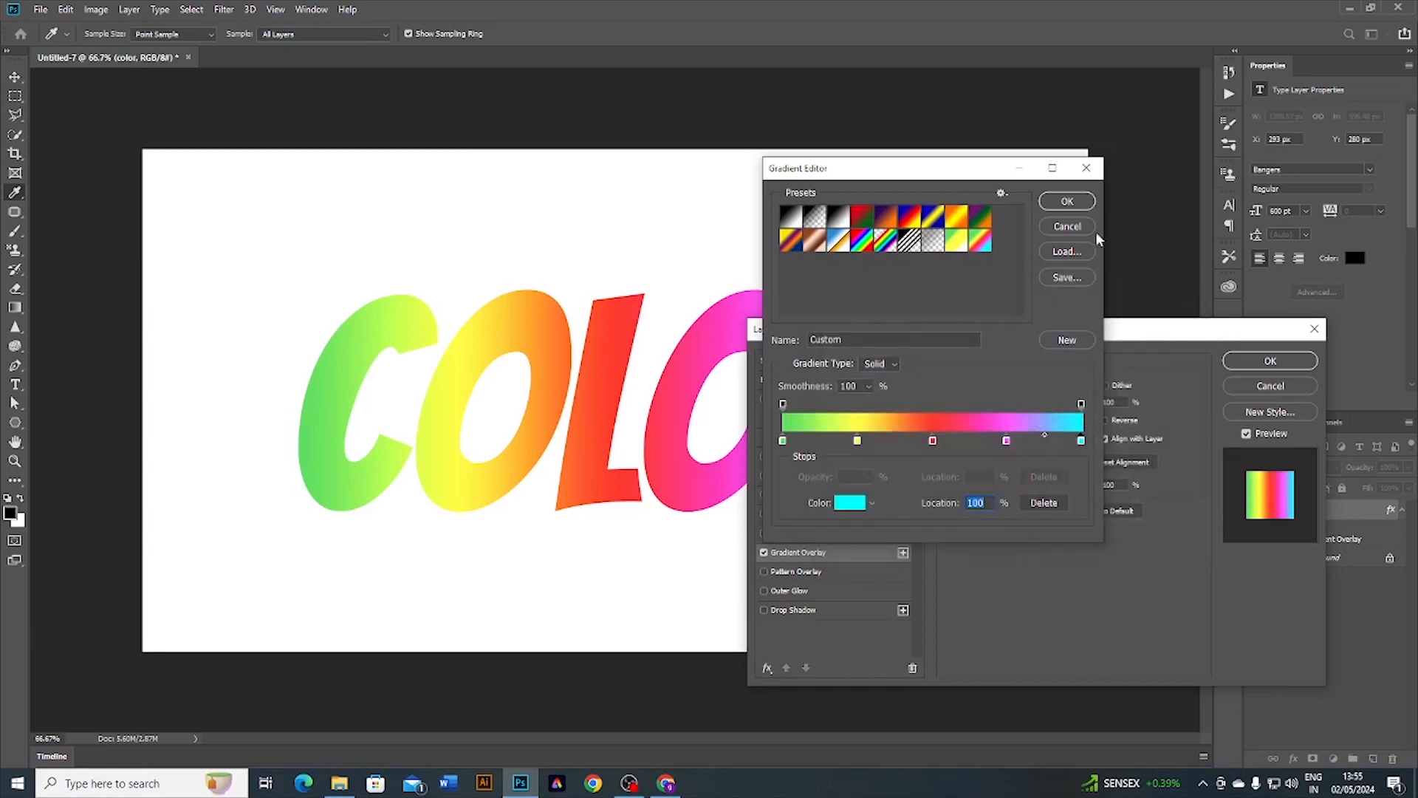
click(1067, 202)
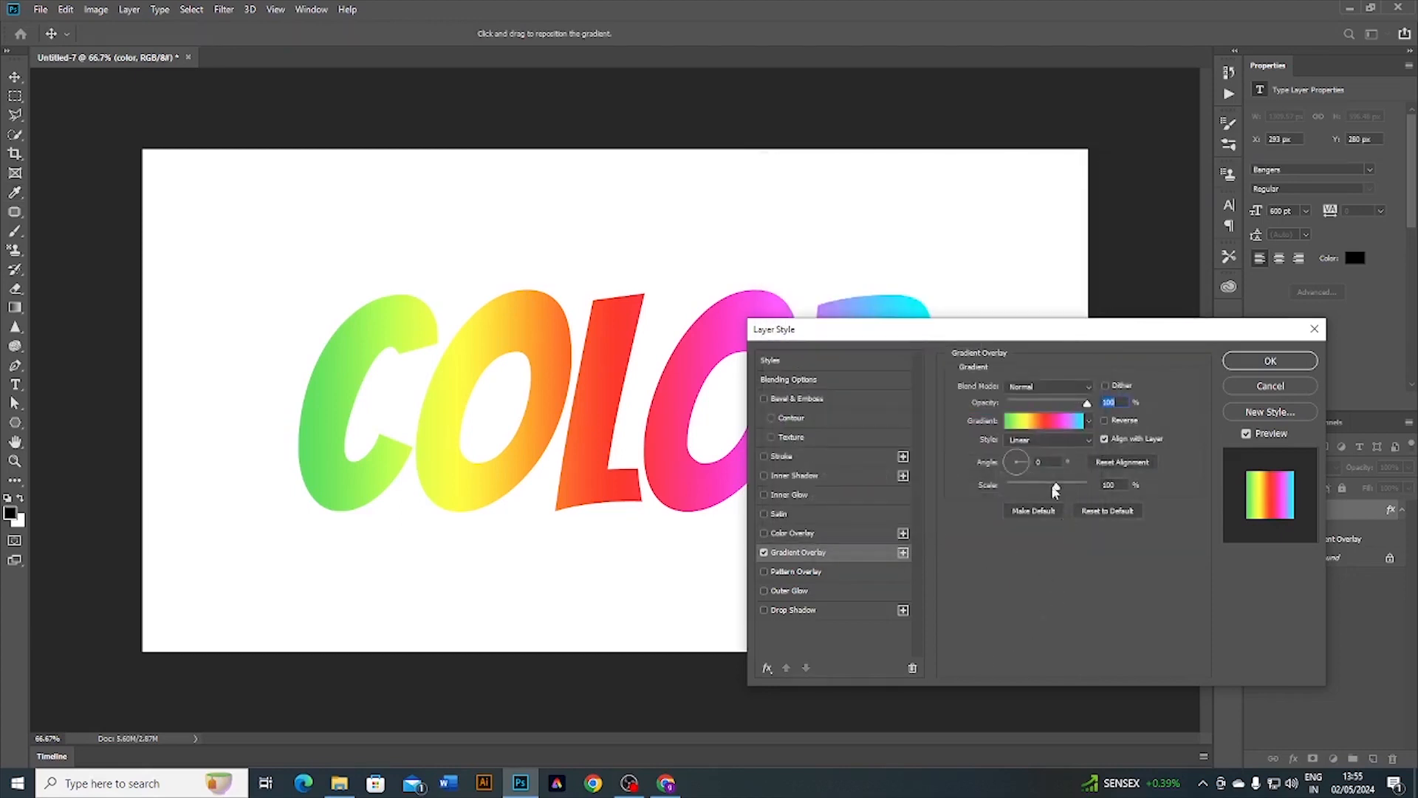
Step: Apply the gradient overlay and make the first few duplicates of the color text layer
click(1271, 361)
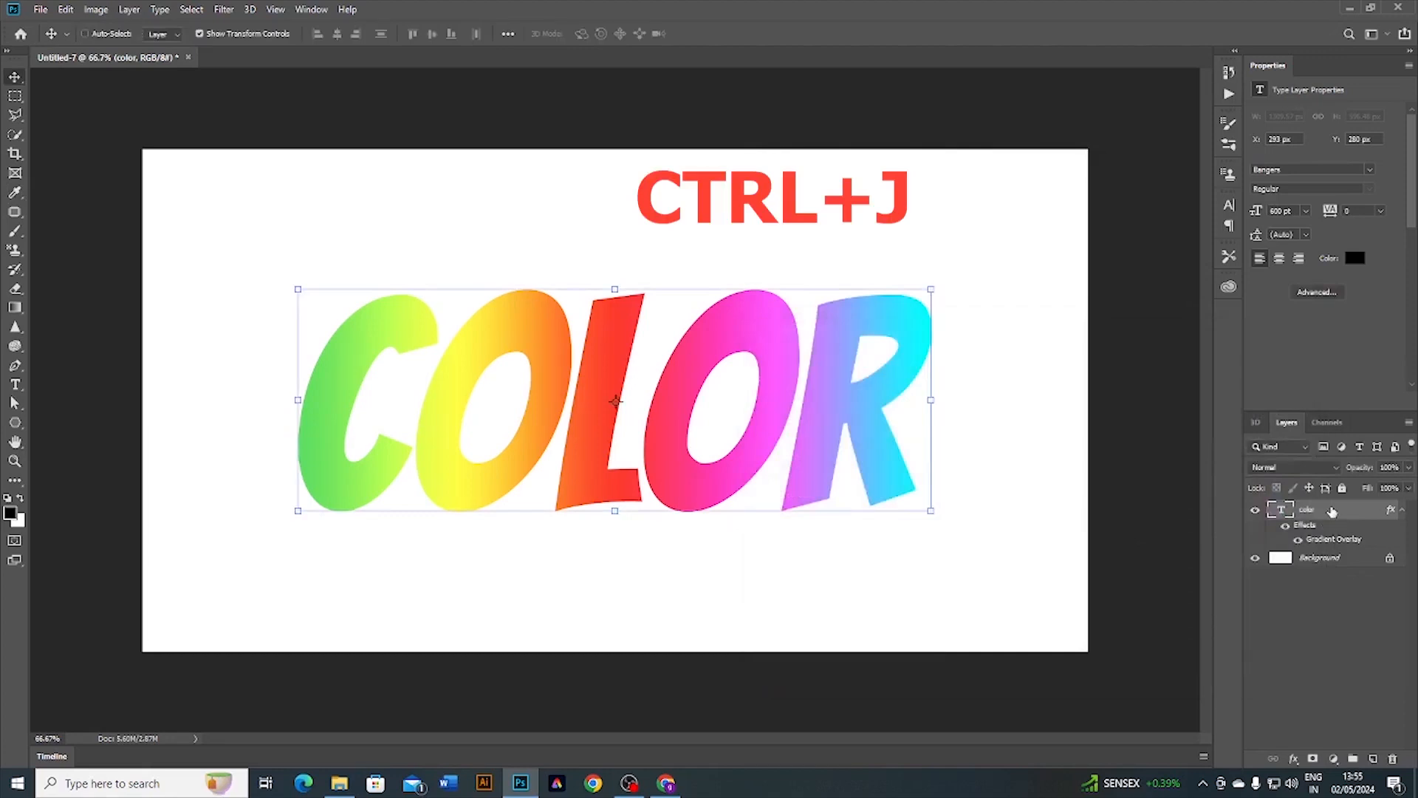
key(ctrl+j)
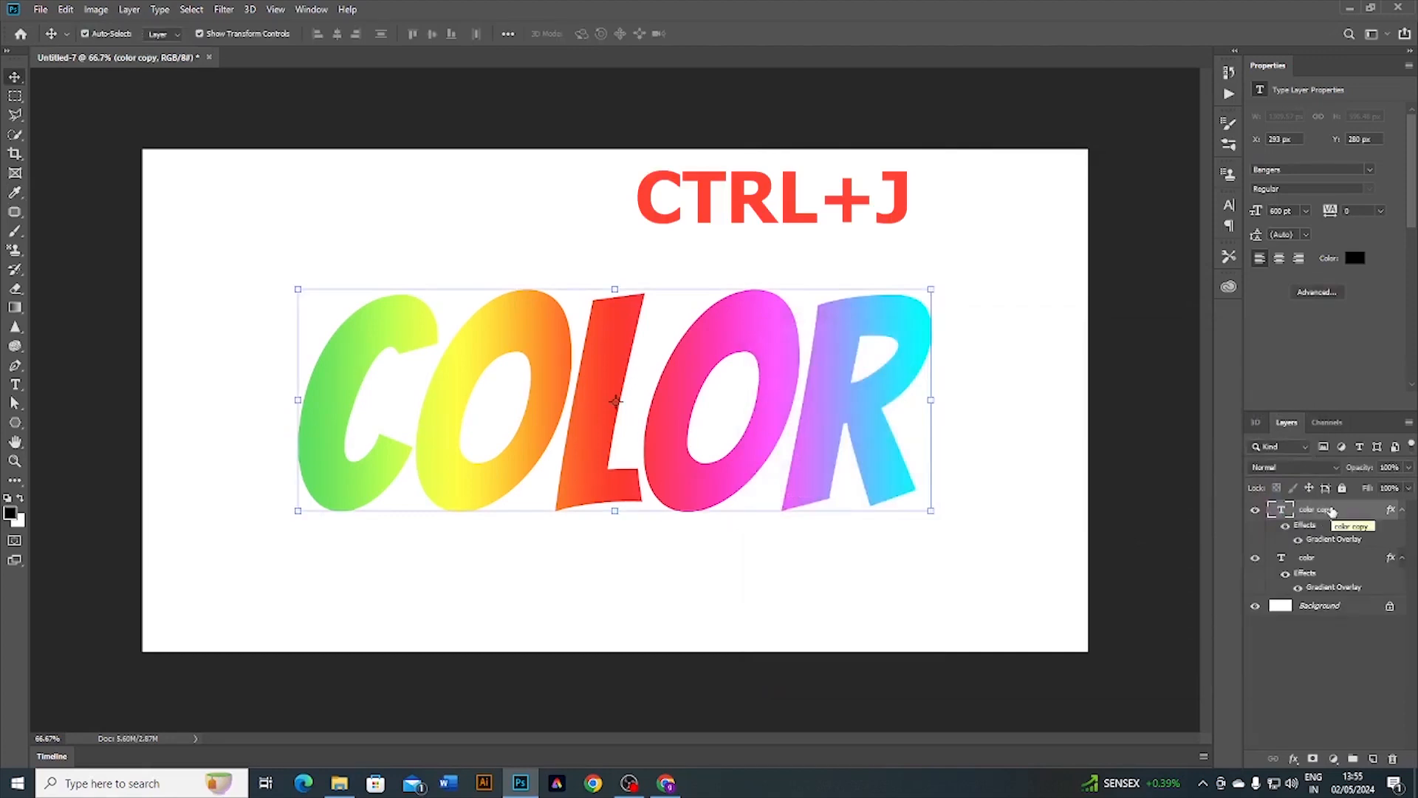
key(ctrl+j)
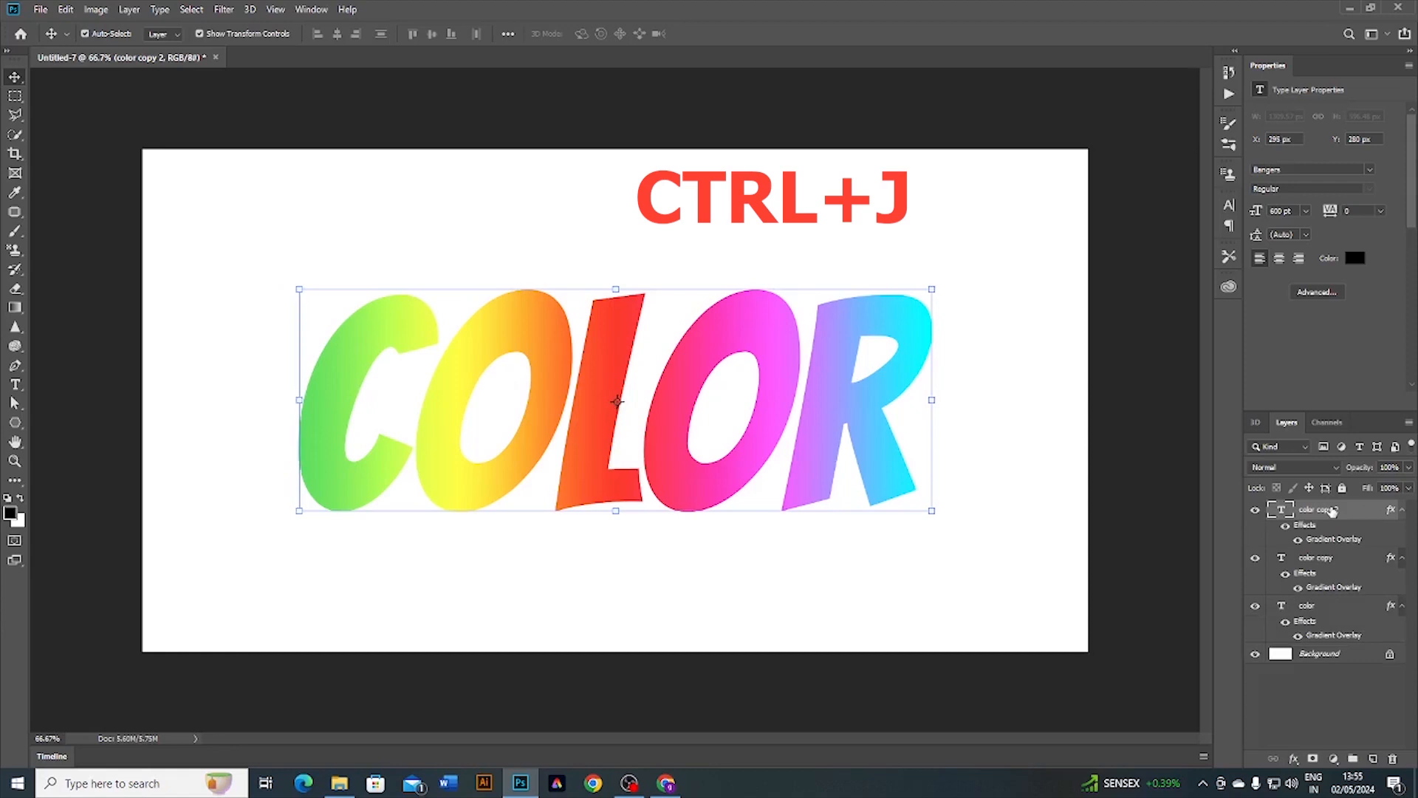
key(ctrl+j)
key(ctrl+j)
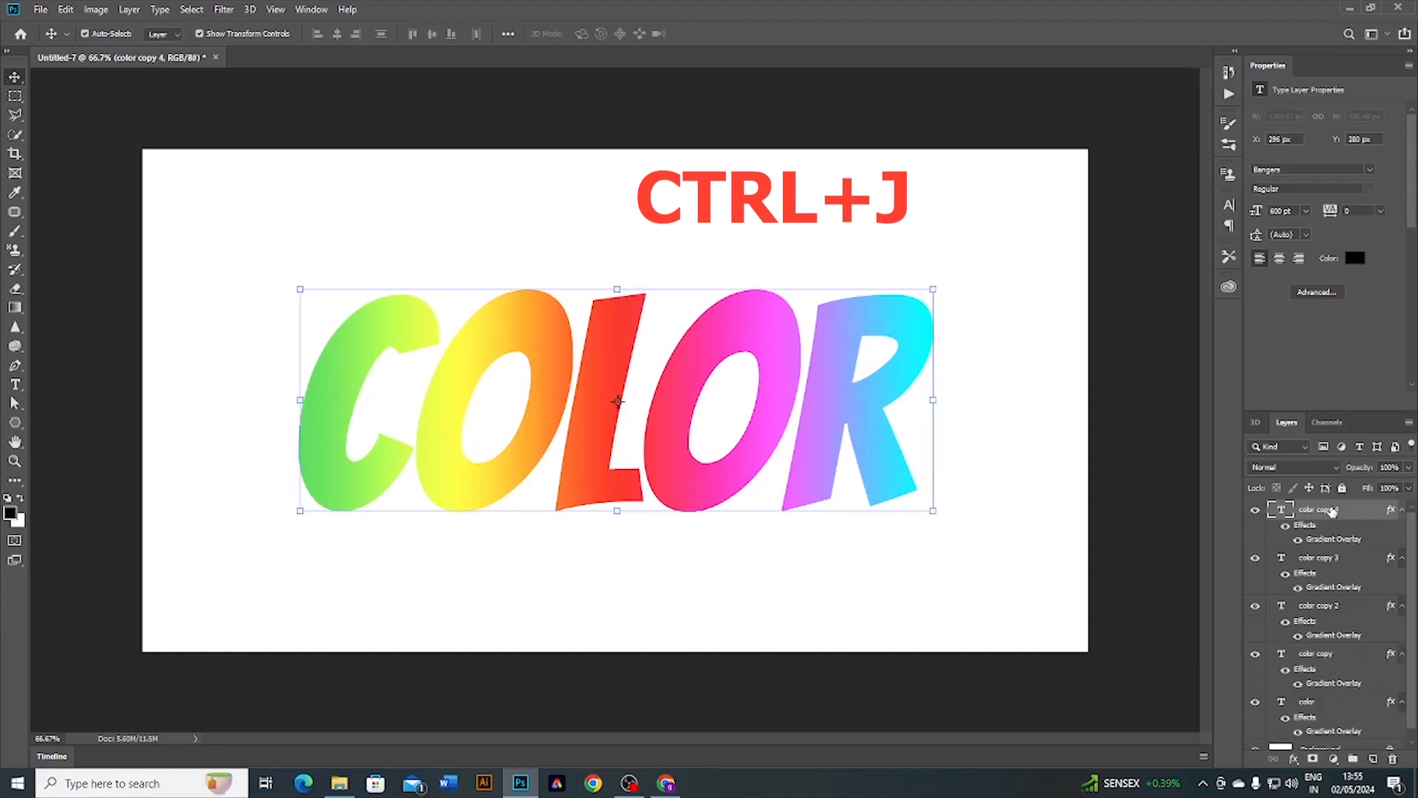
key(ctrl+j)
Step: Keep duplicating the text and nudging each copy right, up to color copy 23
key(ctrl+j)
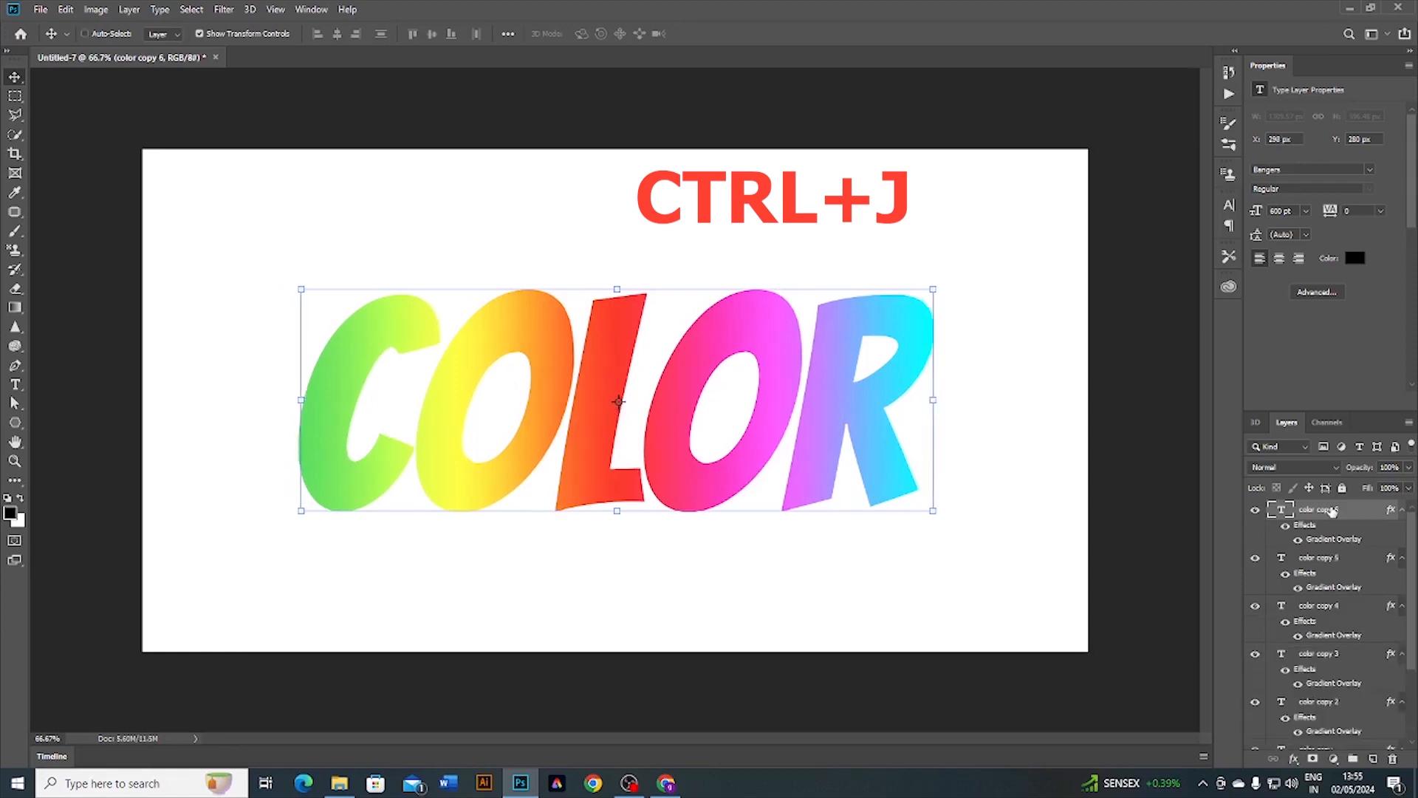
key(ctrl+j)
key(Right)
key(ctrl+j)
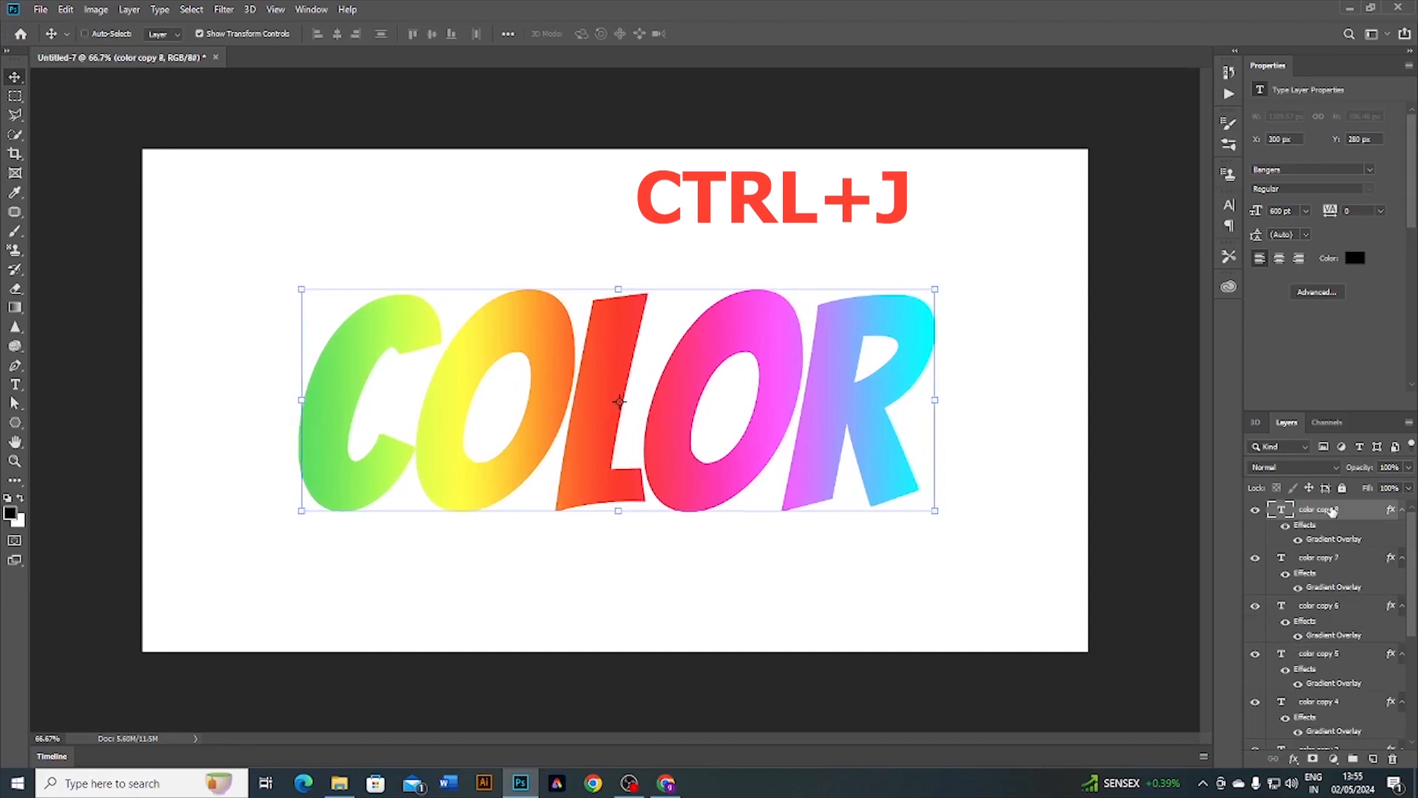
key(Right)
key(ctrl+j)
key(Right)
key(ctrl+j)
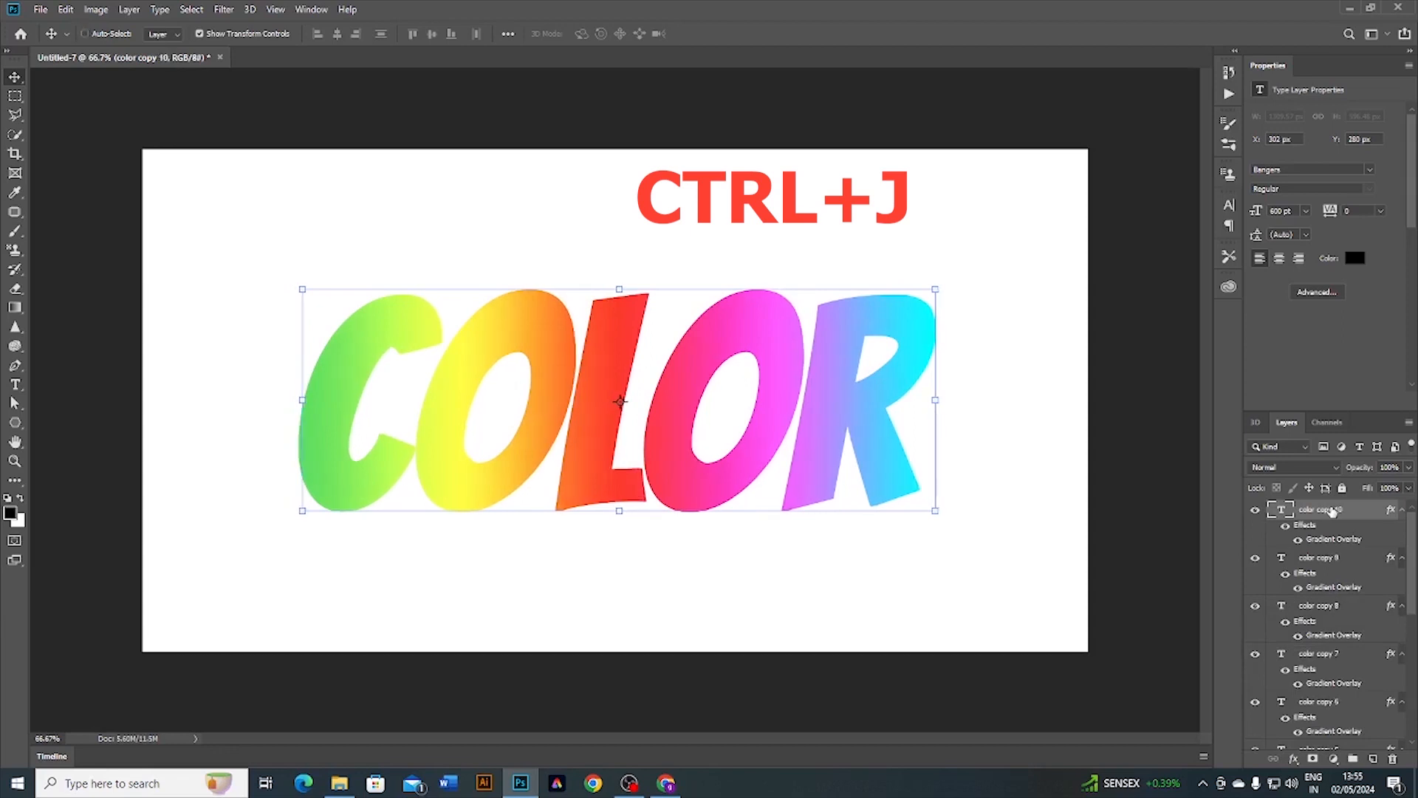
key(Right)
key(ctrl+j)
key(Right)
key(Down)
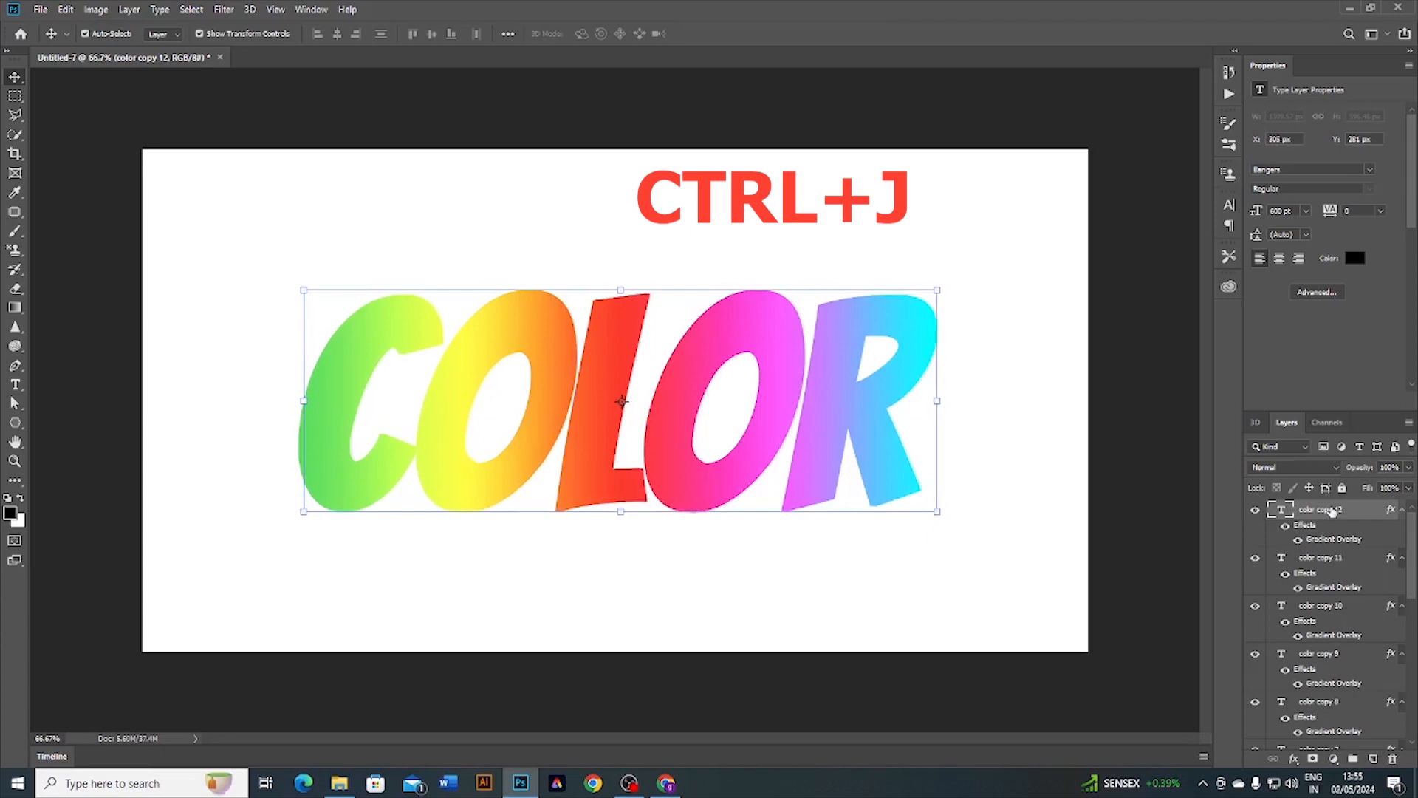
key(Right)
key(Right)
key(ctrl+j)
key(Right)
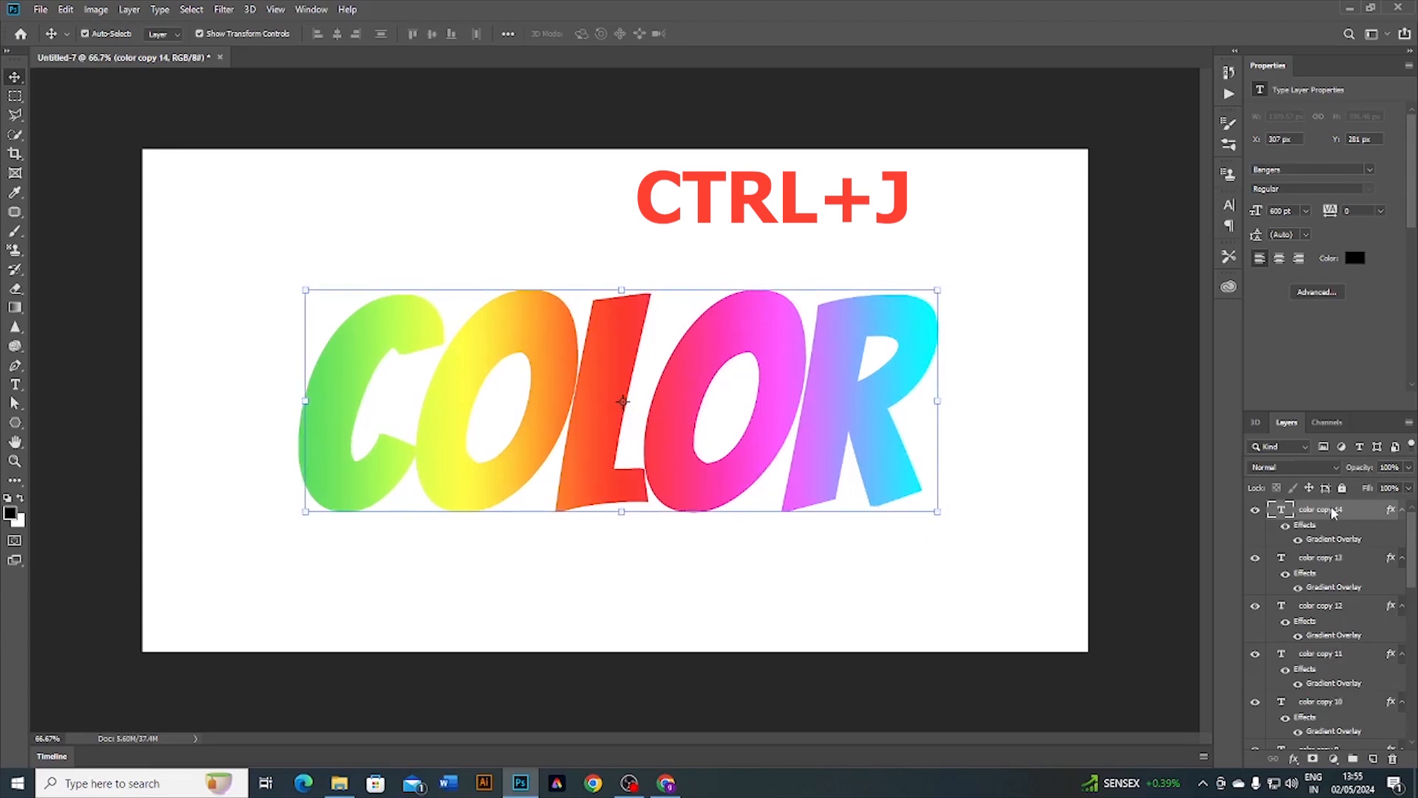
key(ctrl+j)
key(Right)
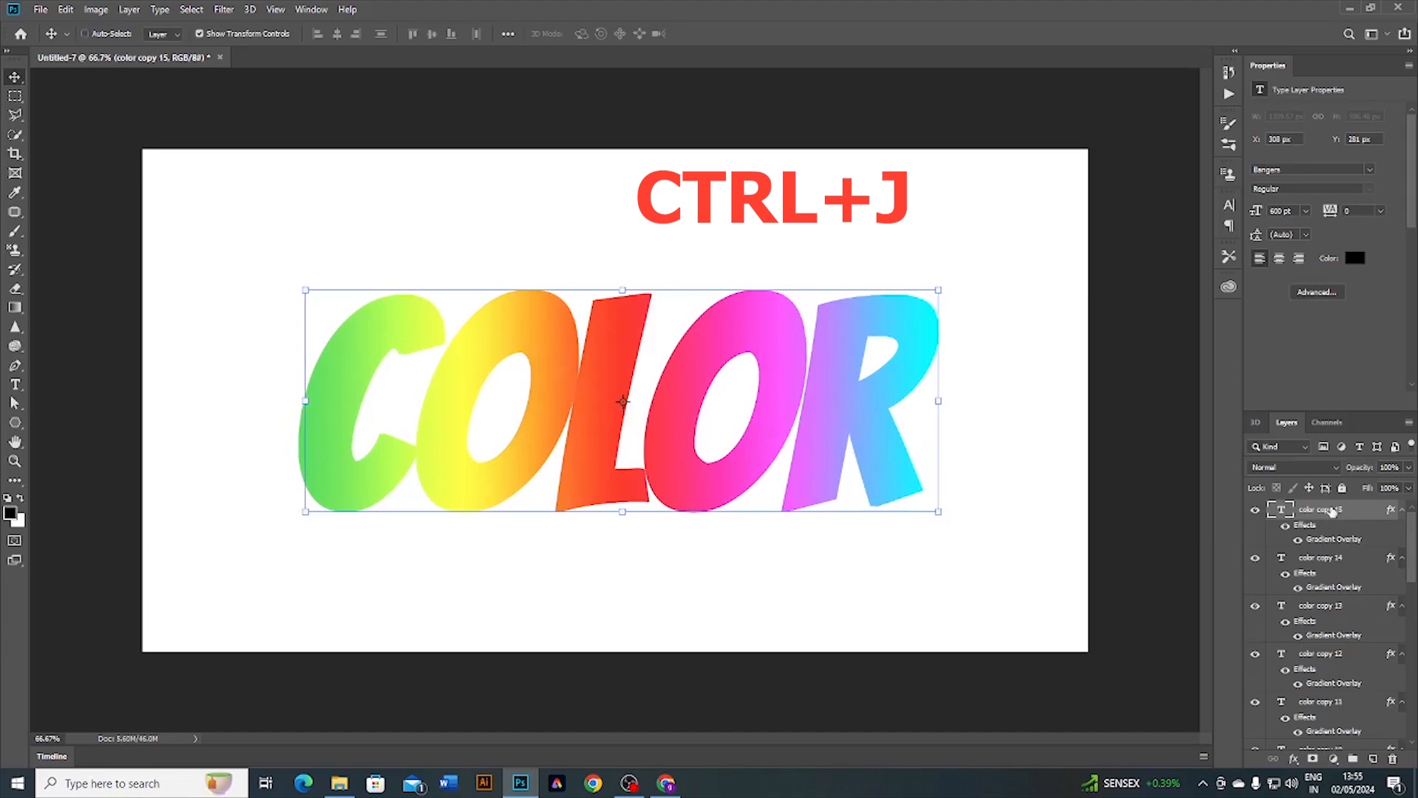
key(ctrl+j)
key(Right)
key(ctrl+j)
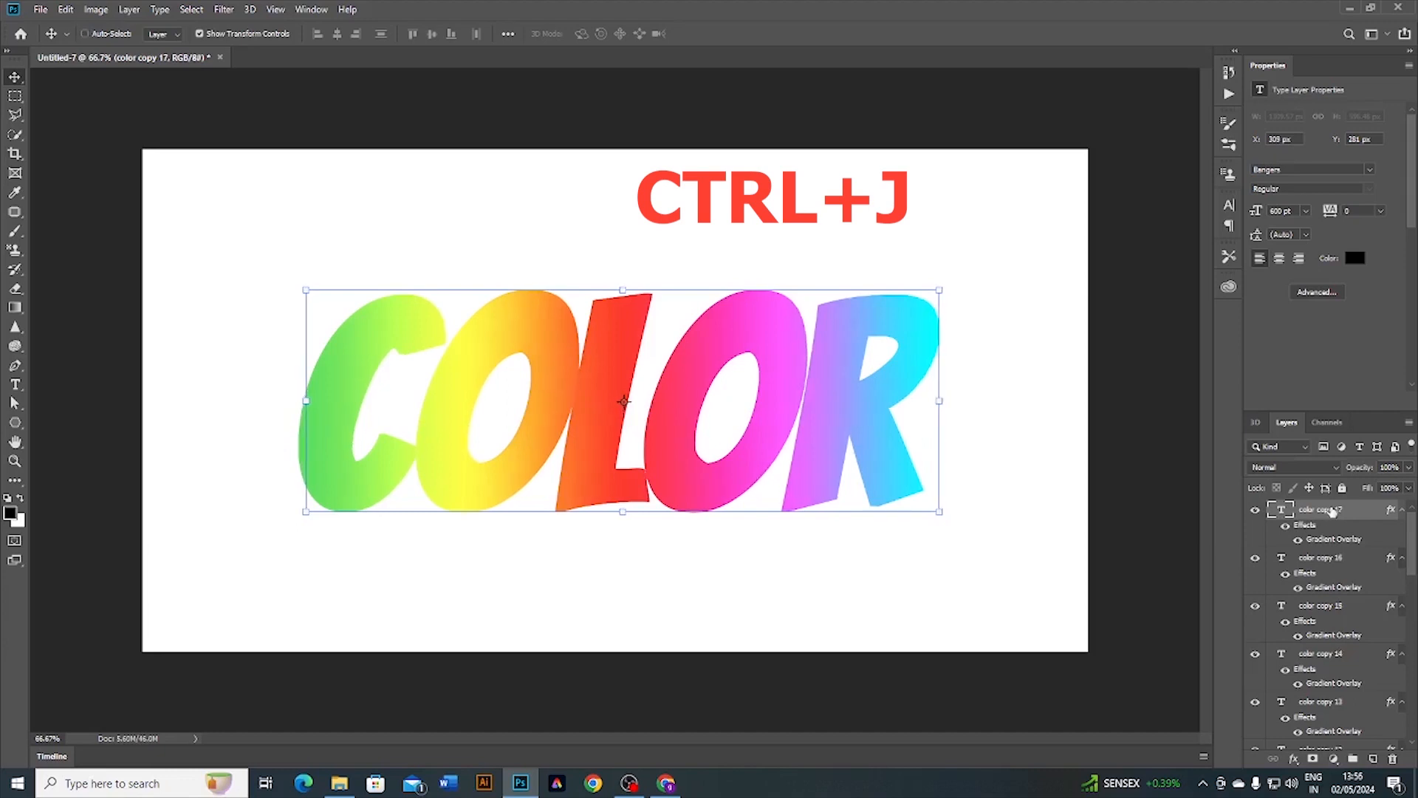
key(Right)
key(Right)
key(ctrl+j)
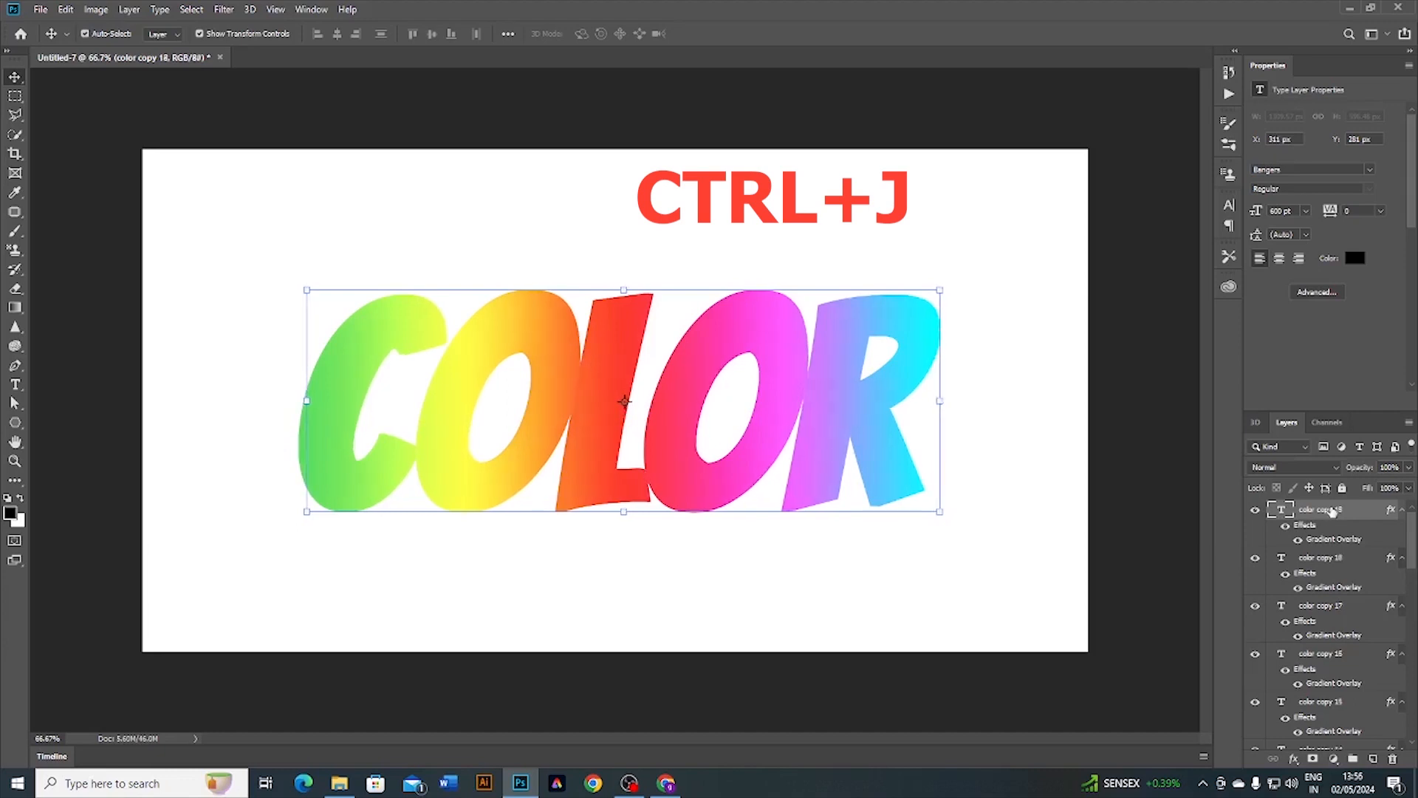
key(Right)
key(Right)
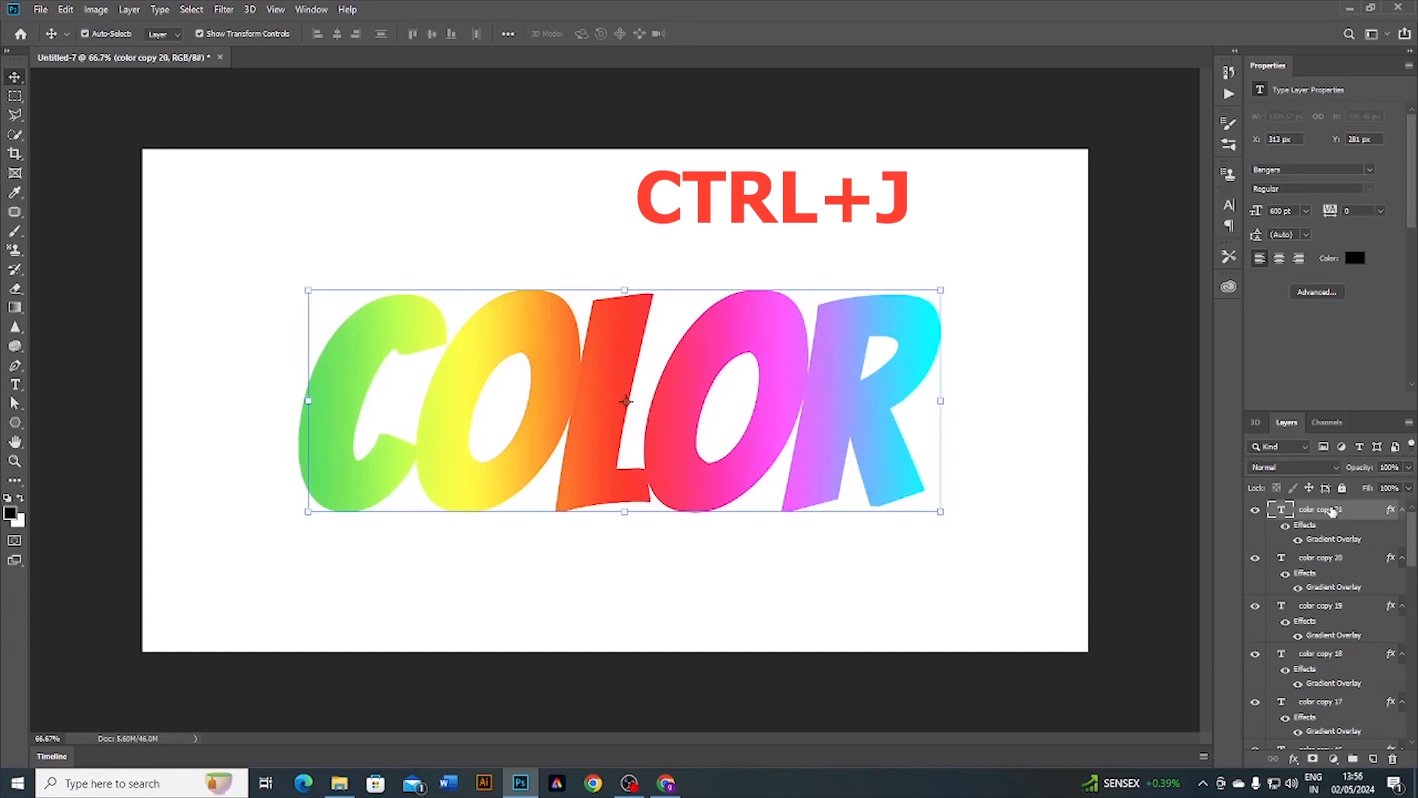
key(ctrl+j)
key(Right)
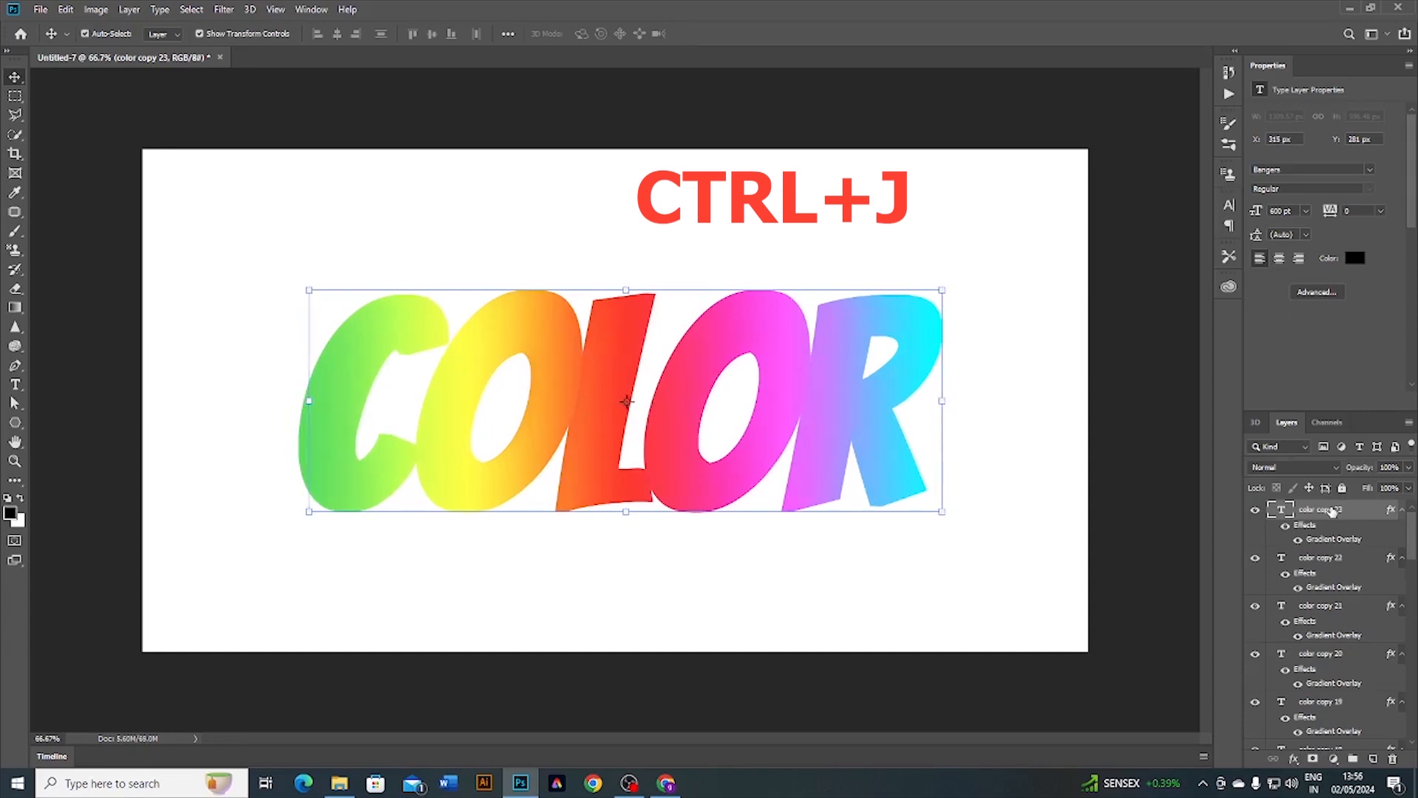
key(Right)
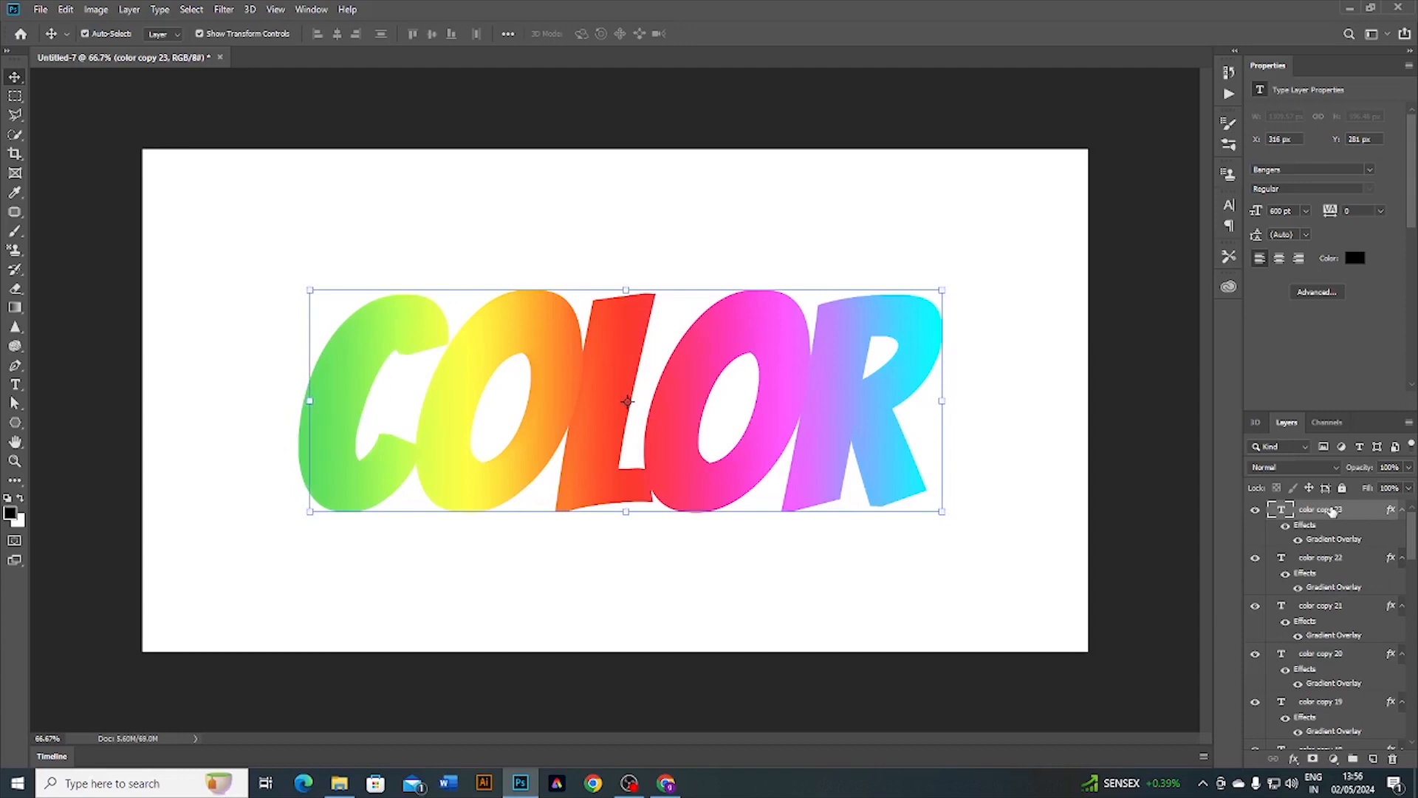
Step: Hide the text bounding box and select all layers from color copy 23 down to color copy
key(ctrl+h)
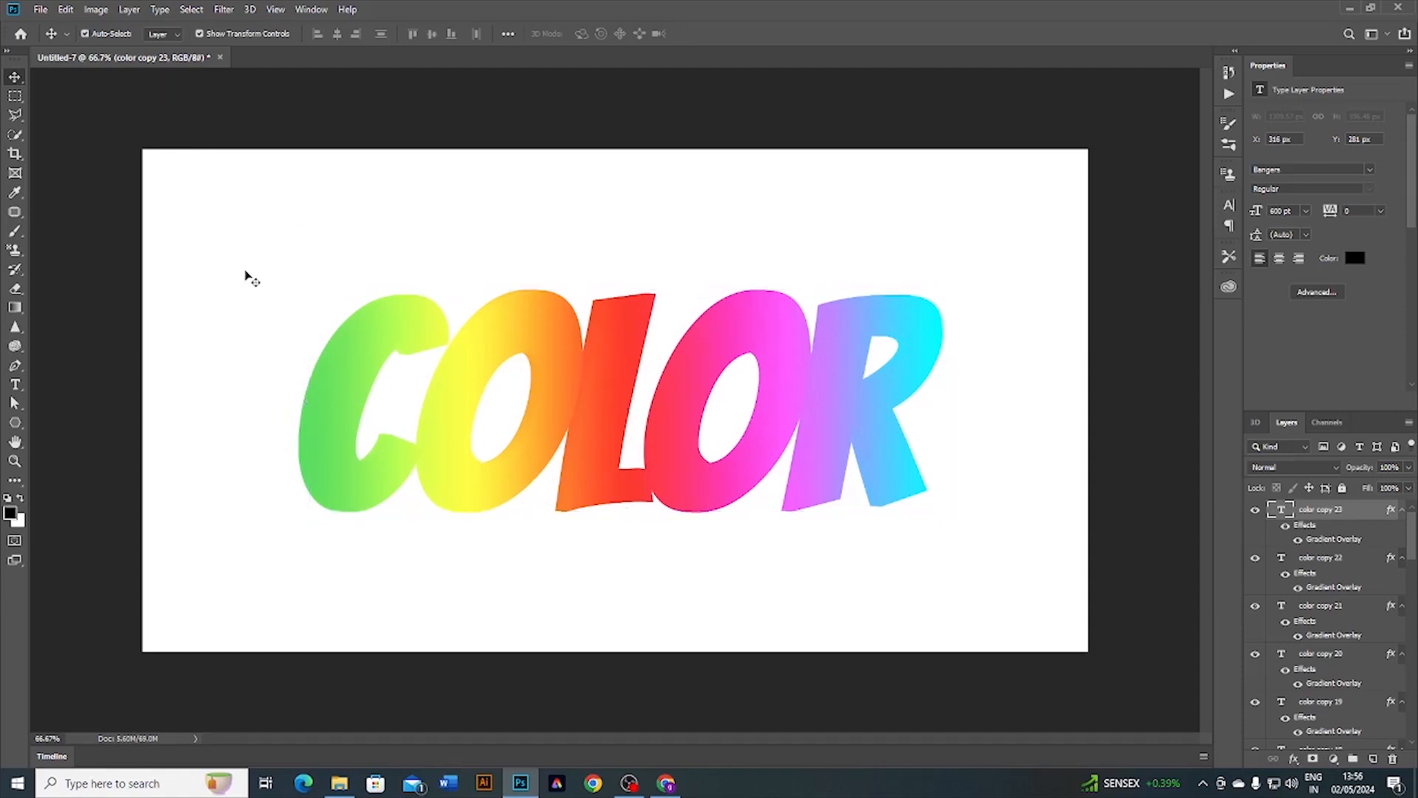
click(252, 278)
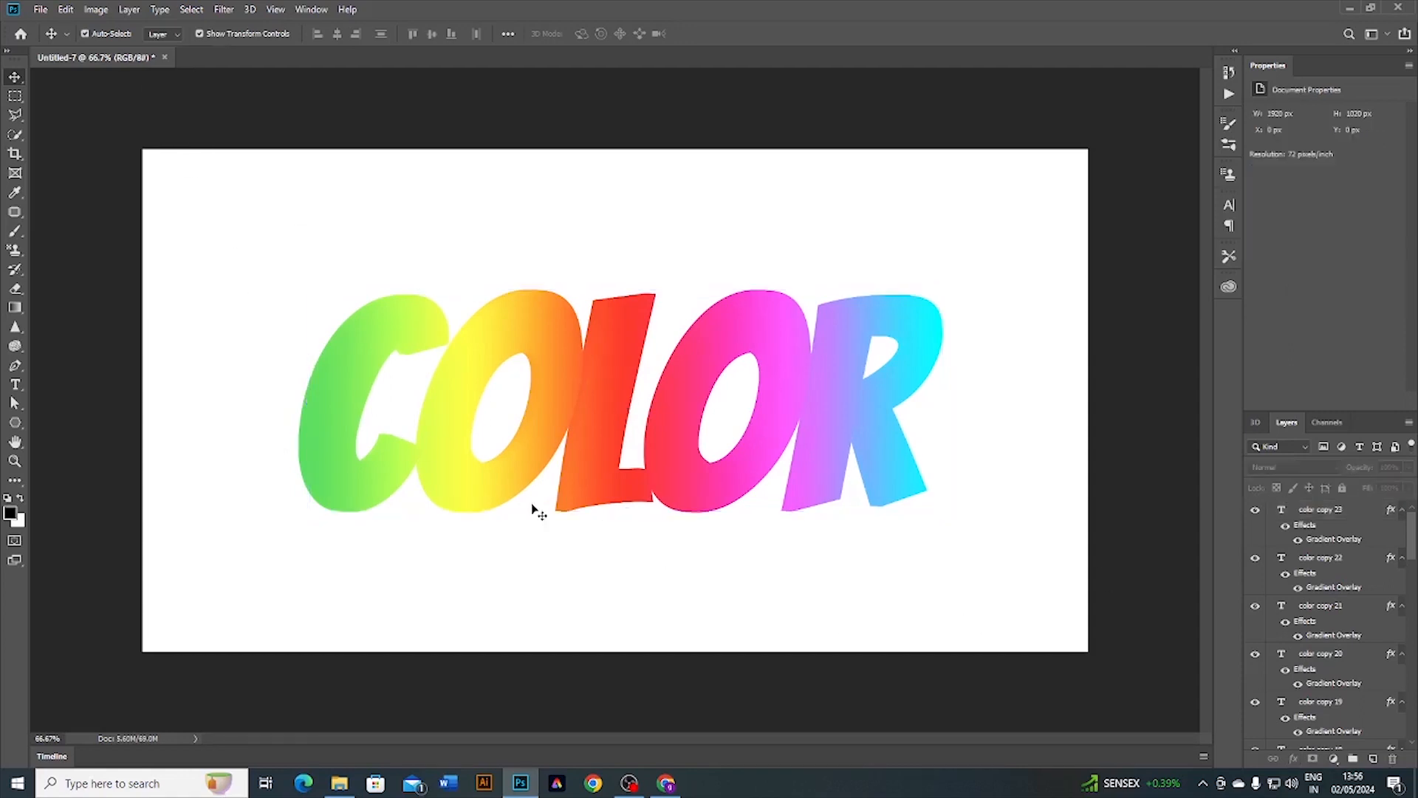
click(1319, 511)
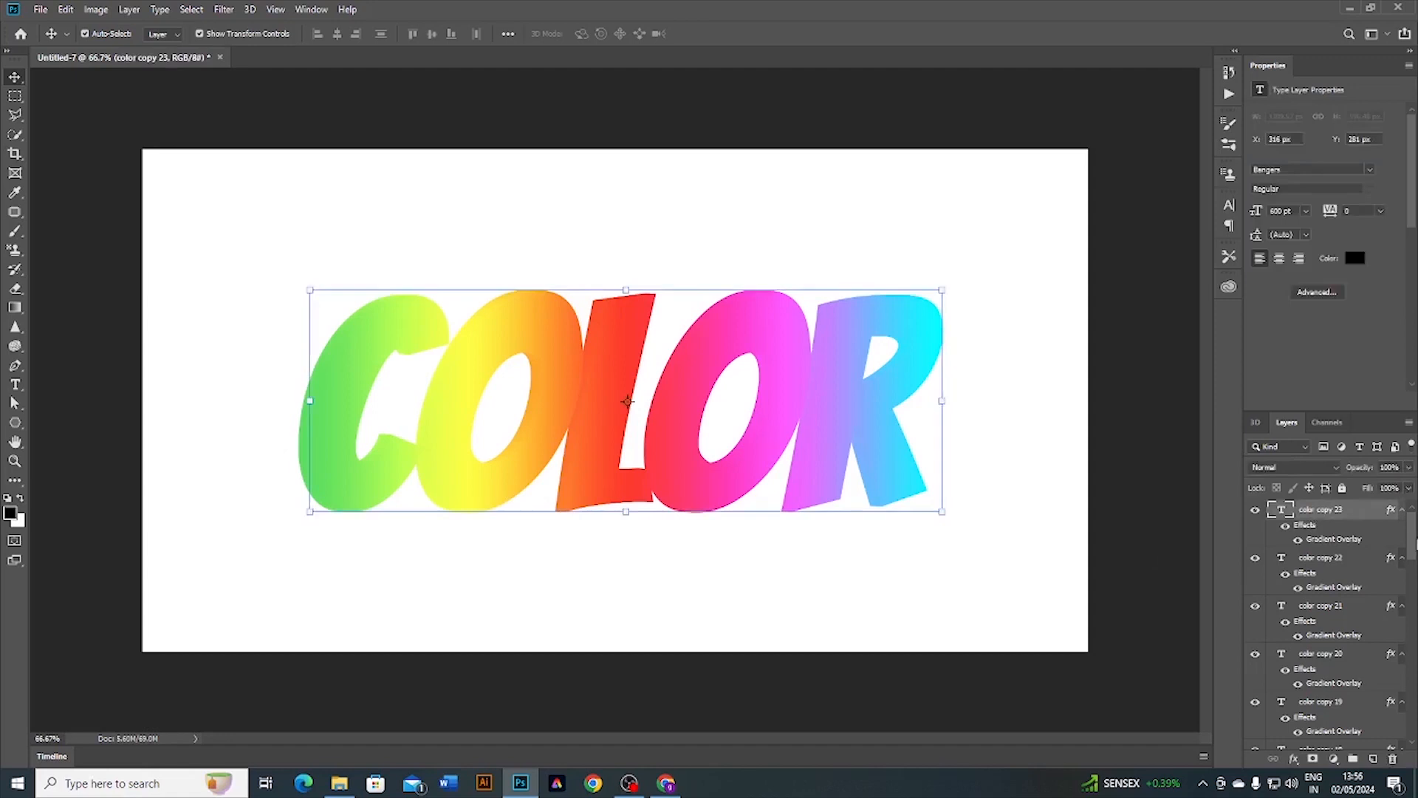
drag(1415, 567, 1413, 739)
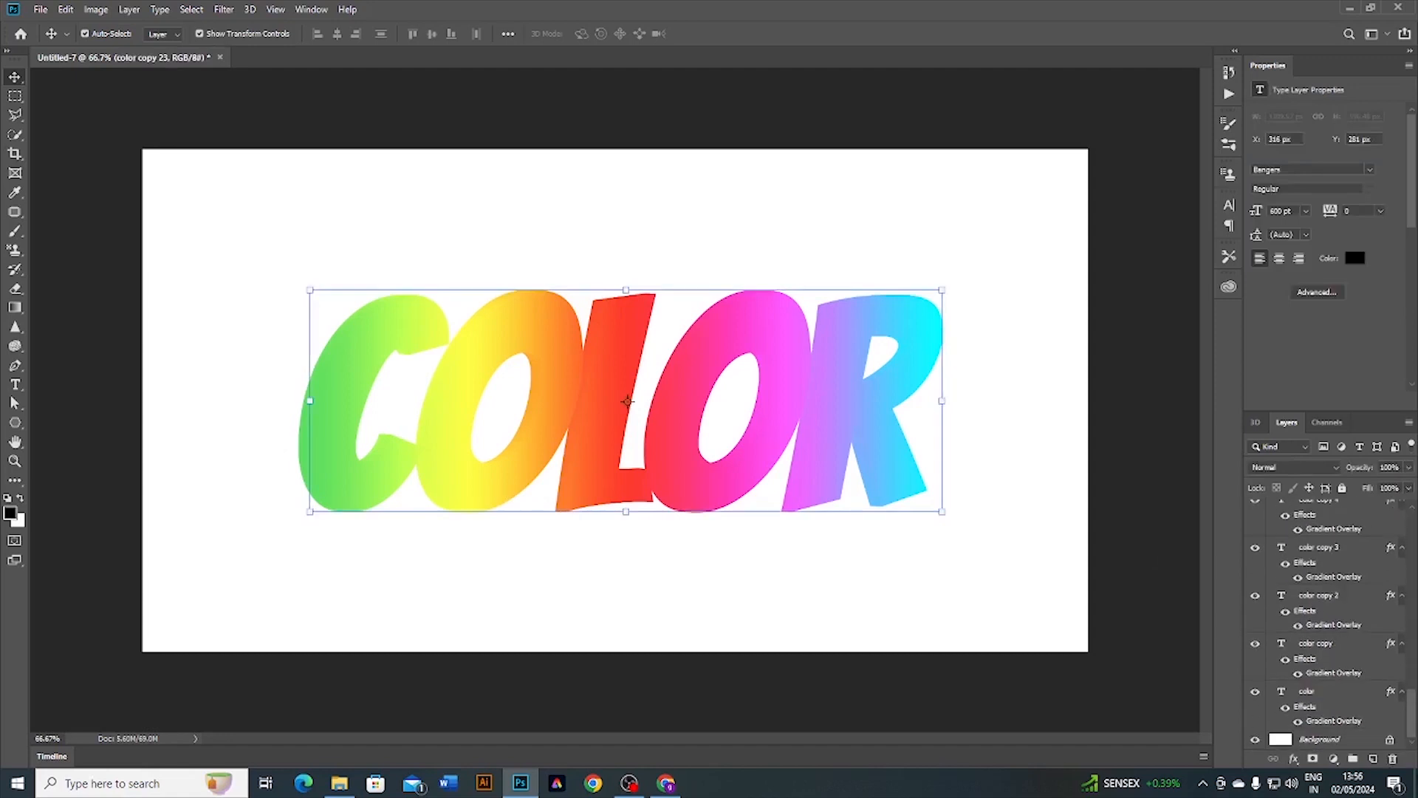
shift+click(1324, 645)
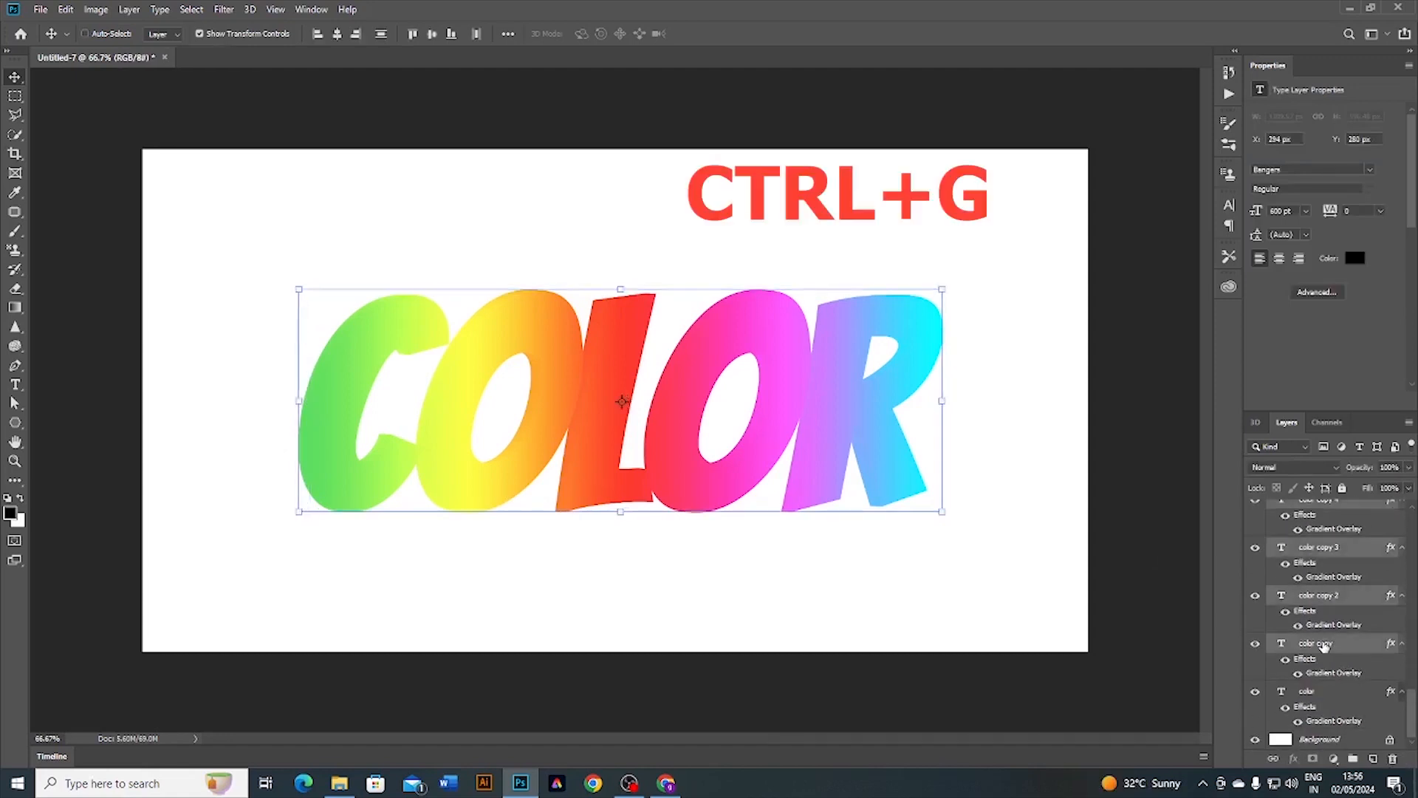
Step: Group the copies into Group 1 and move it beneath the original color layer
key(ctrl+g)
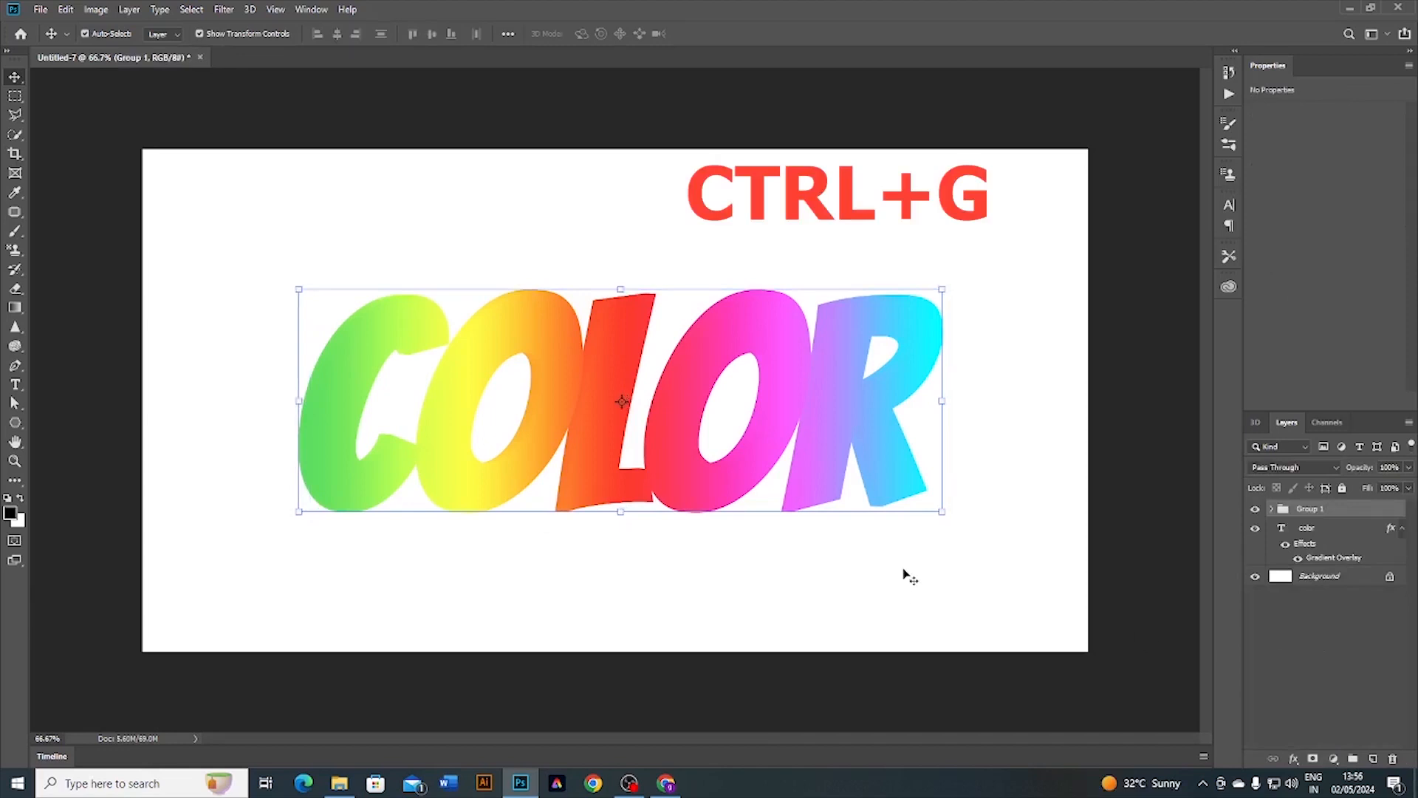
drag(1333, 514, 1323, 559)
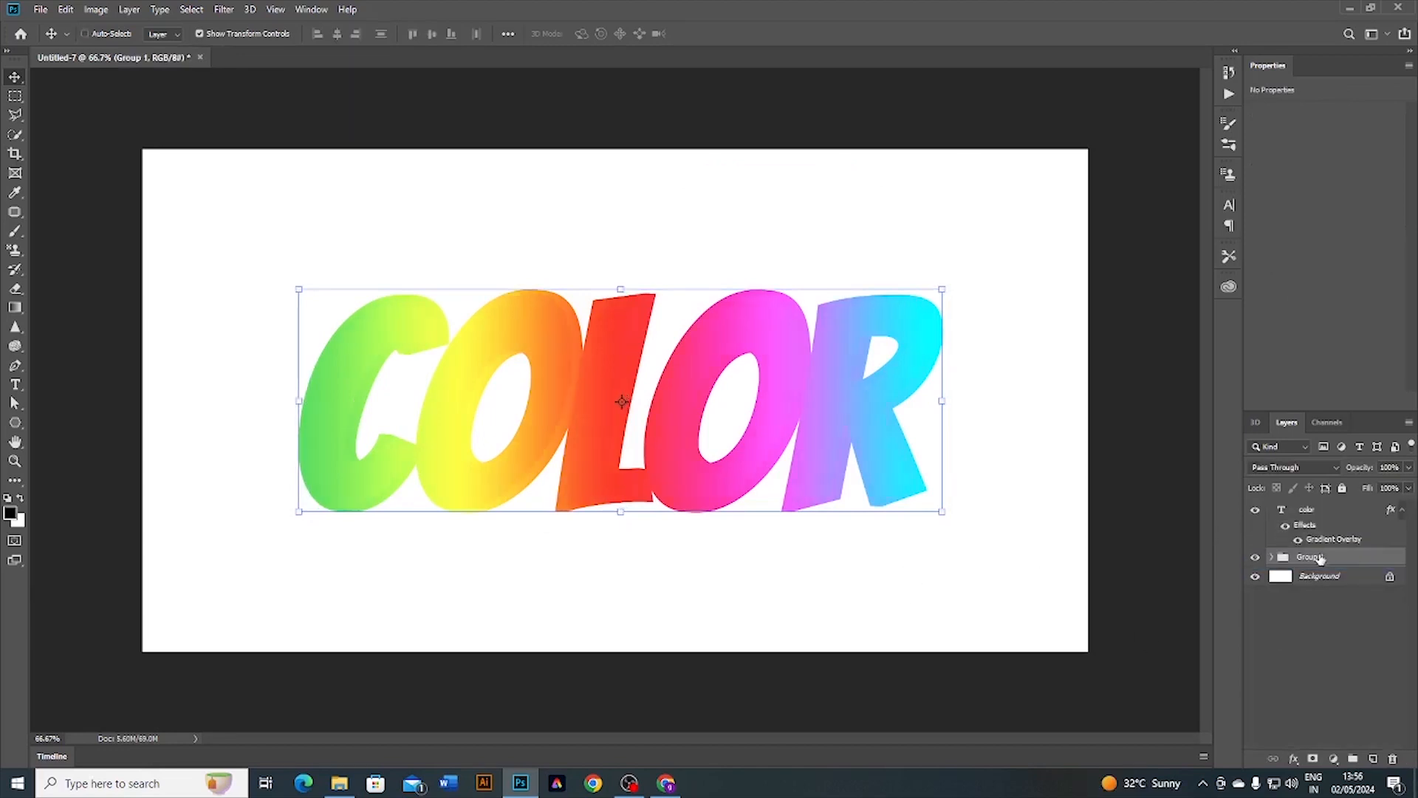
Step: Duplicate Group 1, rename the original group to backup and hide it
key(ctrl+j)
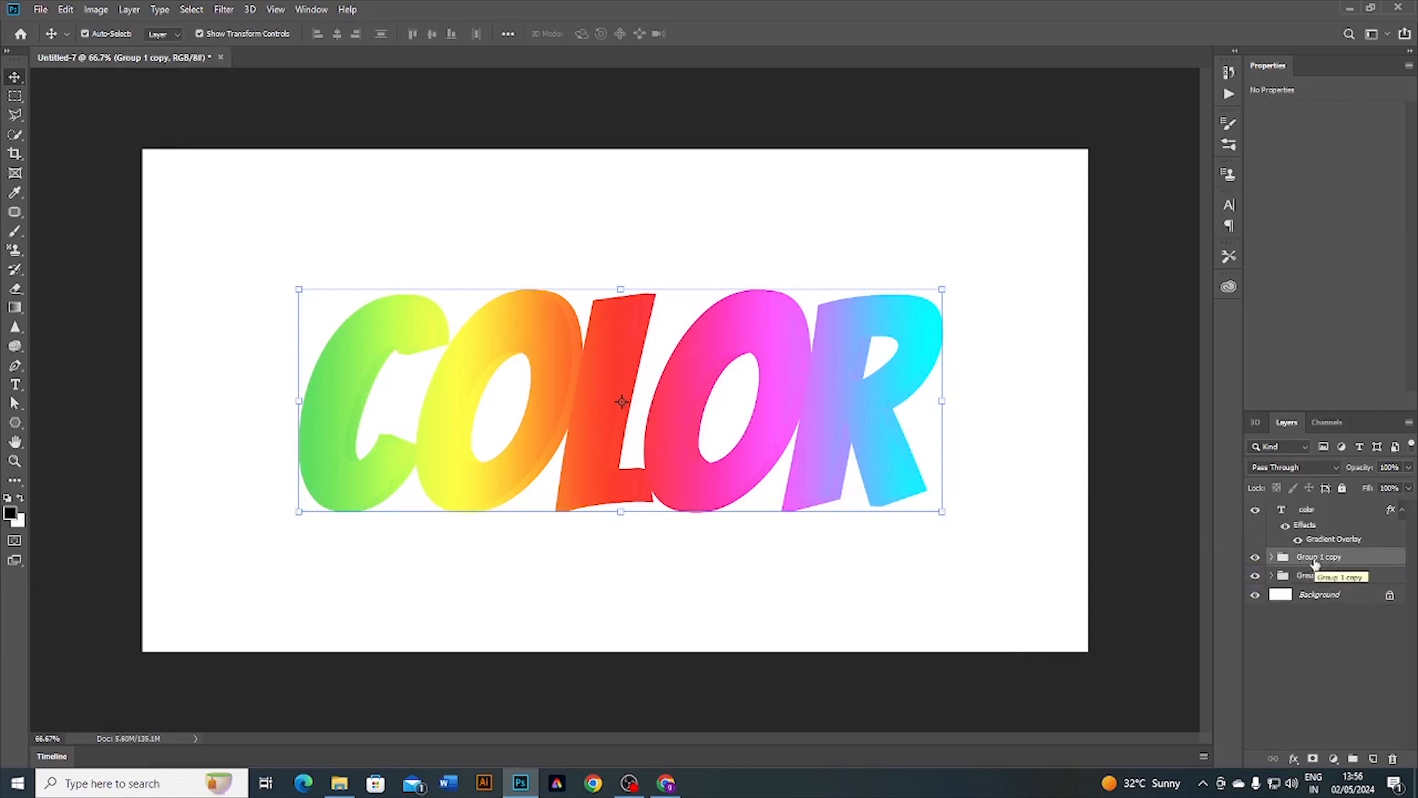
double_click(1311, 574)
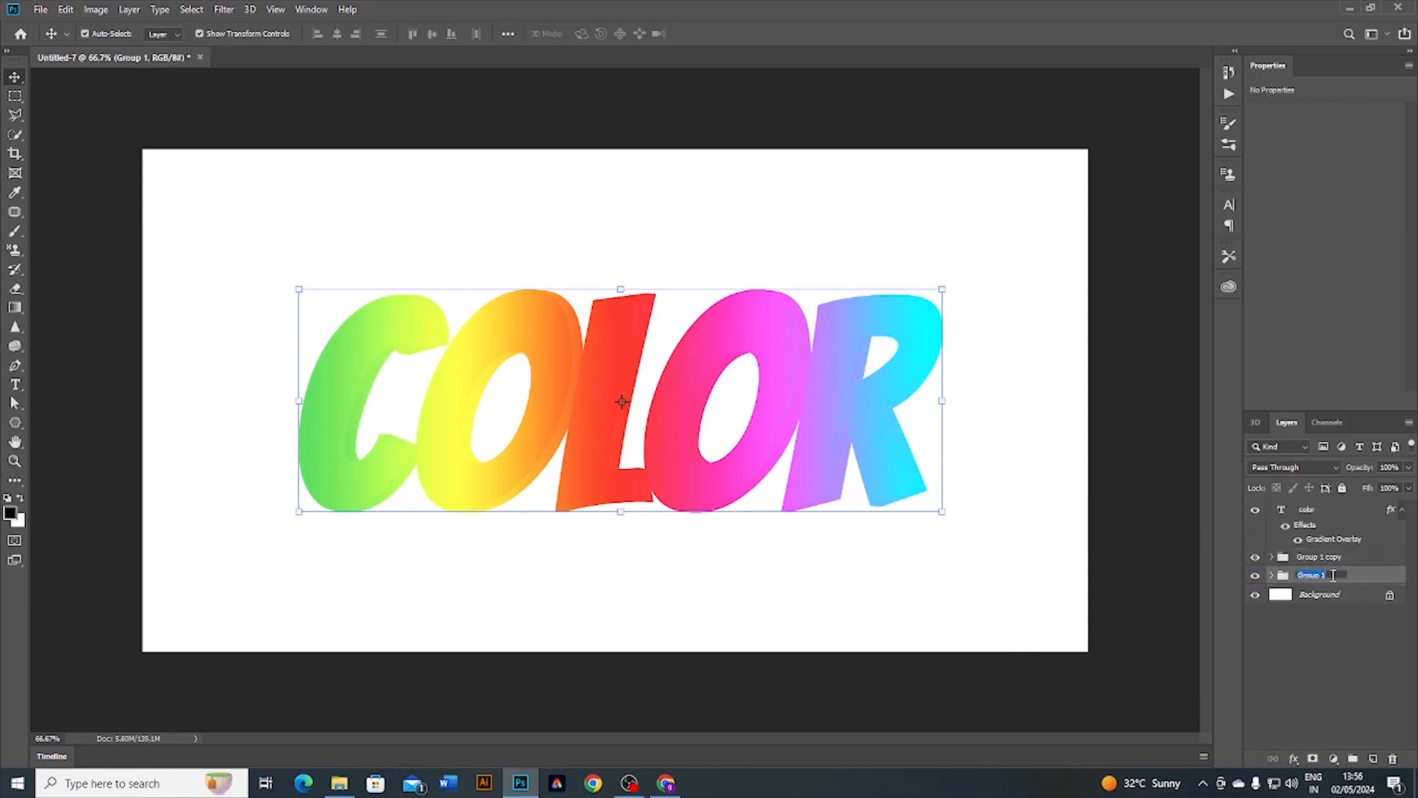
text(H)
click(1318, 616)
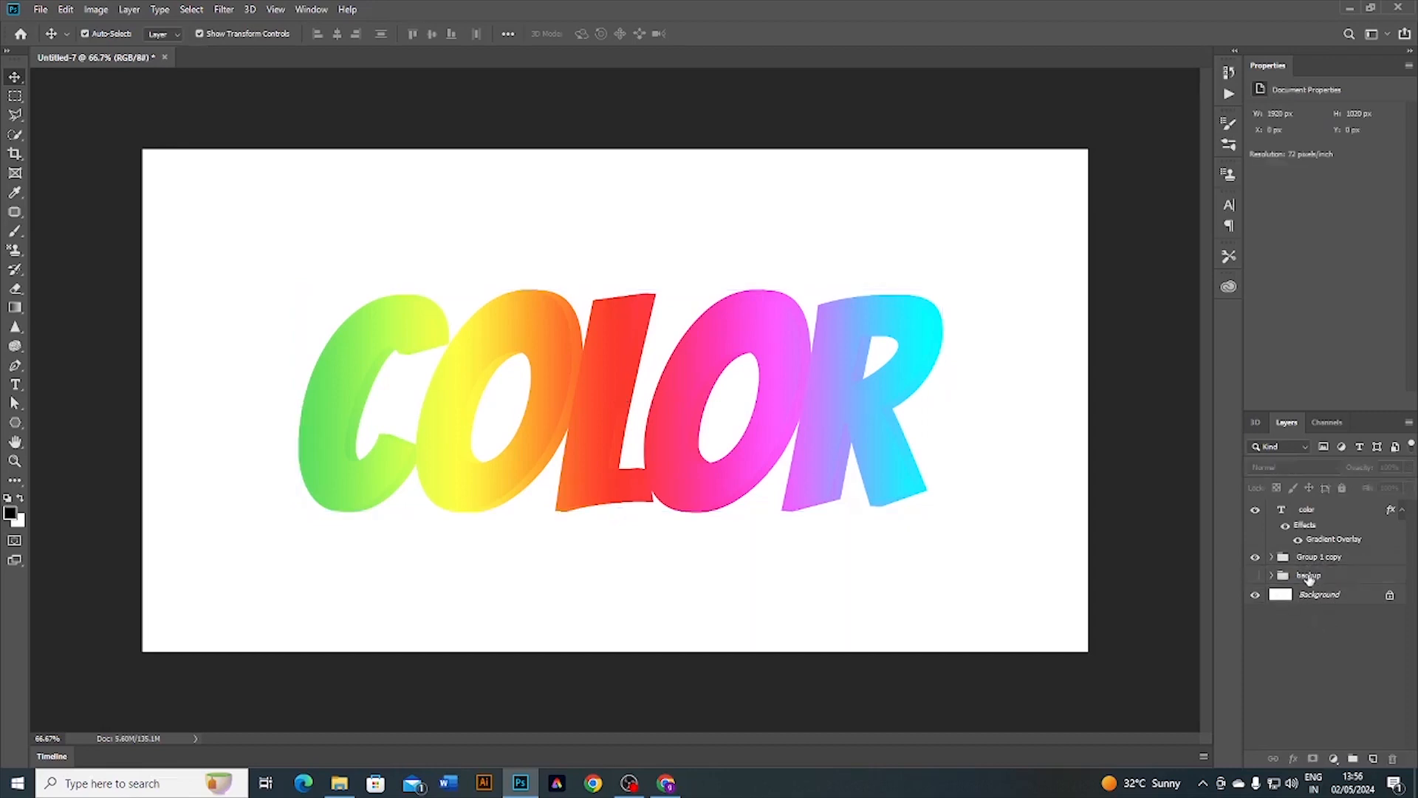
click(1309, 578)
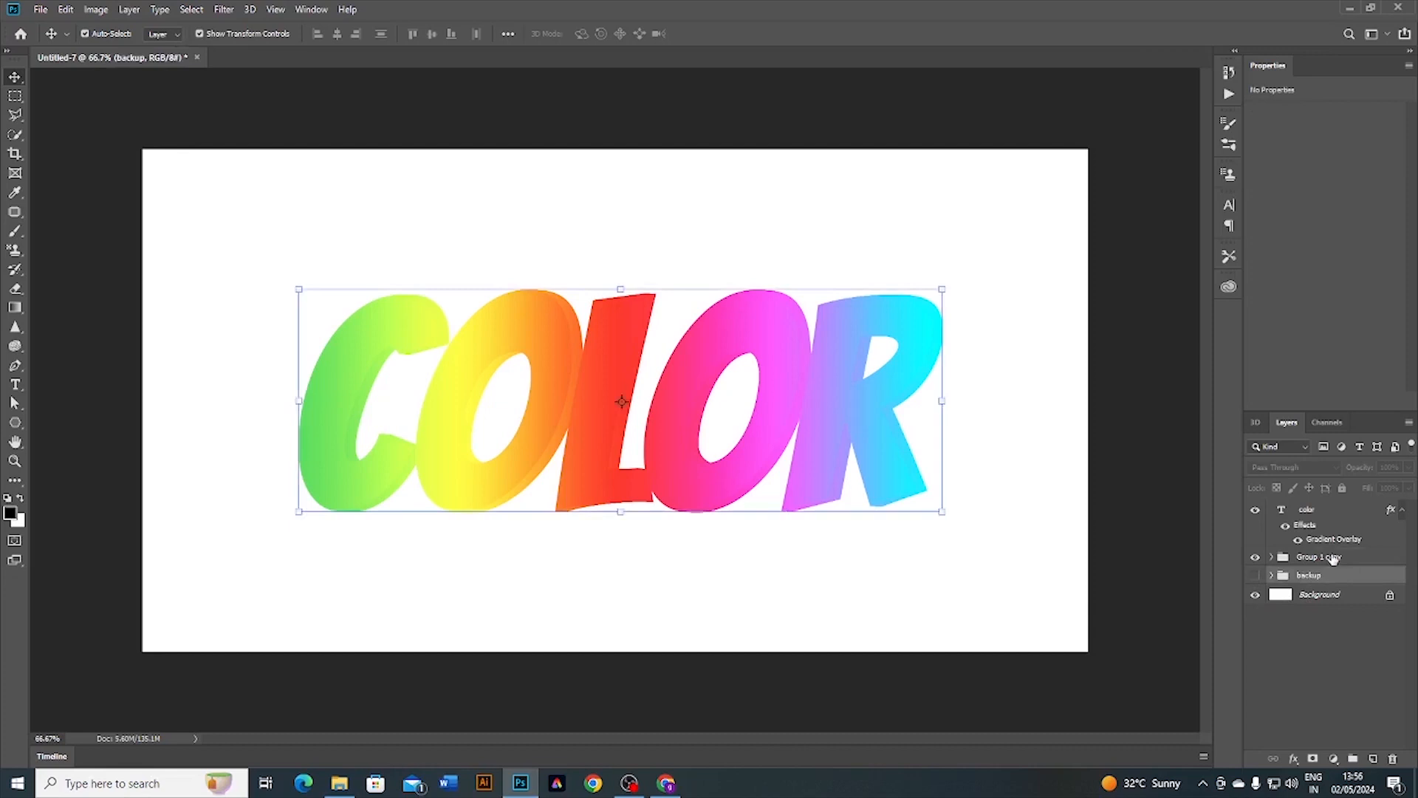
Step: Merge Group 1 copy into a single pixel layer
click(1339, 560)
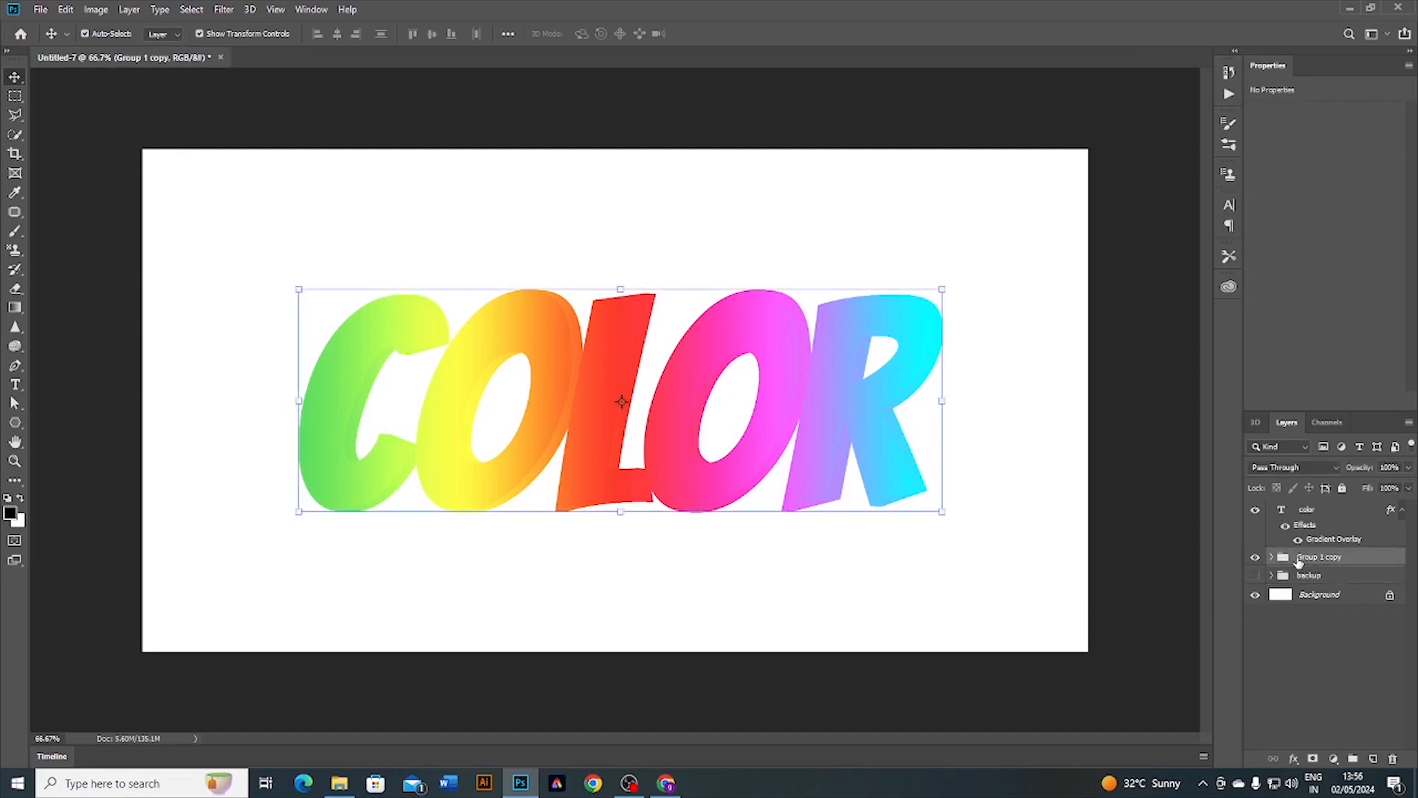
key(ctrl)
key(ctrl+e)
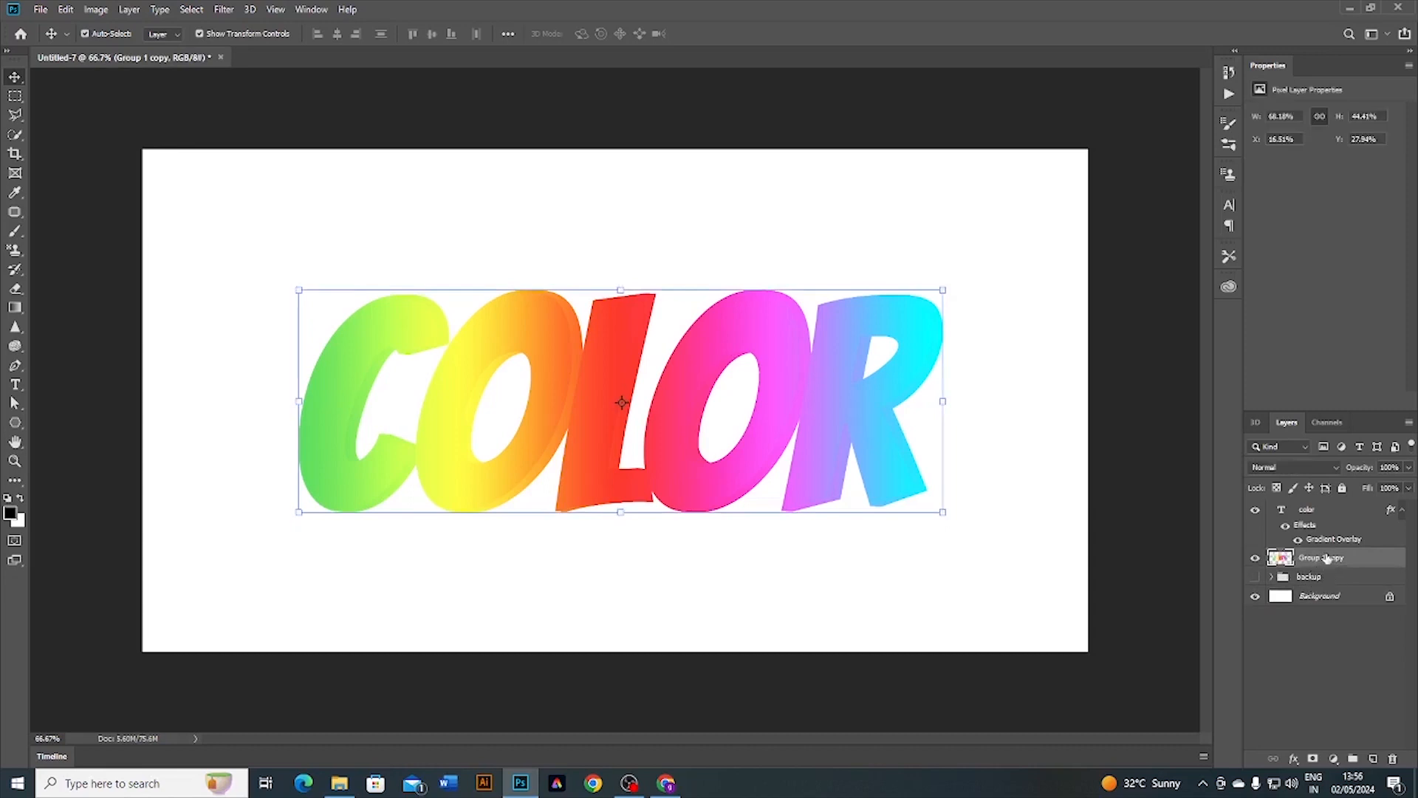
Step: Add an Inner Glow to Group 1 copy with Soft Light blending, 51% opacity and a dark violet colour
click(1294, 758)
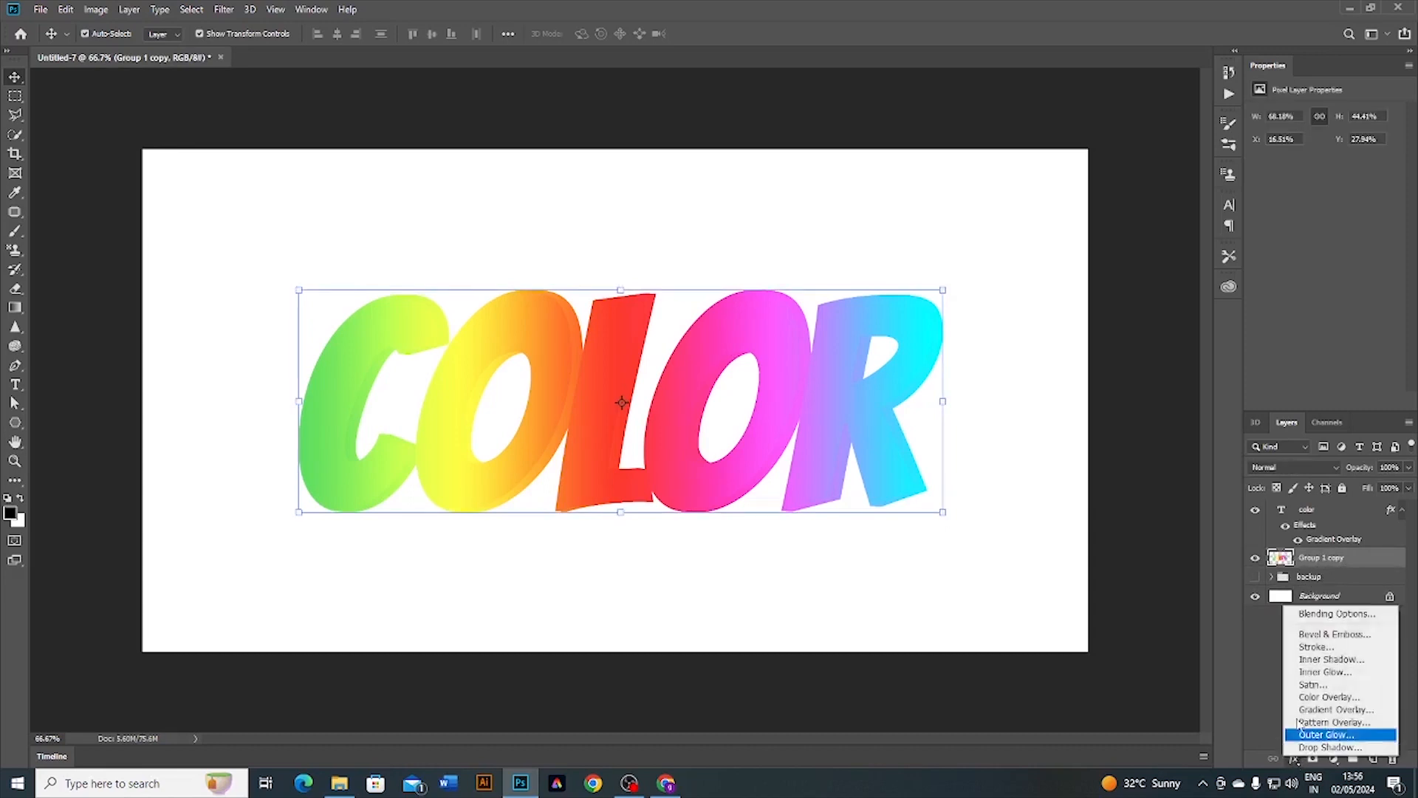
click(1307, 672)
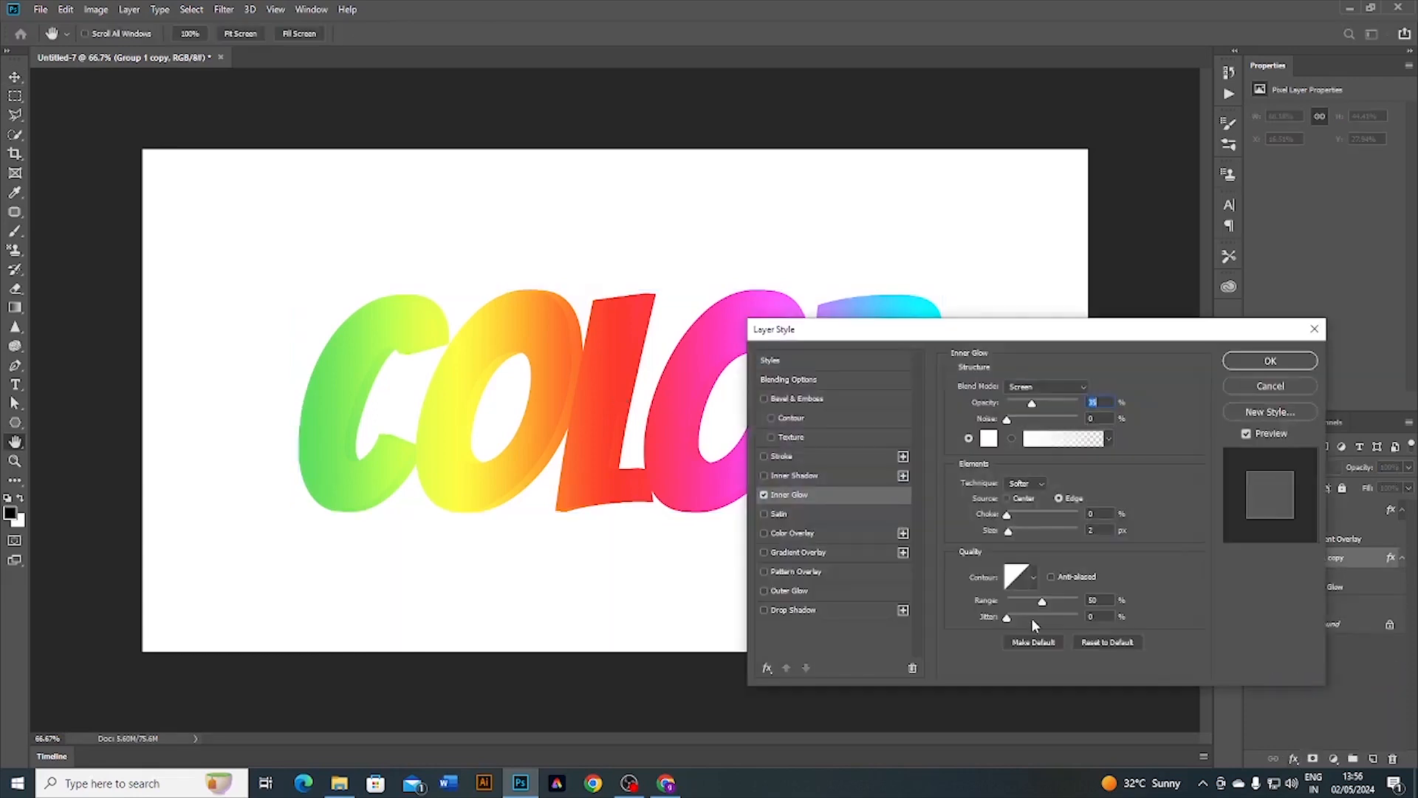
click(1048, 389)
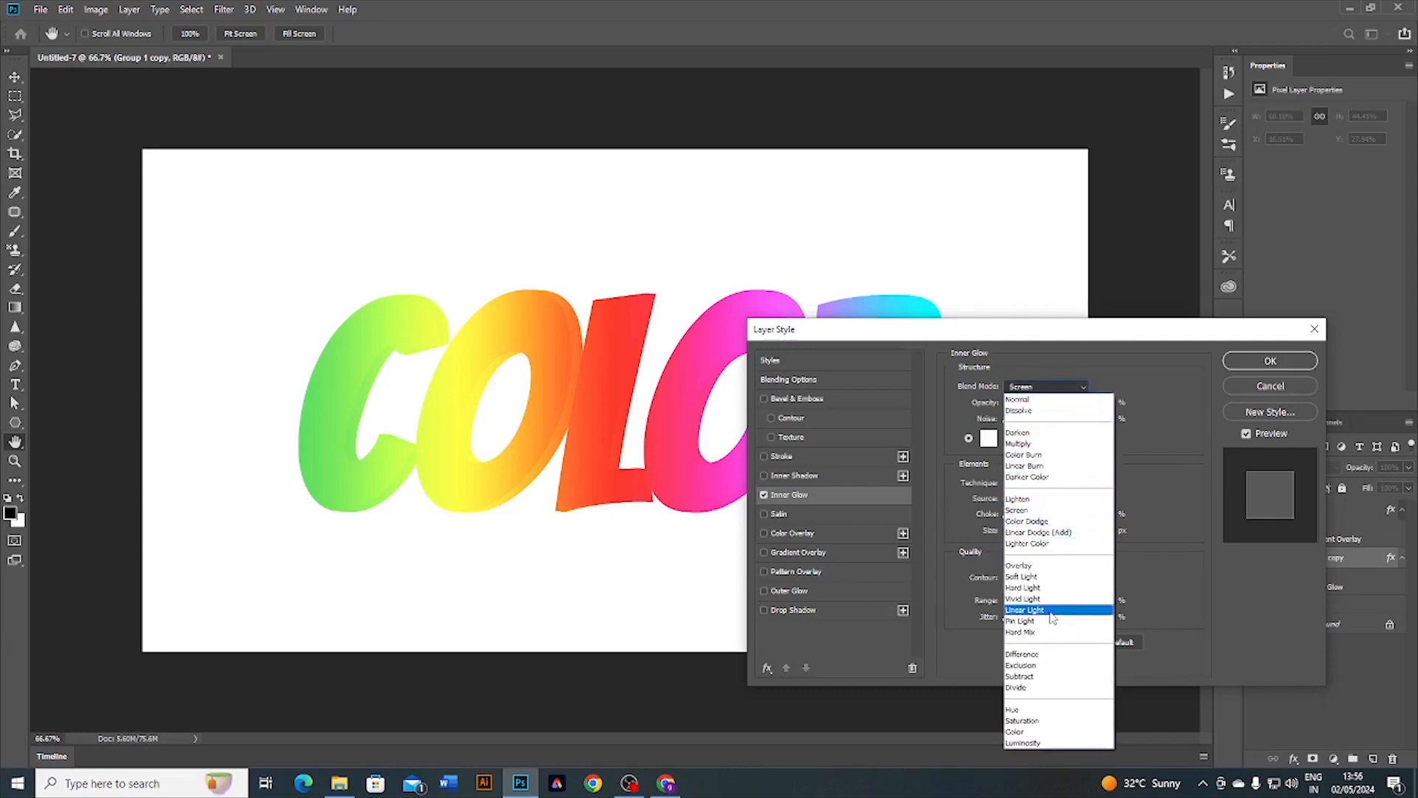
click(1038, 584)
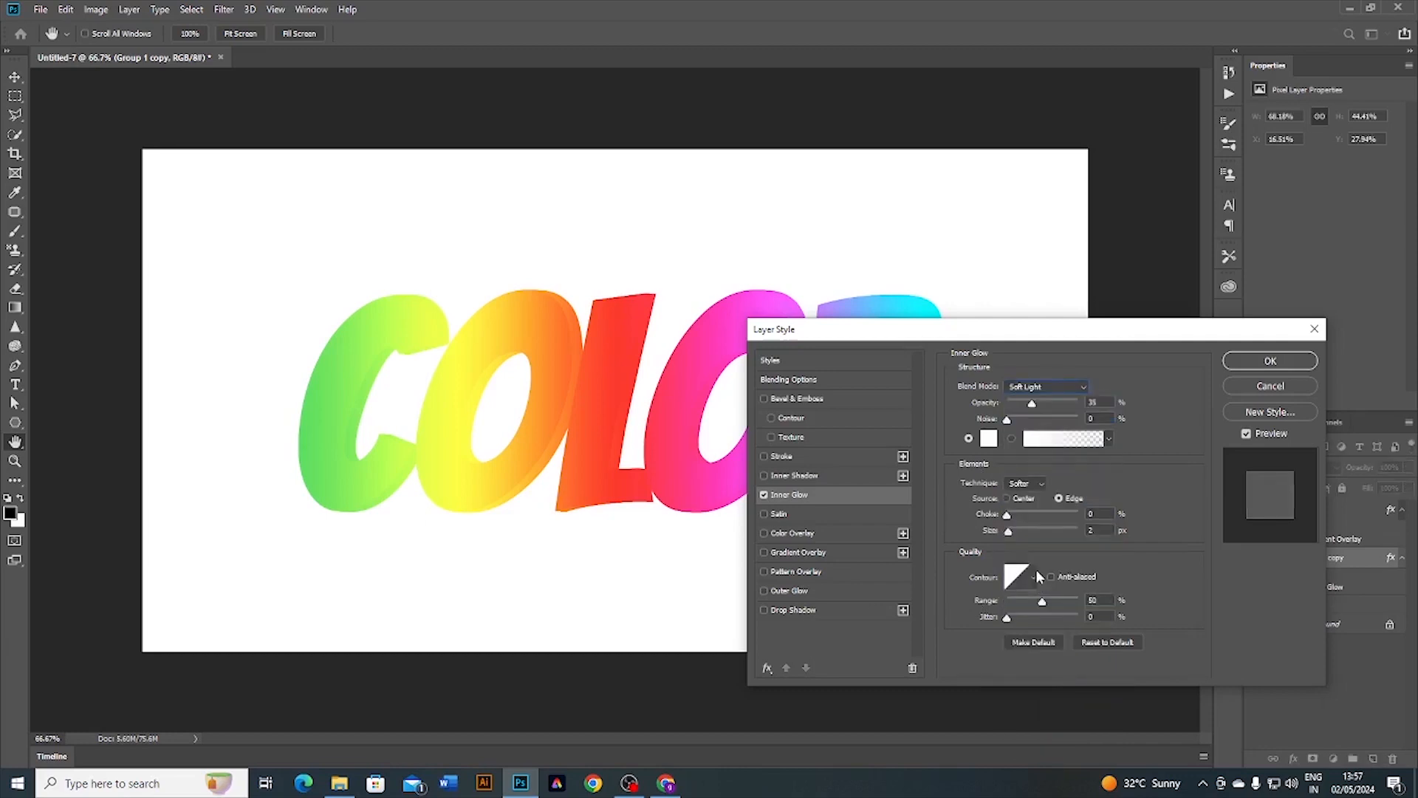
click(1043, 404)
click(1009, 424)
click(990, 439)
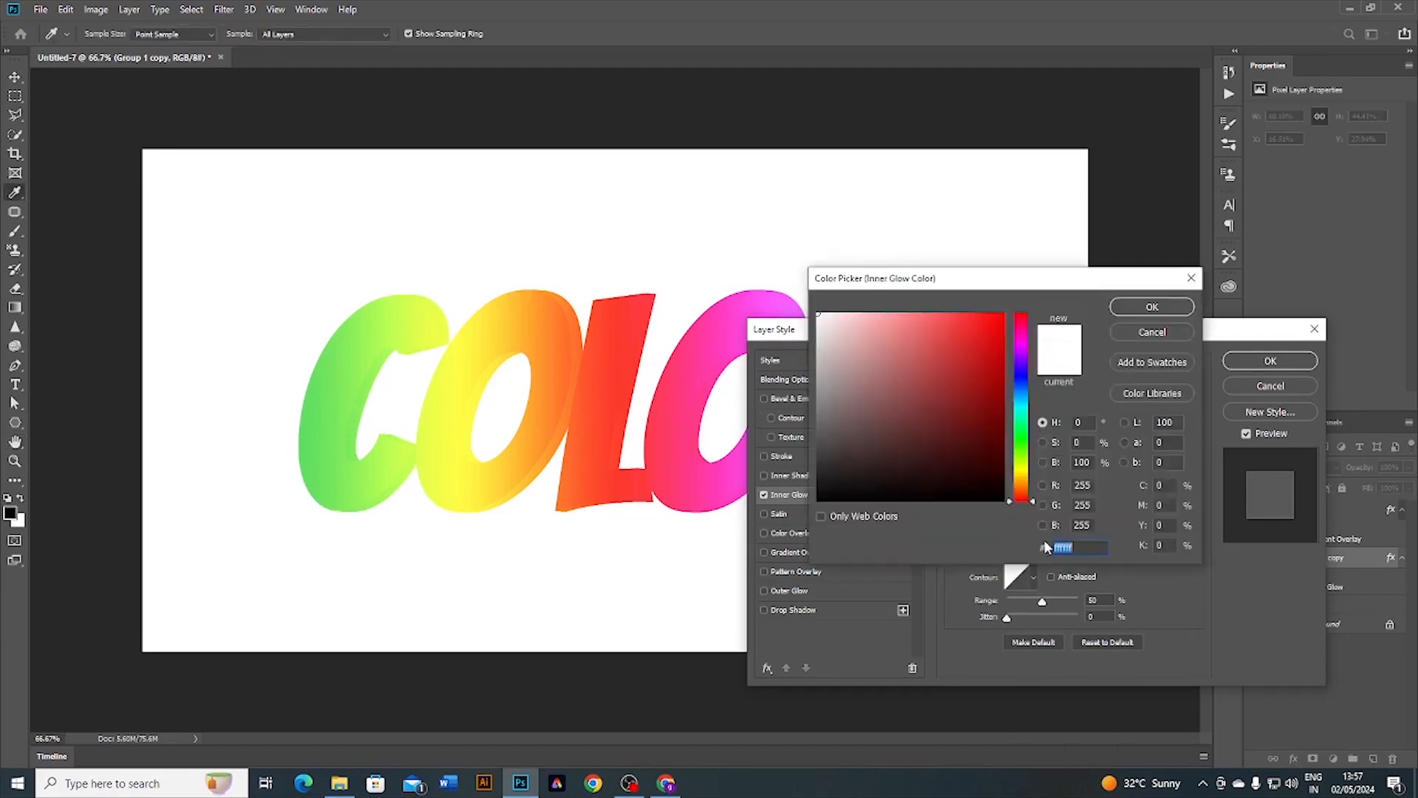
click(1021, 371)
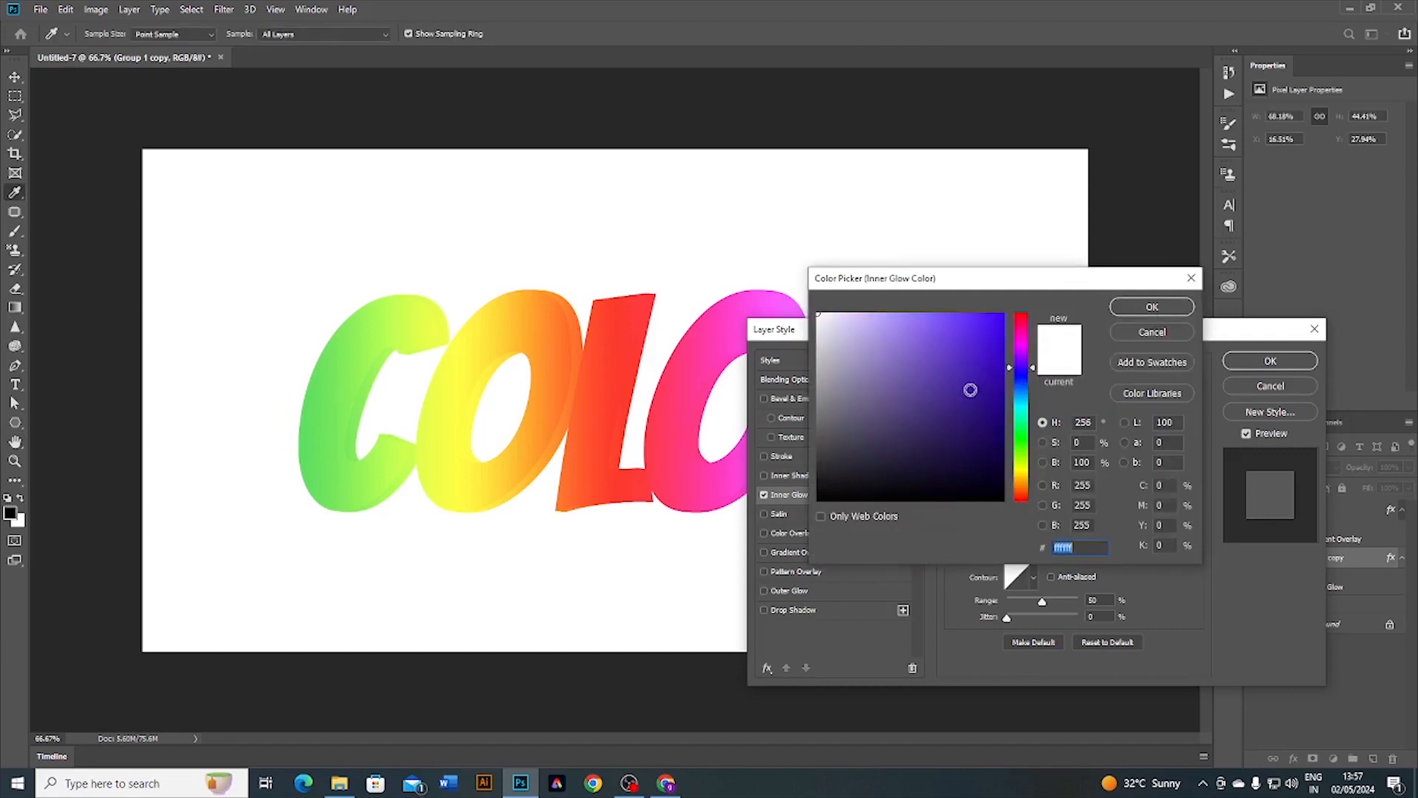
click(973, 394)
click(1141, 310)
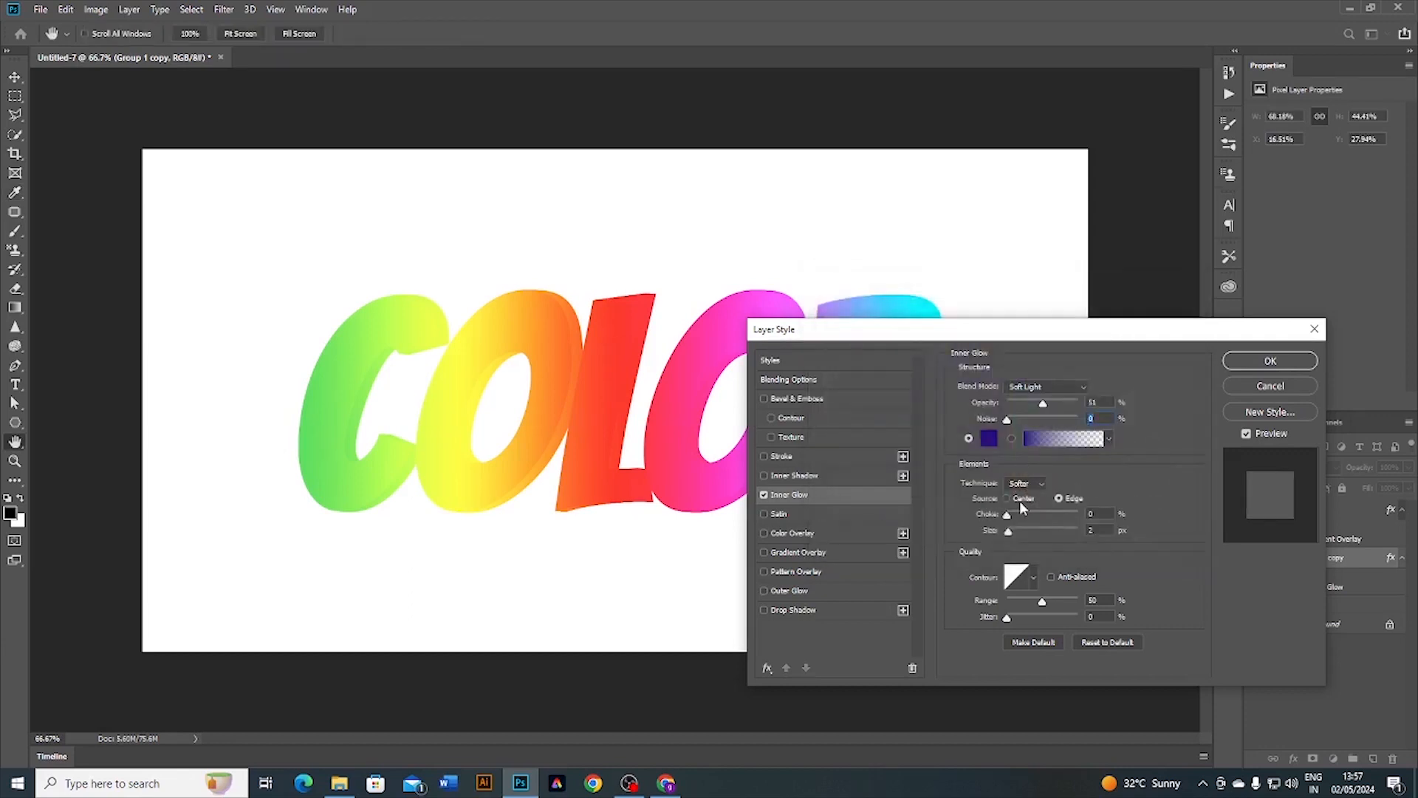
Step: Set the inner glow to Center source, 100% choke, 0 px size and a linear contour
click(1020, 499)
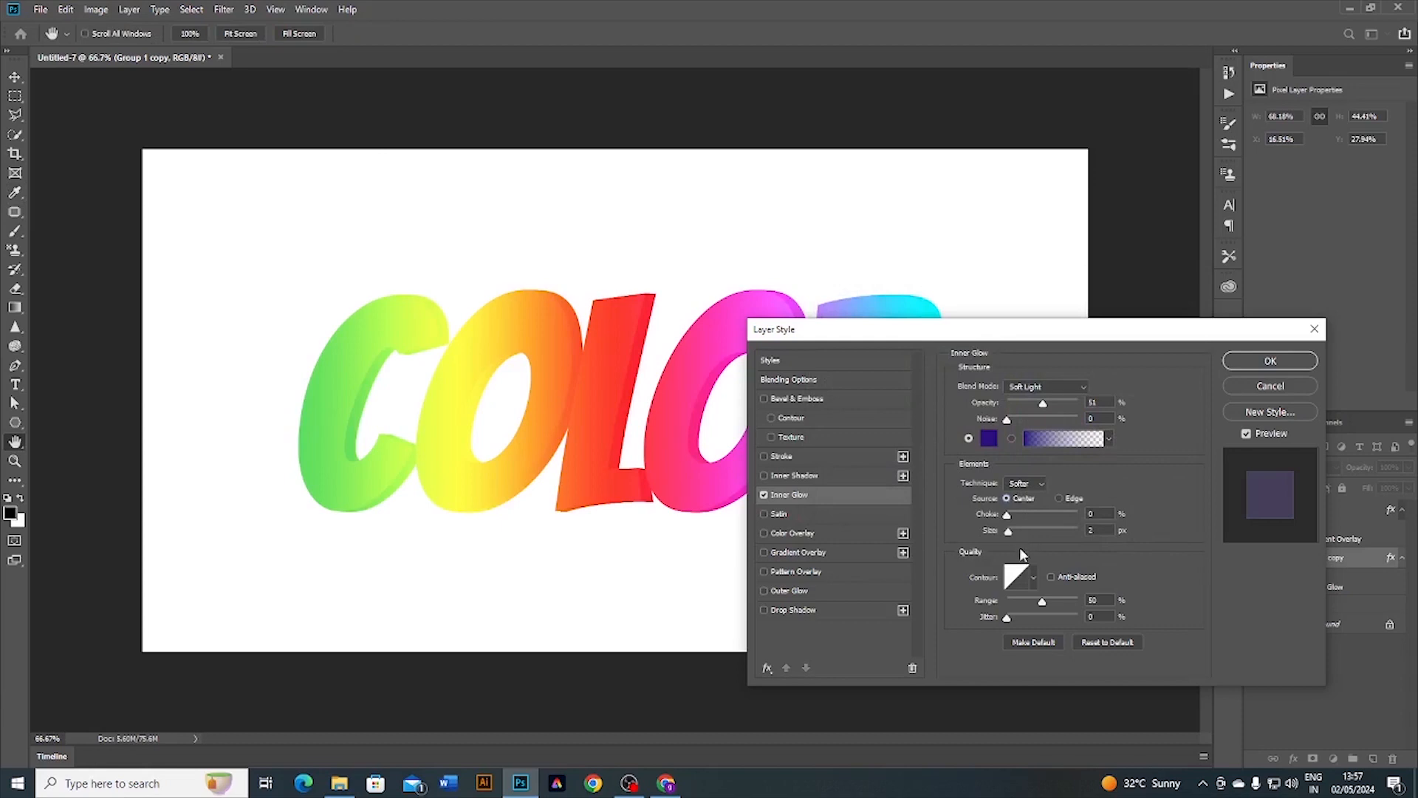
drag(1007, 515, 1106, 526)
mouse_move(1009, 529)
mouse_down()
mouse_move(1027, 530)
mouse_move(1006, 534)
mouse_up()
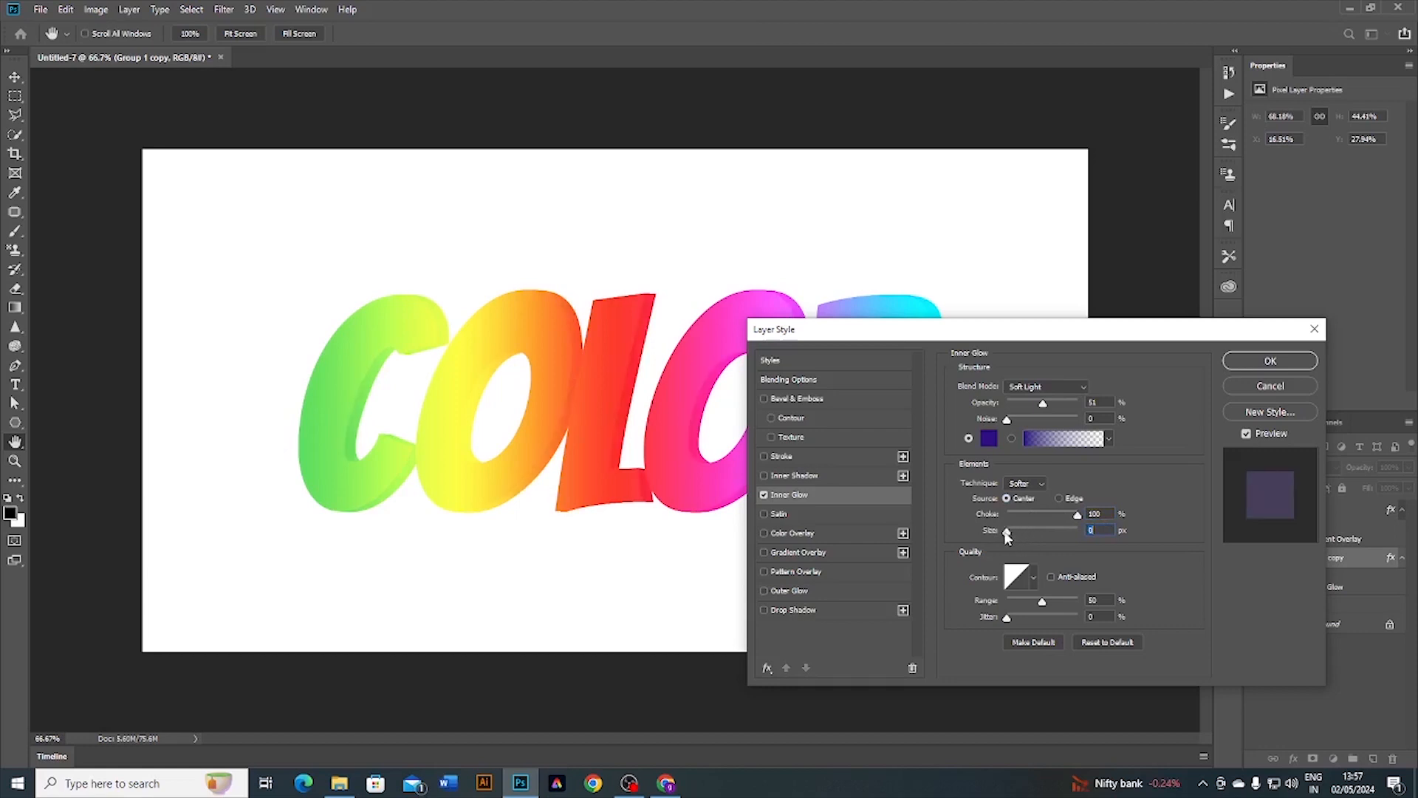
click(1033, 579)
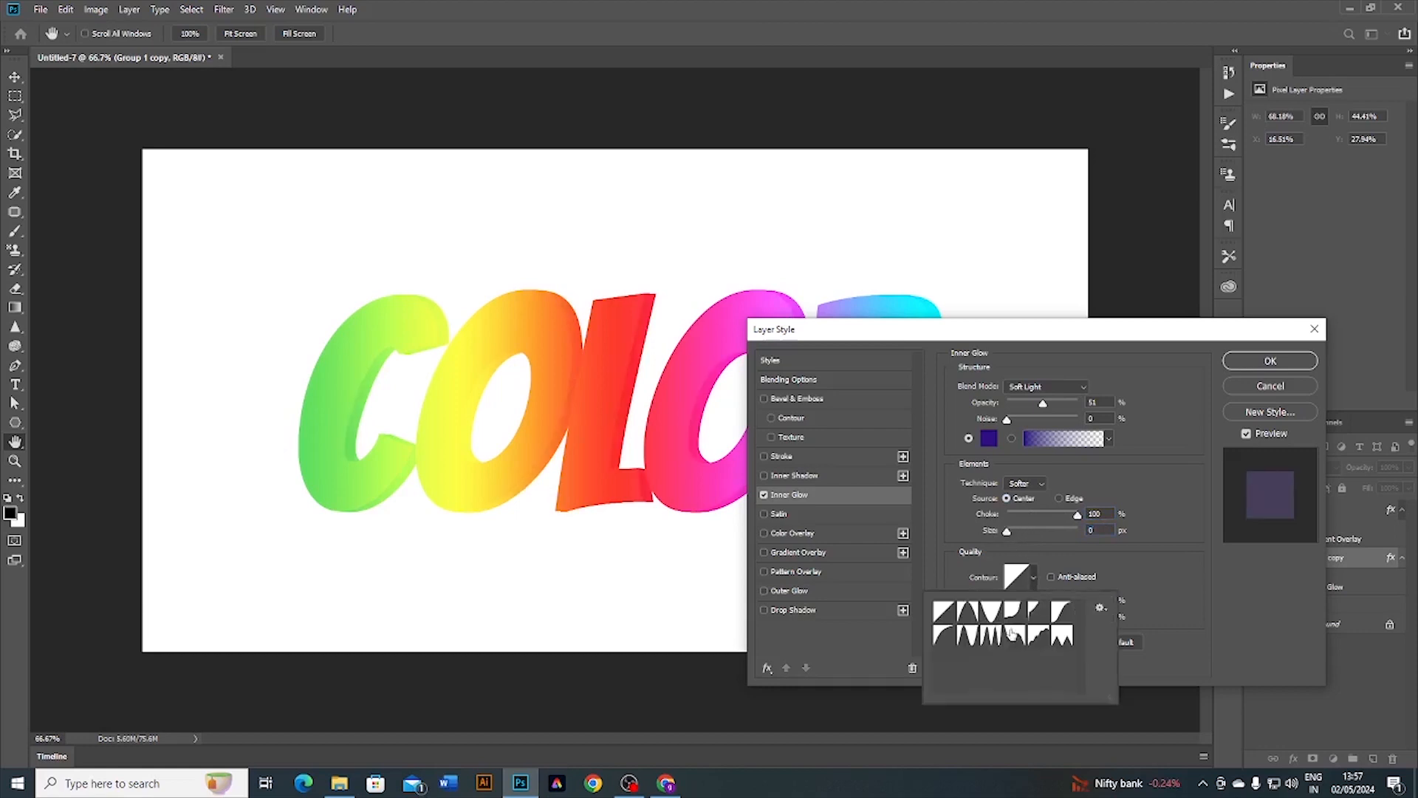
double_click(949, 616)
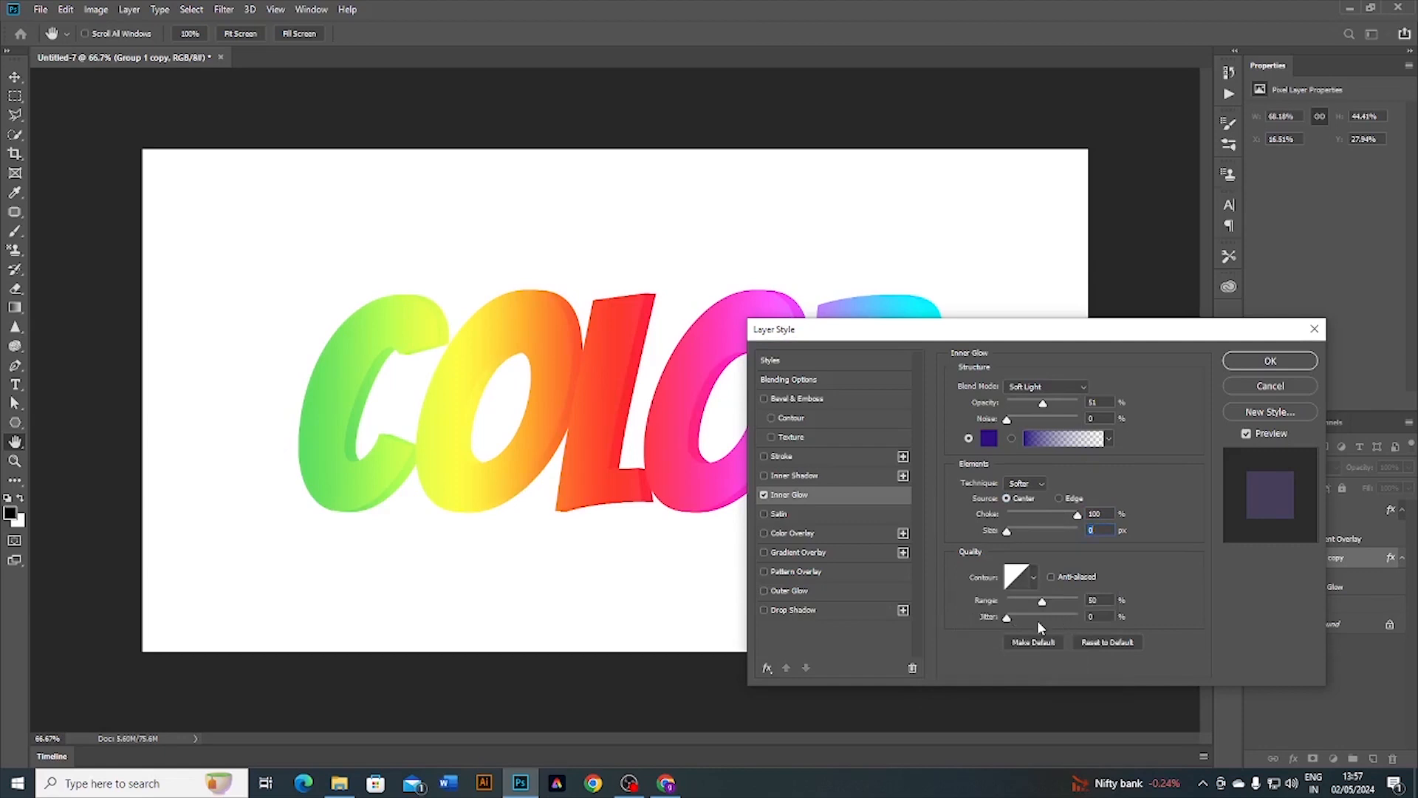
Step: Add a Normal drop shadow with angle 0, distance 0 and 15% spread, and confirm the style
click(816, 610)
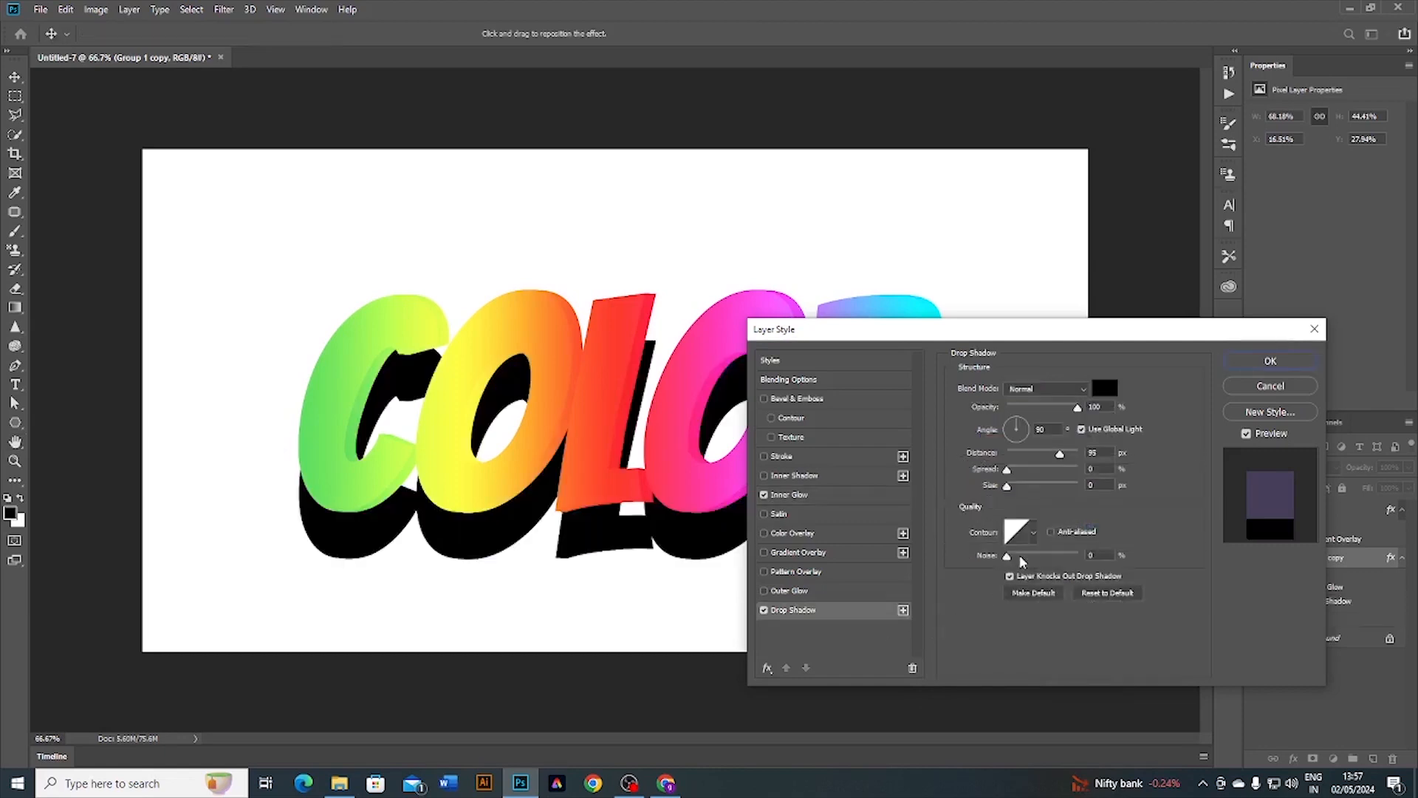
click(1049, 389)
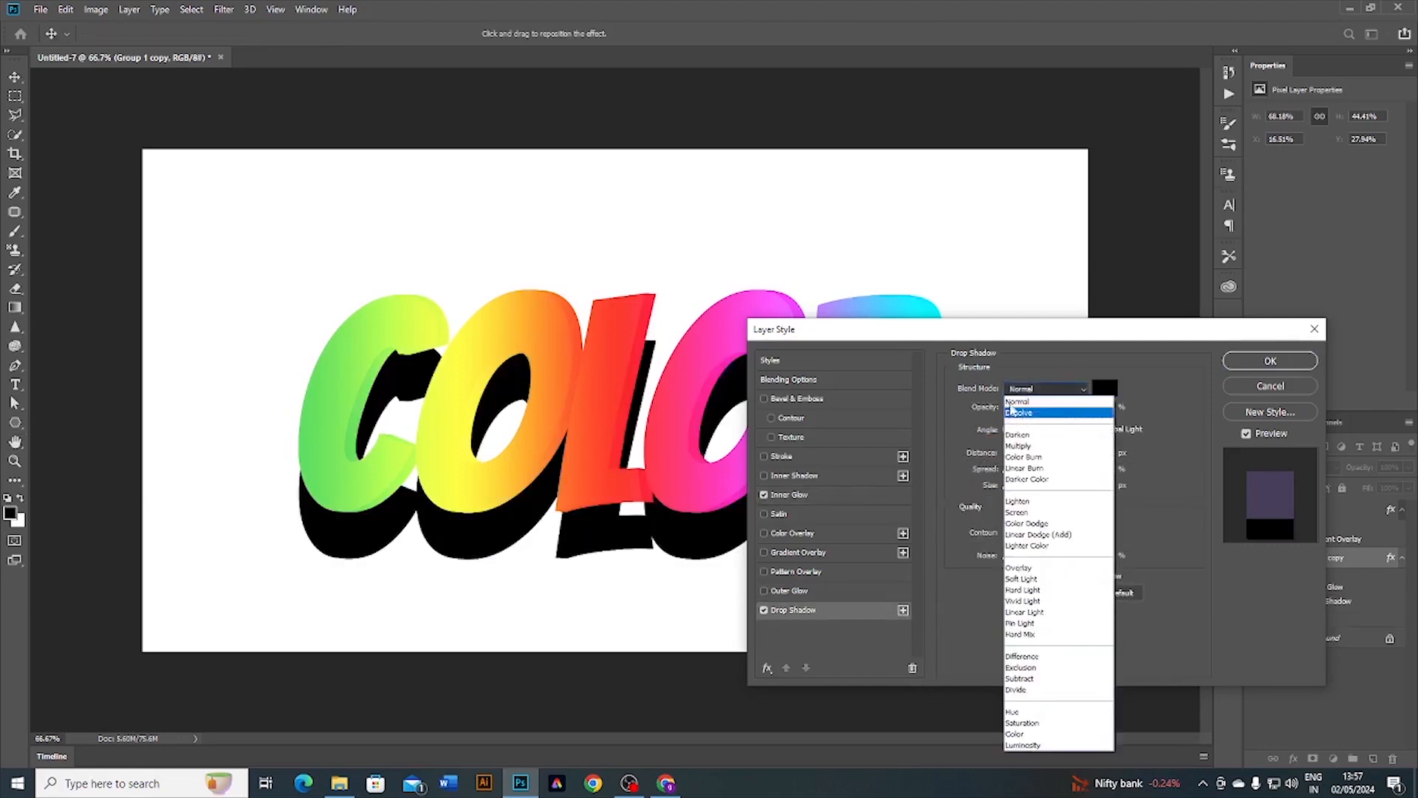
click(1018, 402)
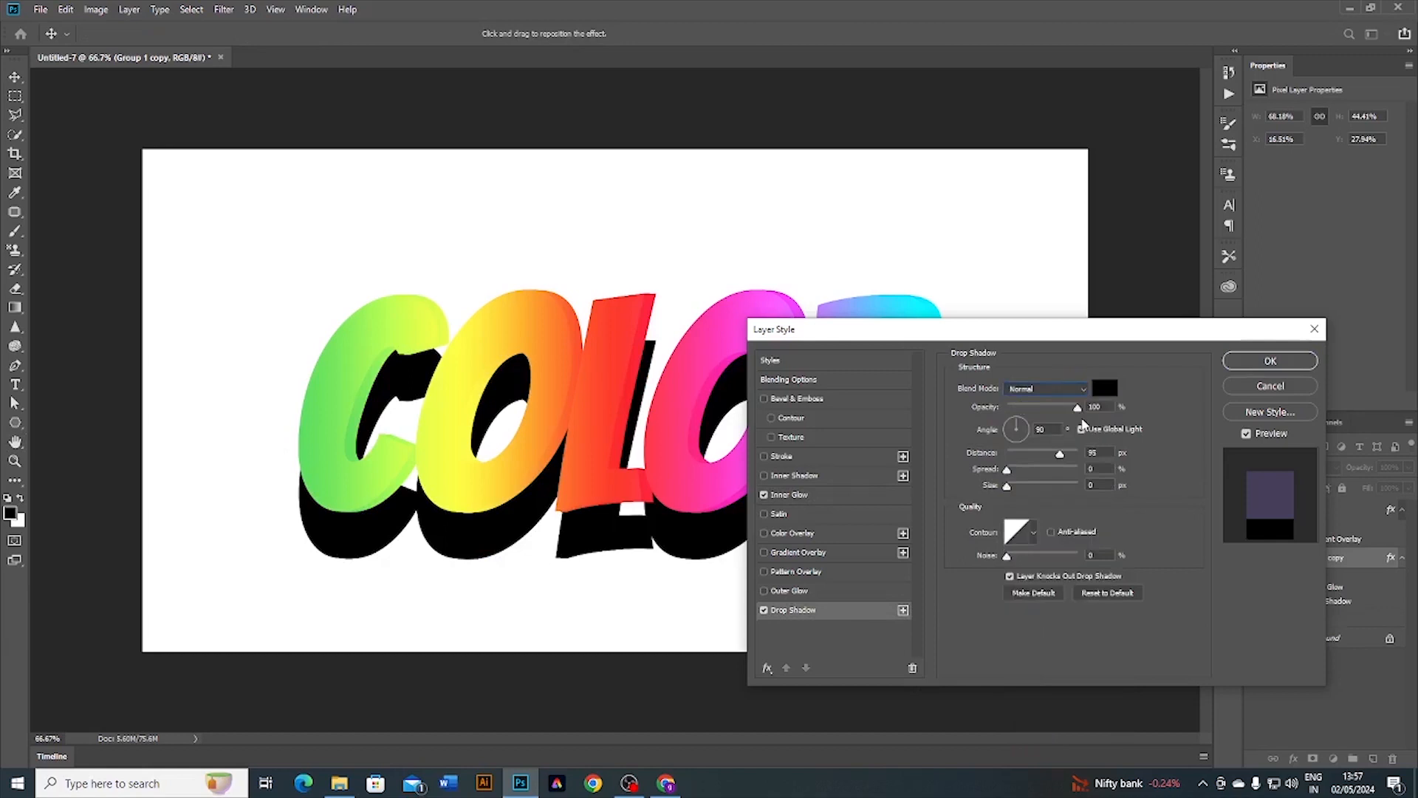
click(1042, 430)
text(0)
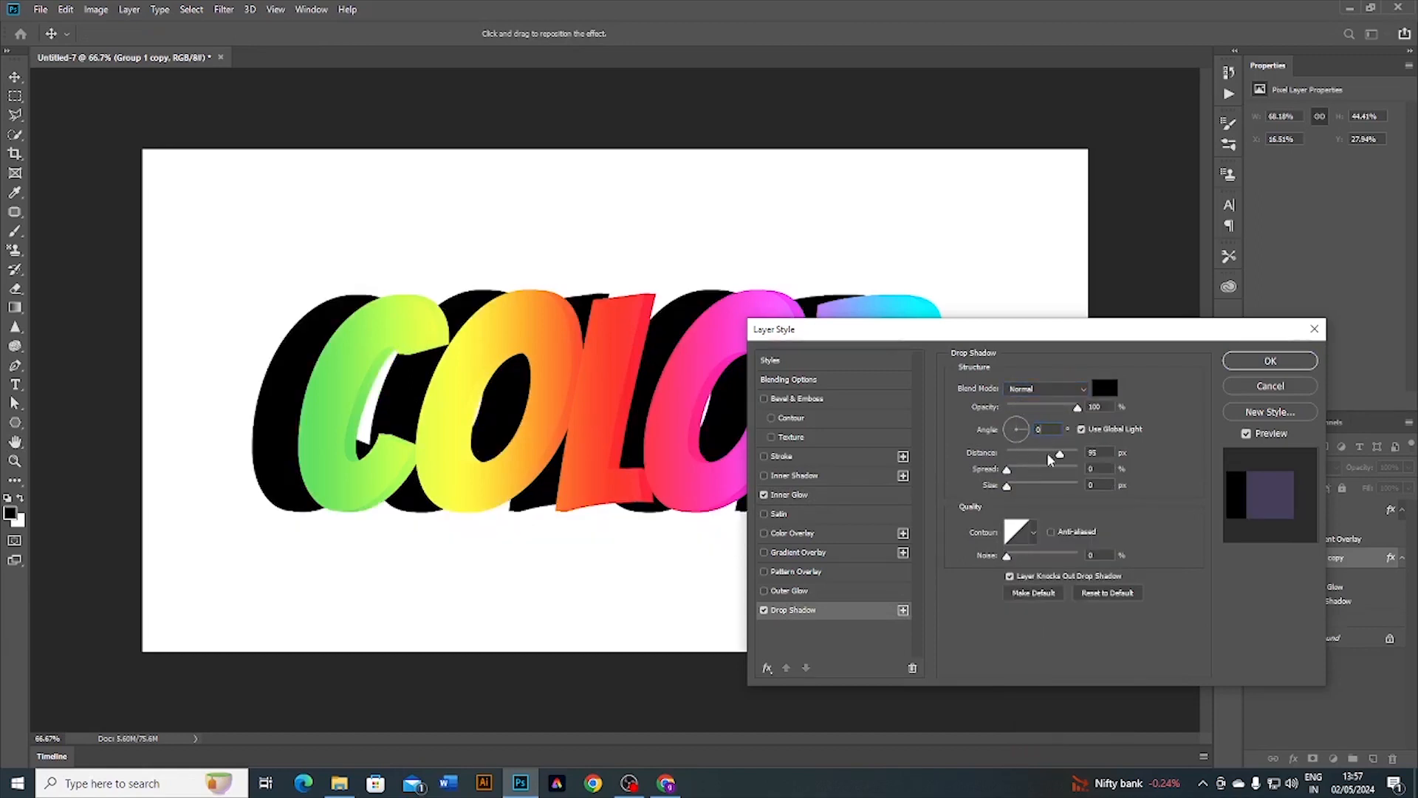
drag(1061, 455, 1009, 488)
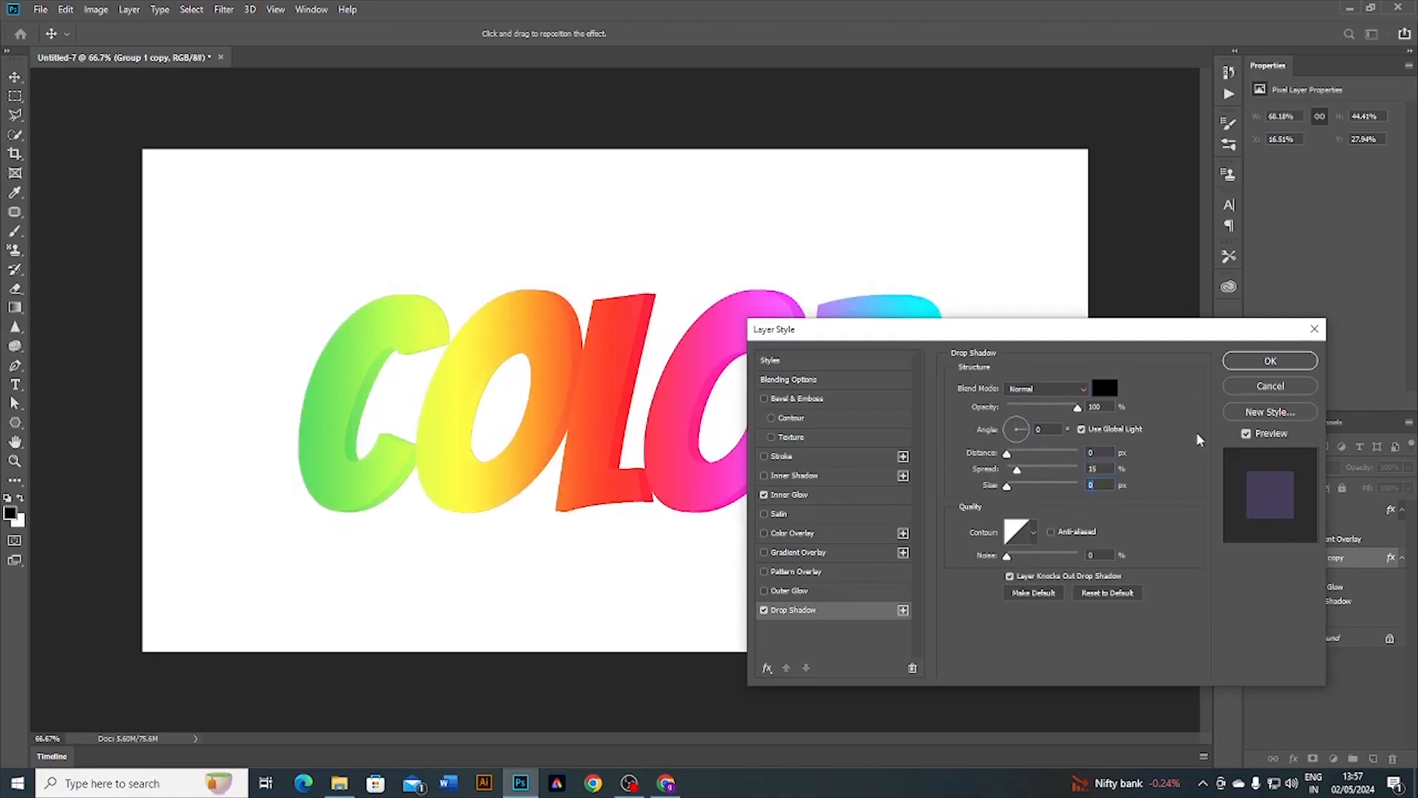
click(1241, 369)
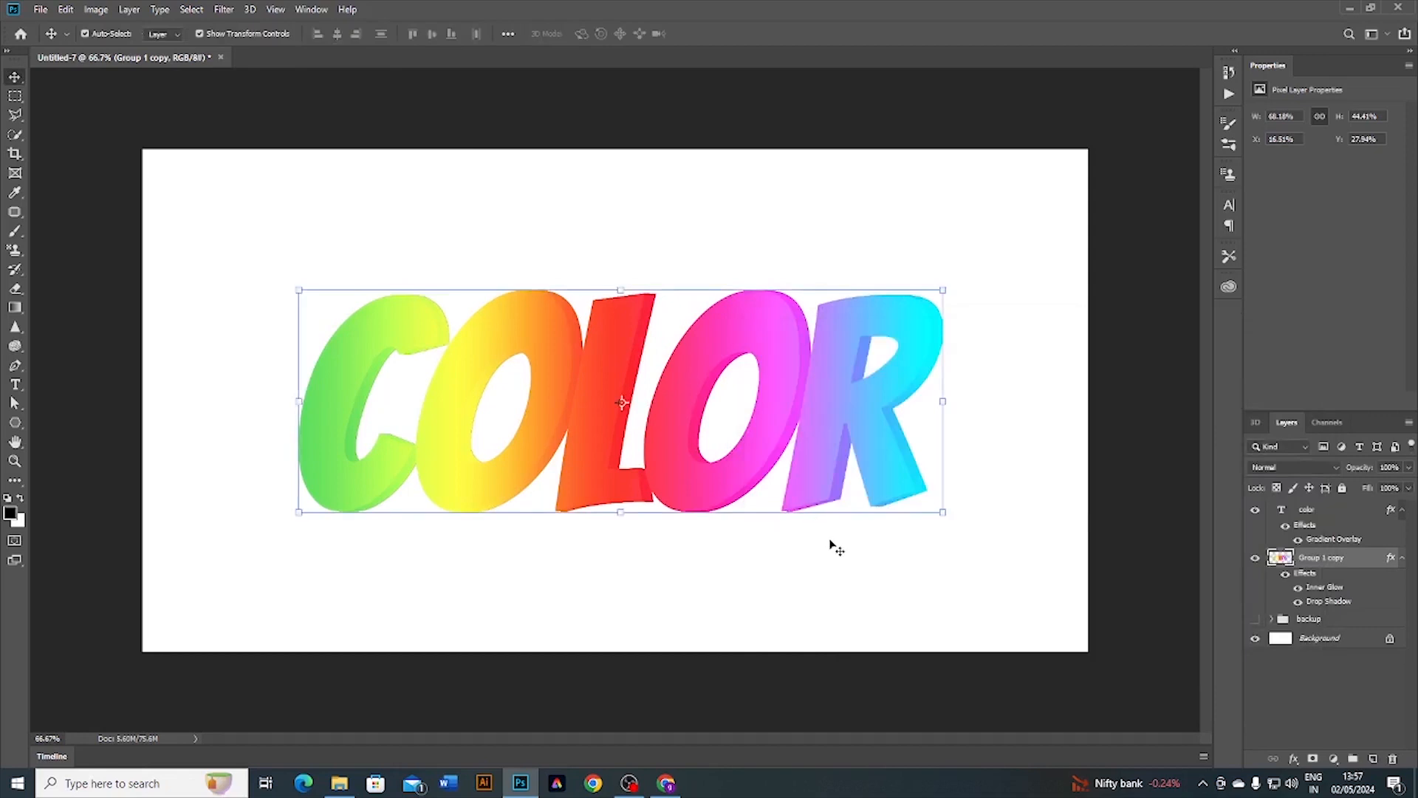
Step: Duplicate Group 1 copy and clear all layer styles from the new Group 1 copy 2
click(764, 526)
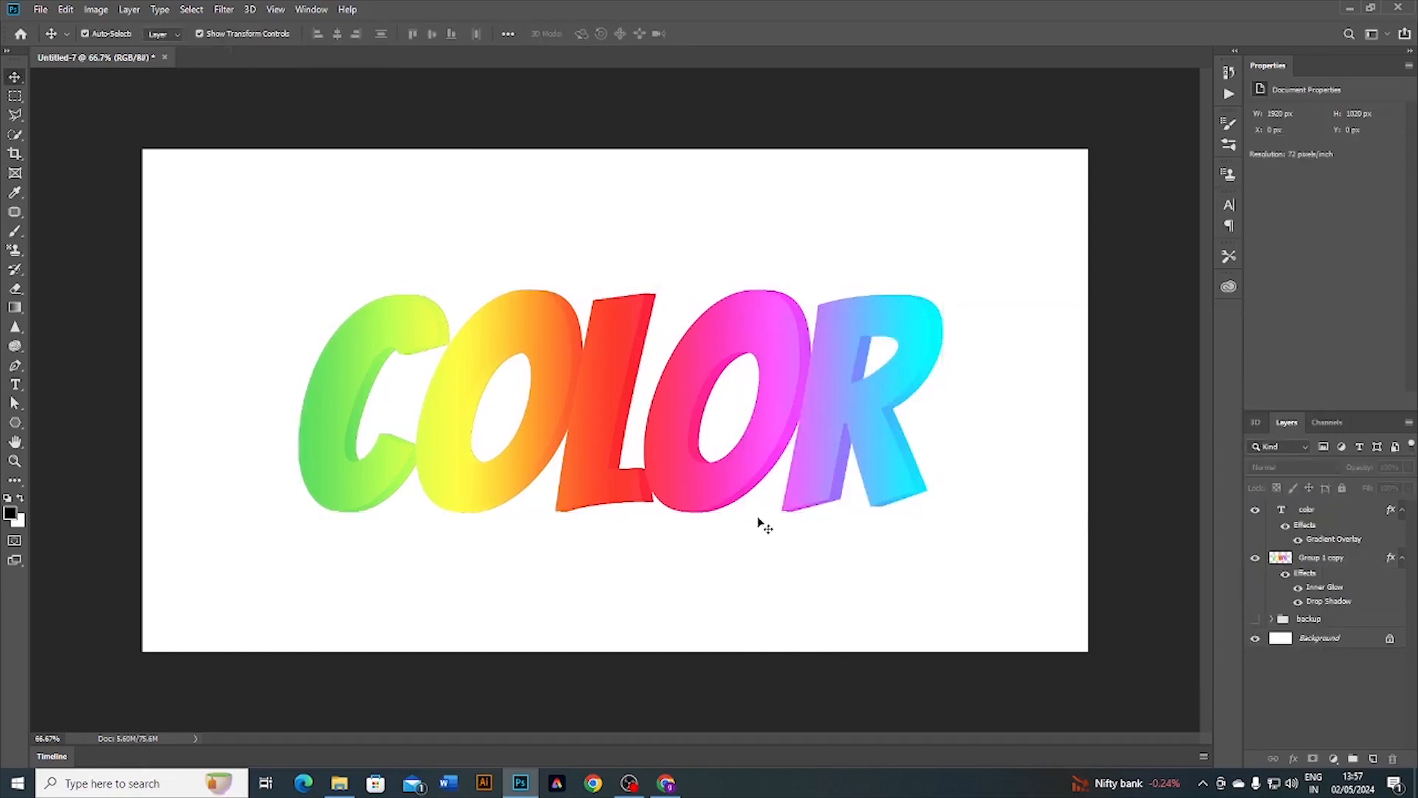
click(1319, 511)
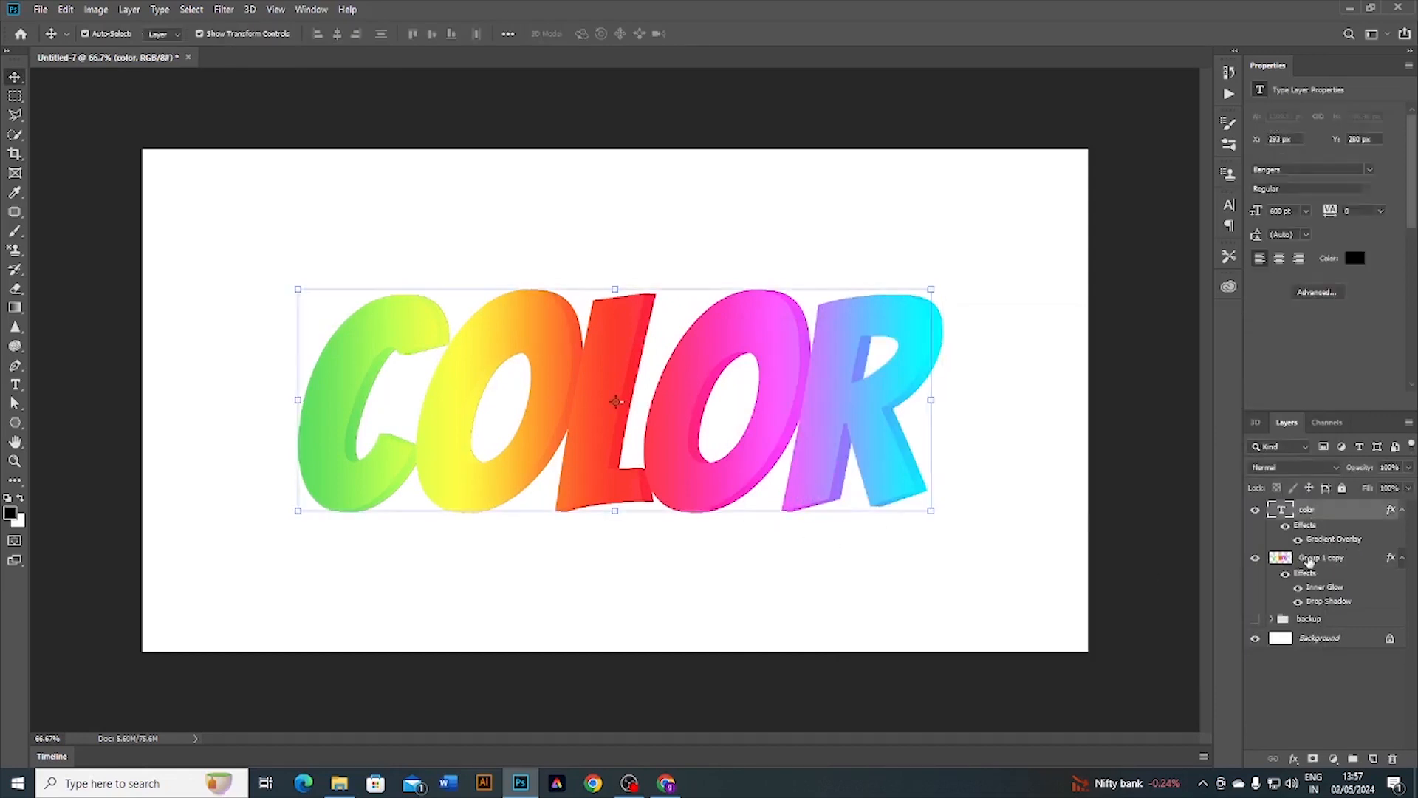
click(1309, 560)
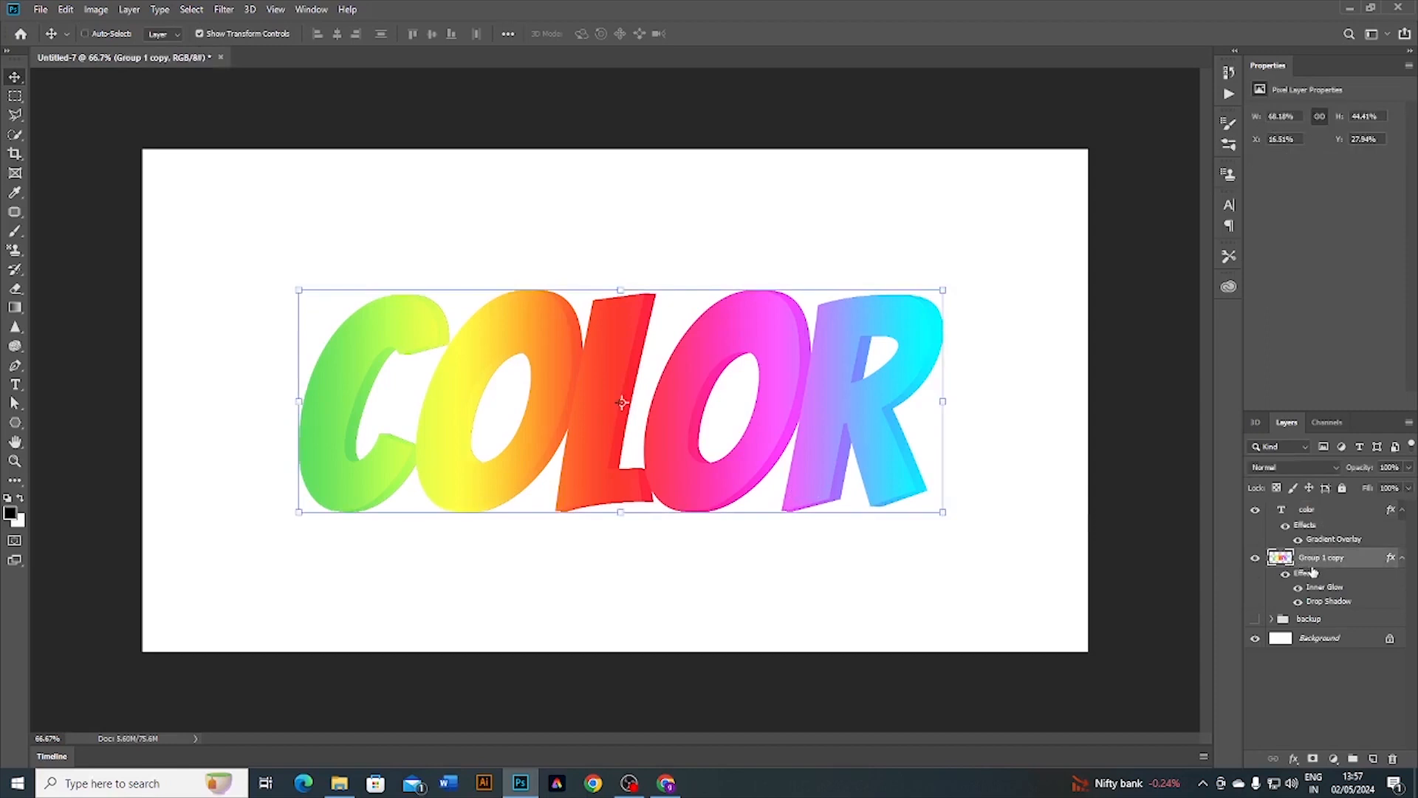
key(ctrl+j)
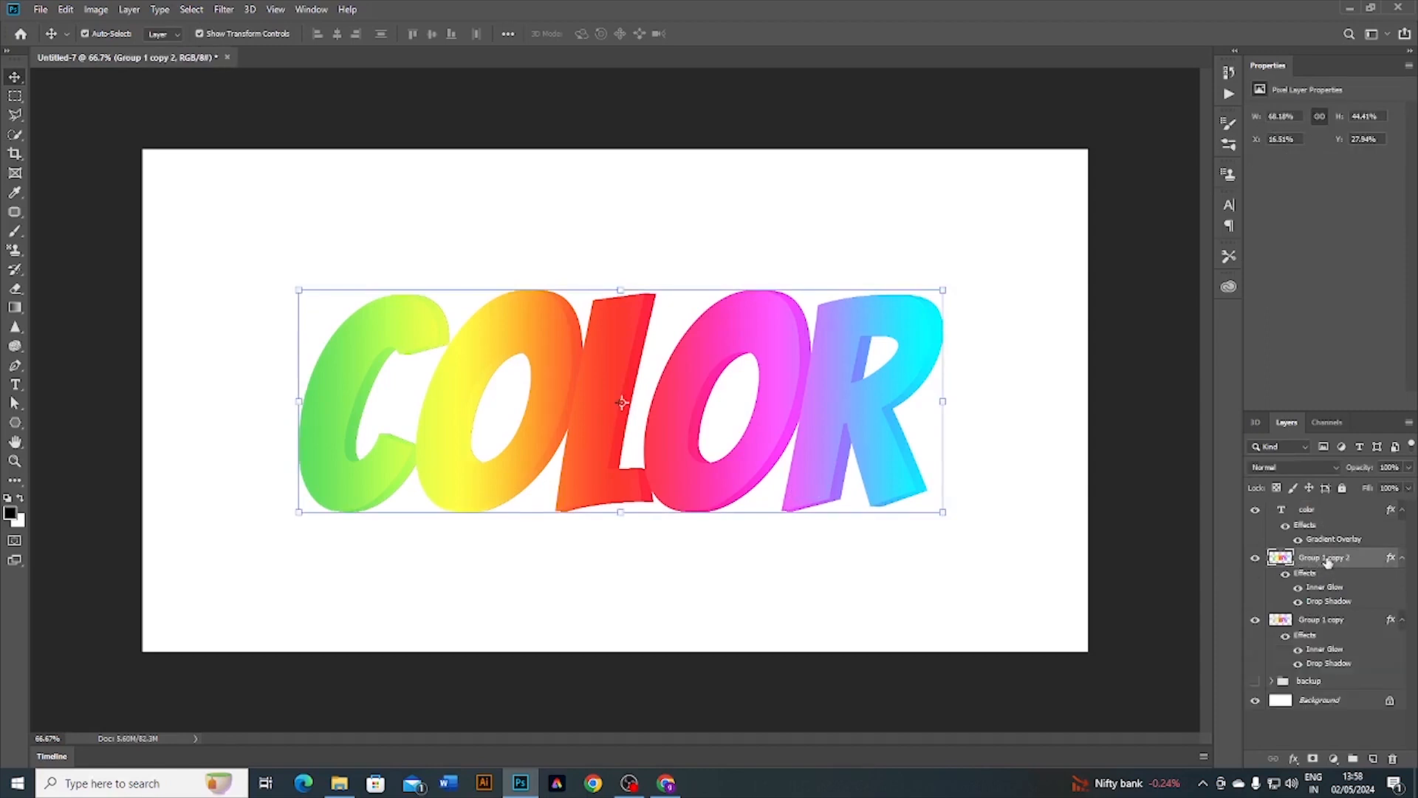
right_click(1328, 560)
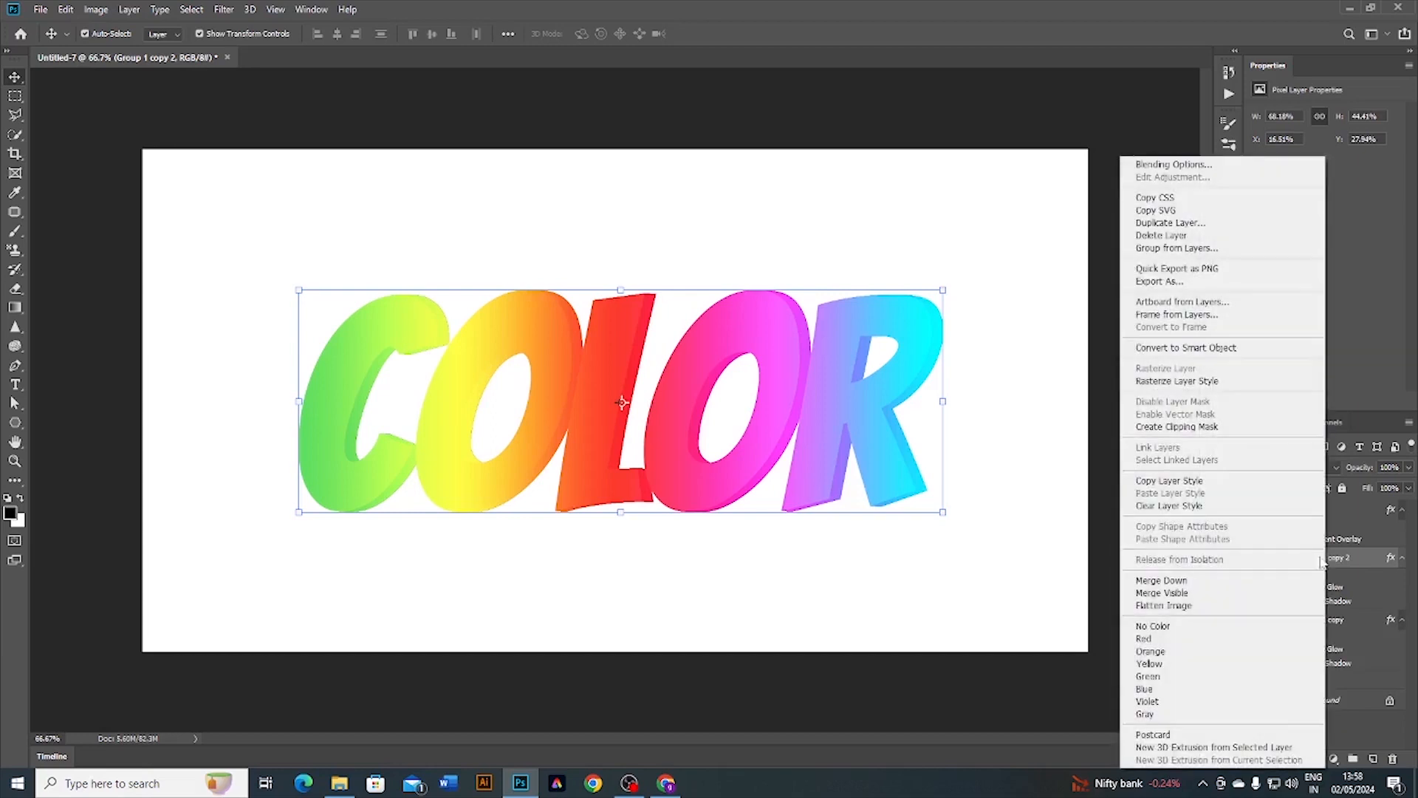
click(1191, 507)
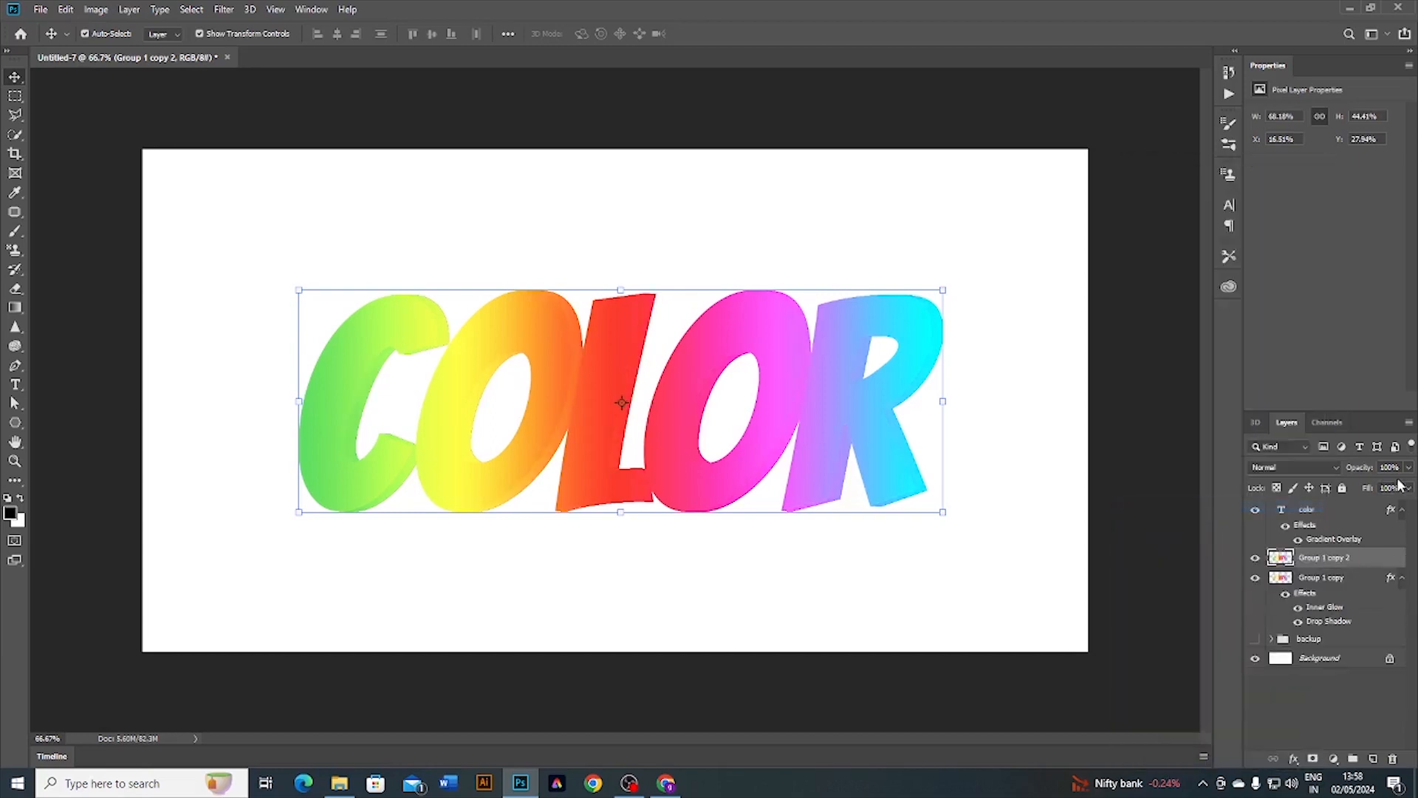
Step: Set Group 1 copy 2's opacity to 0% and bring up its layer effects list
click(1408, 469)
drag(1407, 485, 1333, 496)
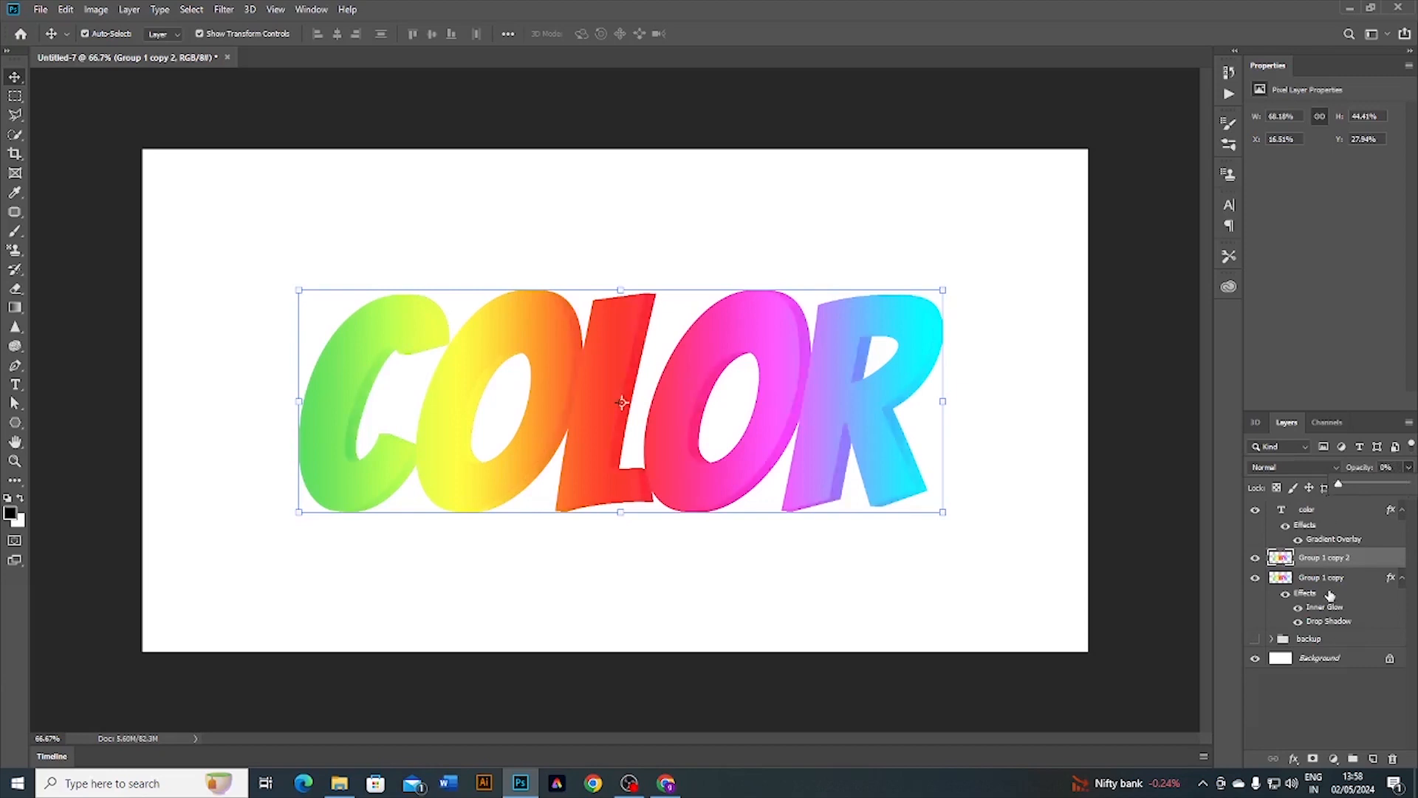
click(1308, 677)
click(1329, 558)
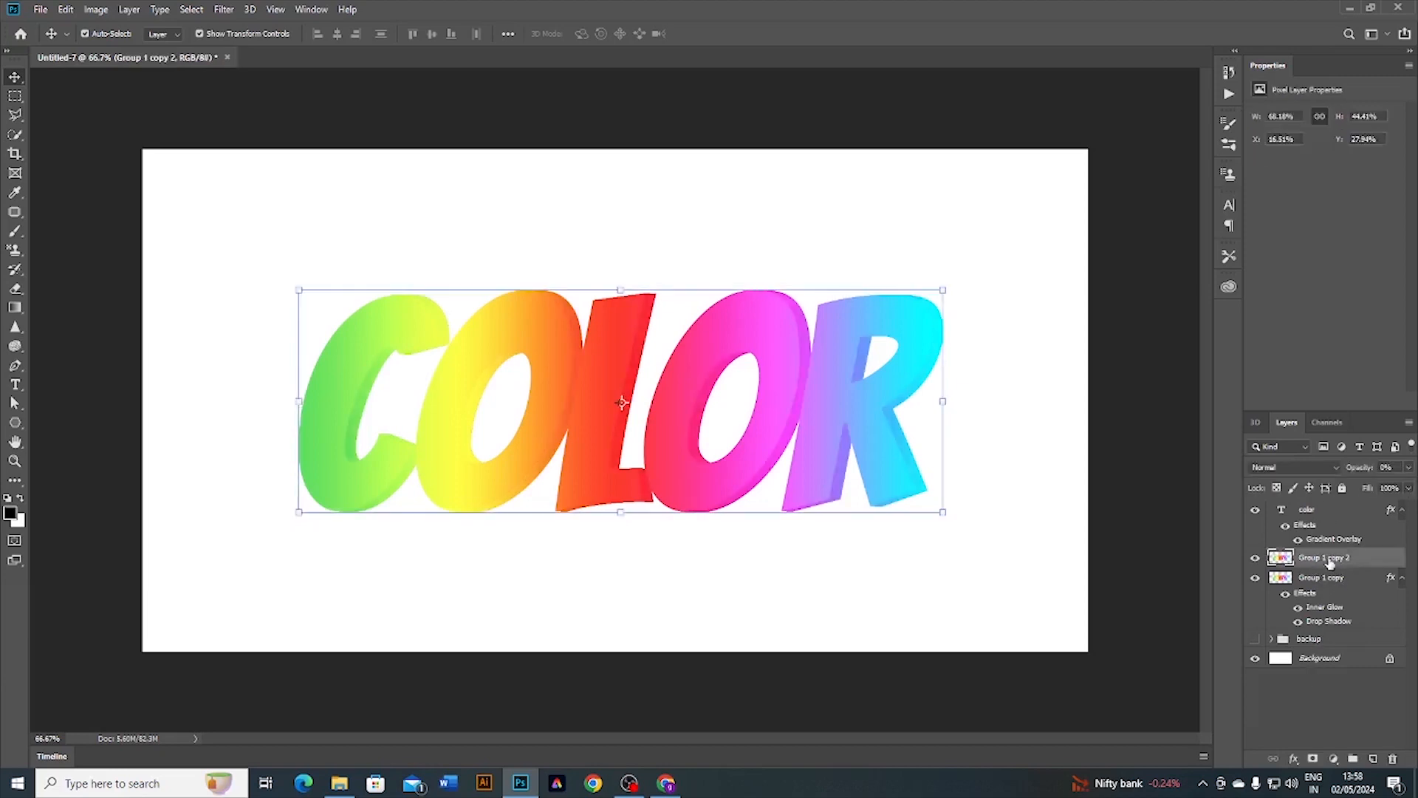
click(1295, 760)
click(1296, 760)
click(1296, 760)
Step: Give Group 1 copy 2's Inner Glow Overlay blend mode, 100% opacity and Edge source
key(Escape)
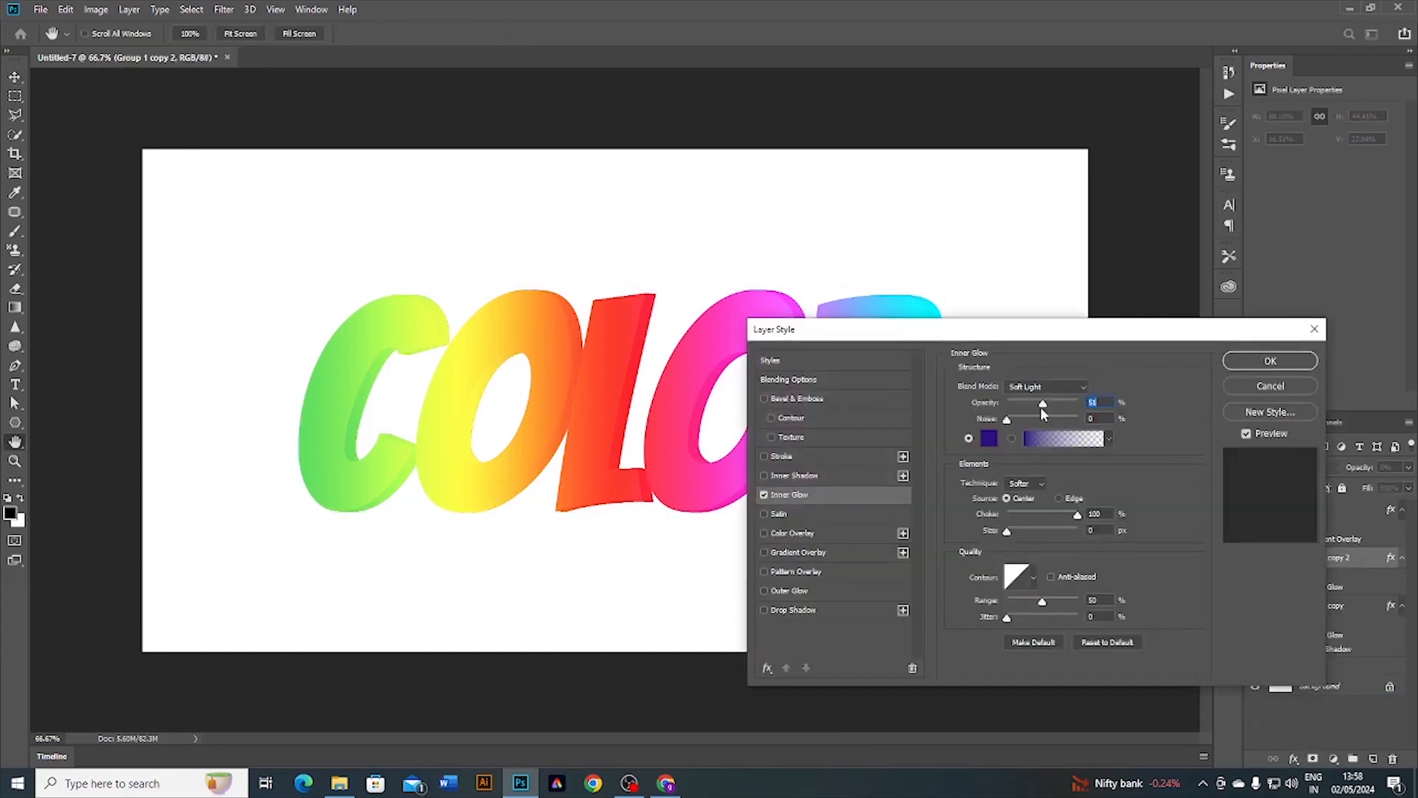
click(1055, 386)
click(1053, 565)
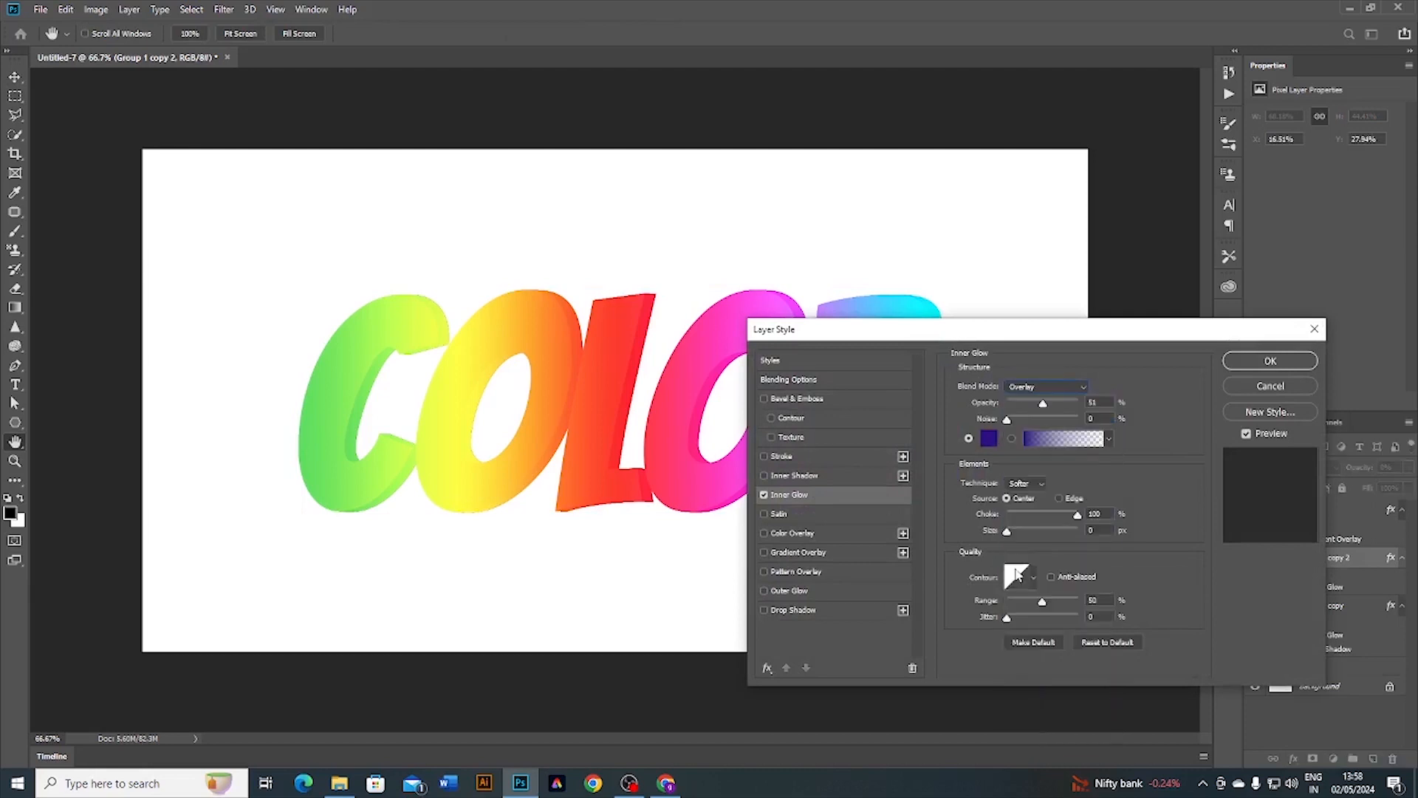
drag(1042, 407, 1091, 422)
click(1063, 498)
Step: Apply the inner glow settings and select the backup group
click(1261, 361)
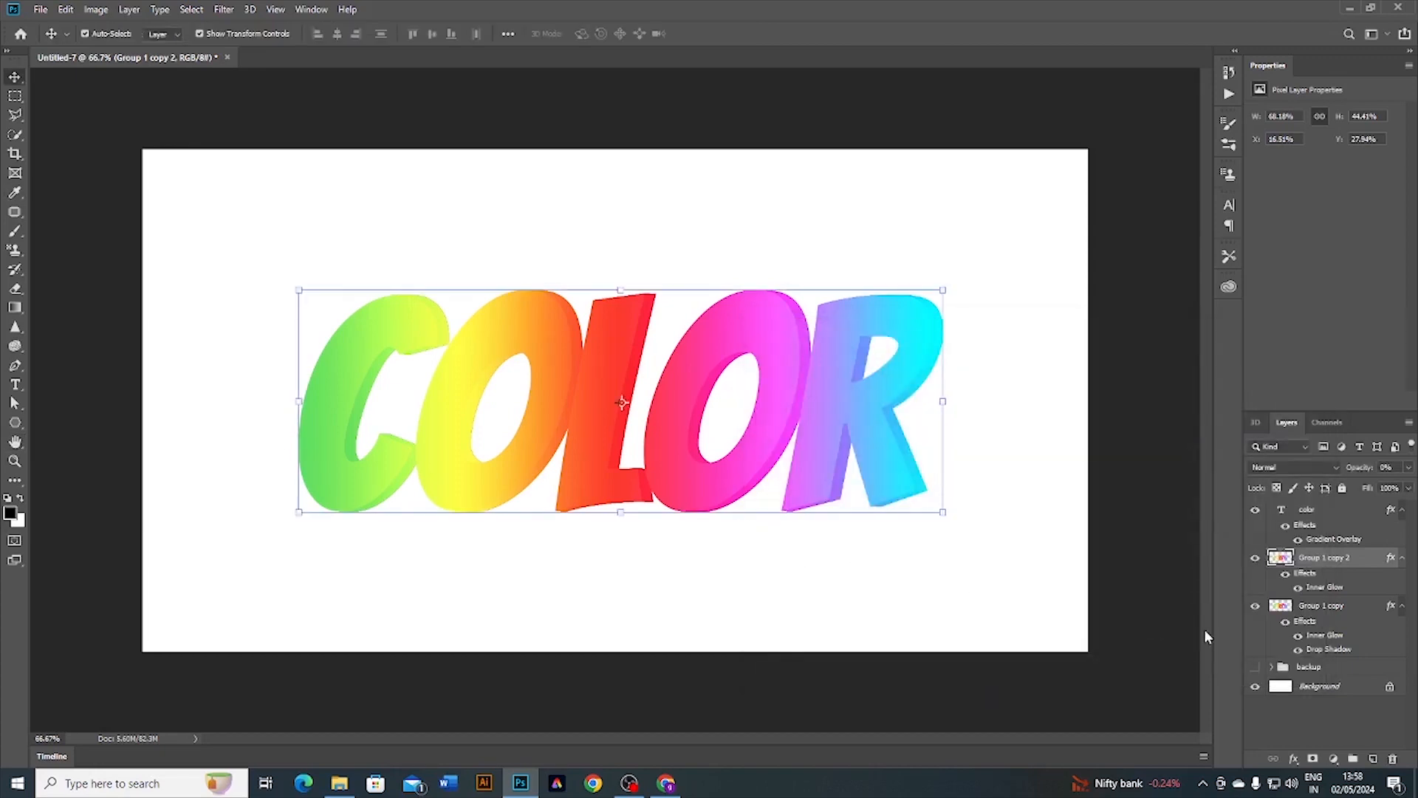
click(1323, 606)
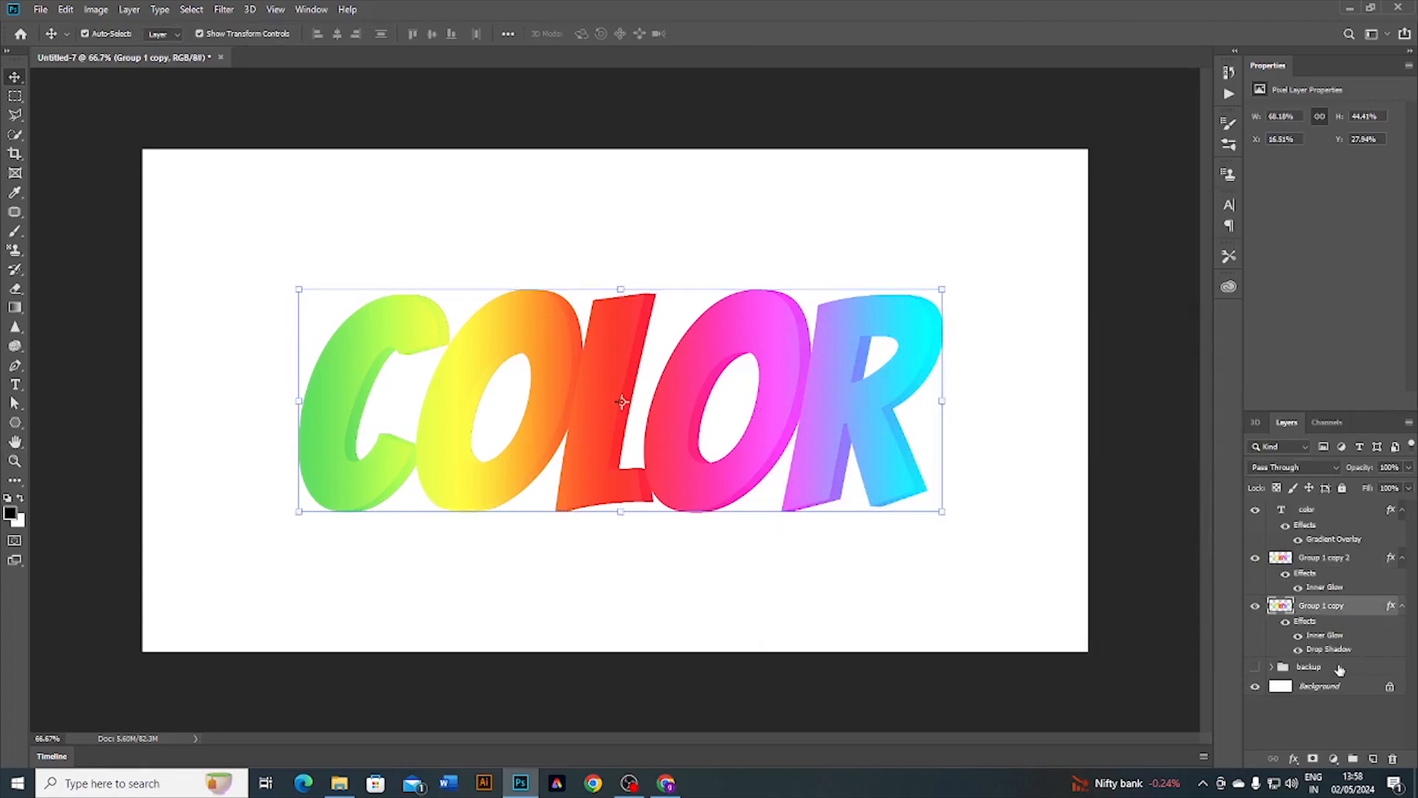
click(1339, 668)
Step: Add a Solid Color fill layer in dark navy #17172d above the backup group
click(1332, 760)
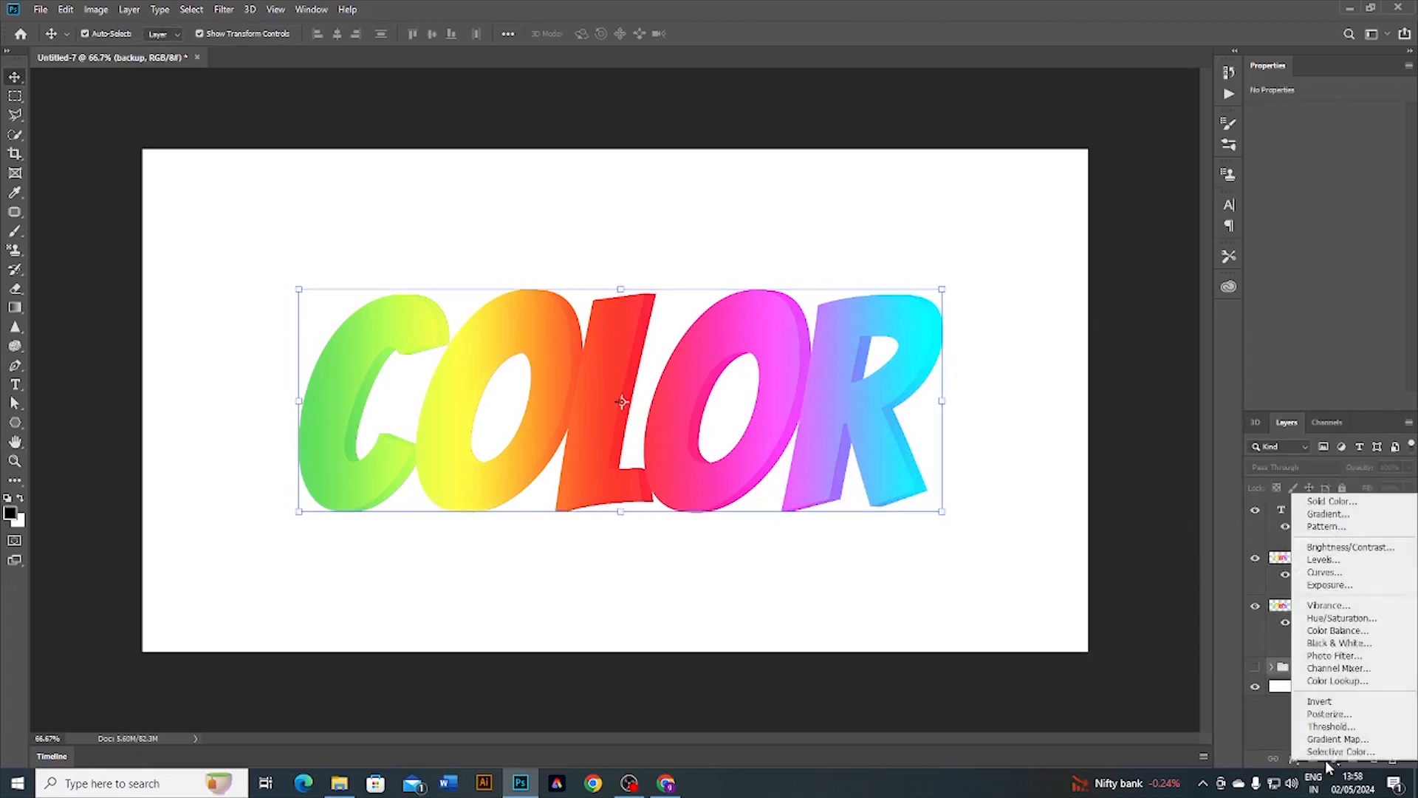
click(1331, 501)
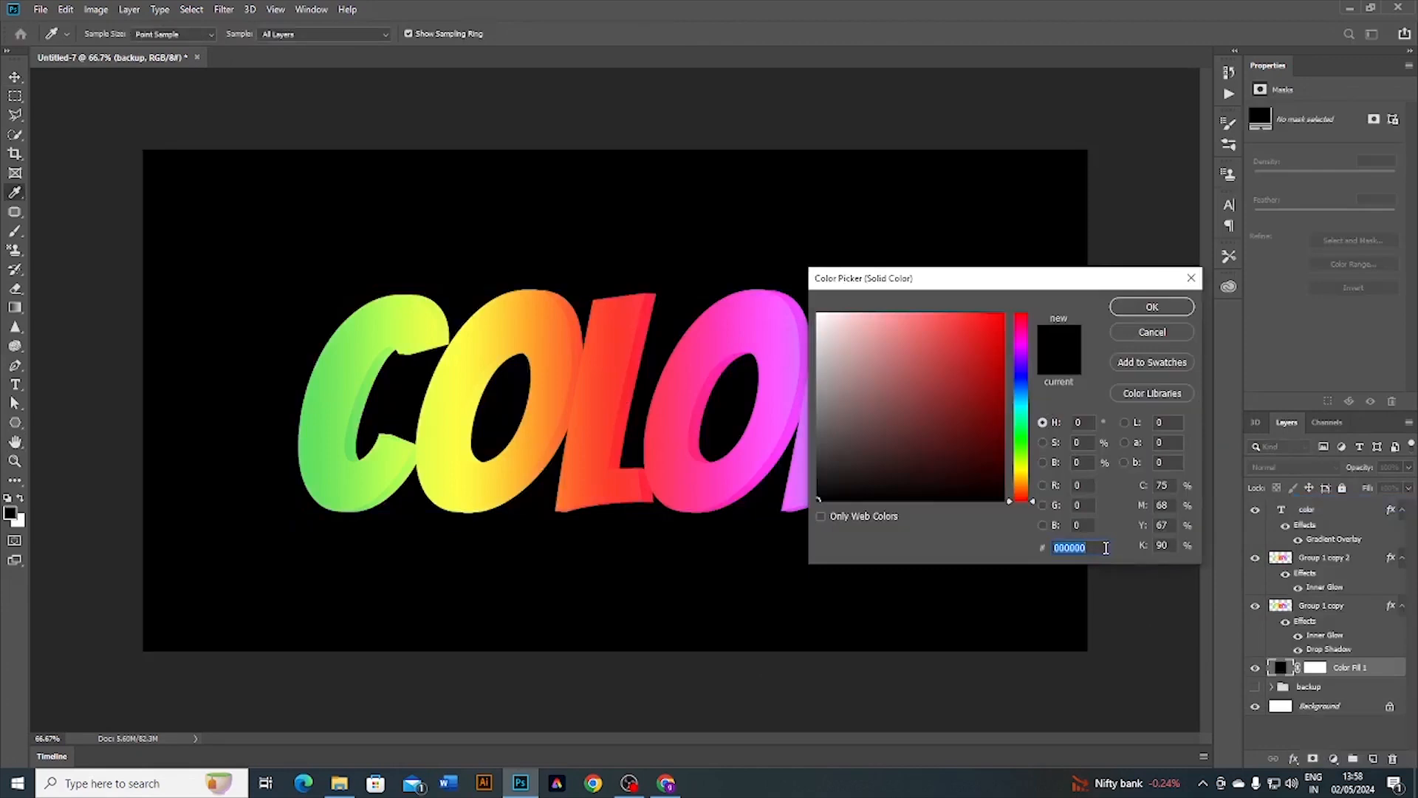
text(171)
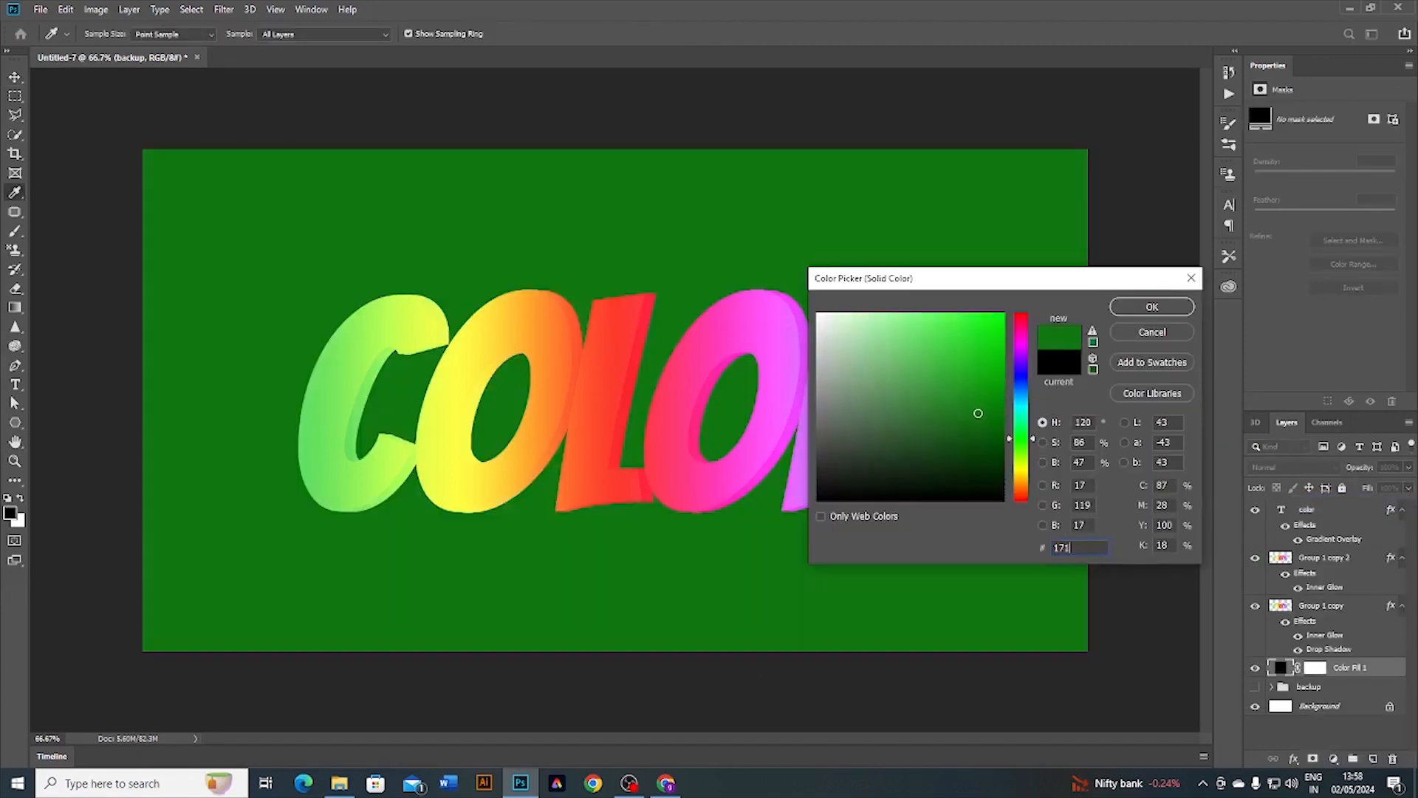
text(72d)
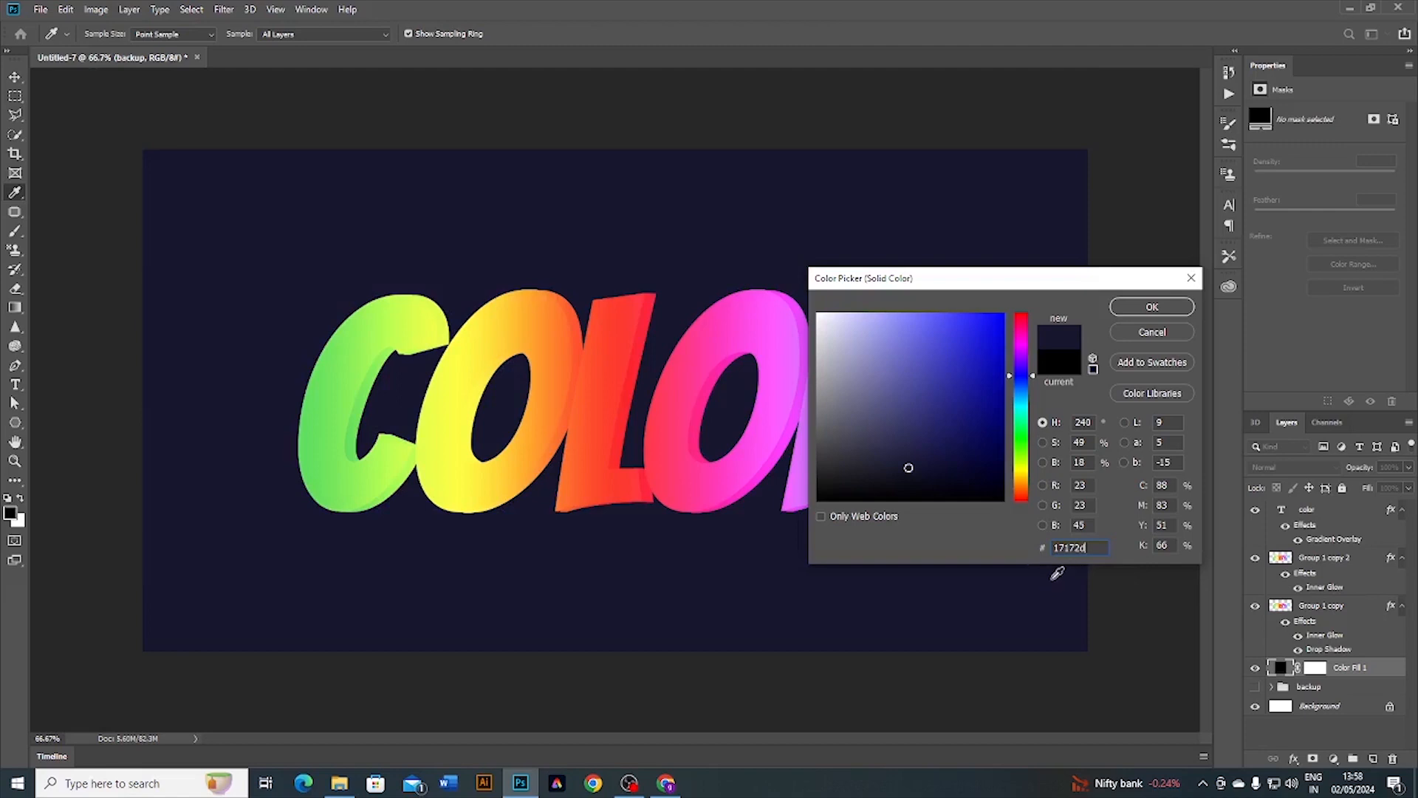
click(1153, 308)
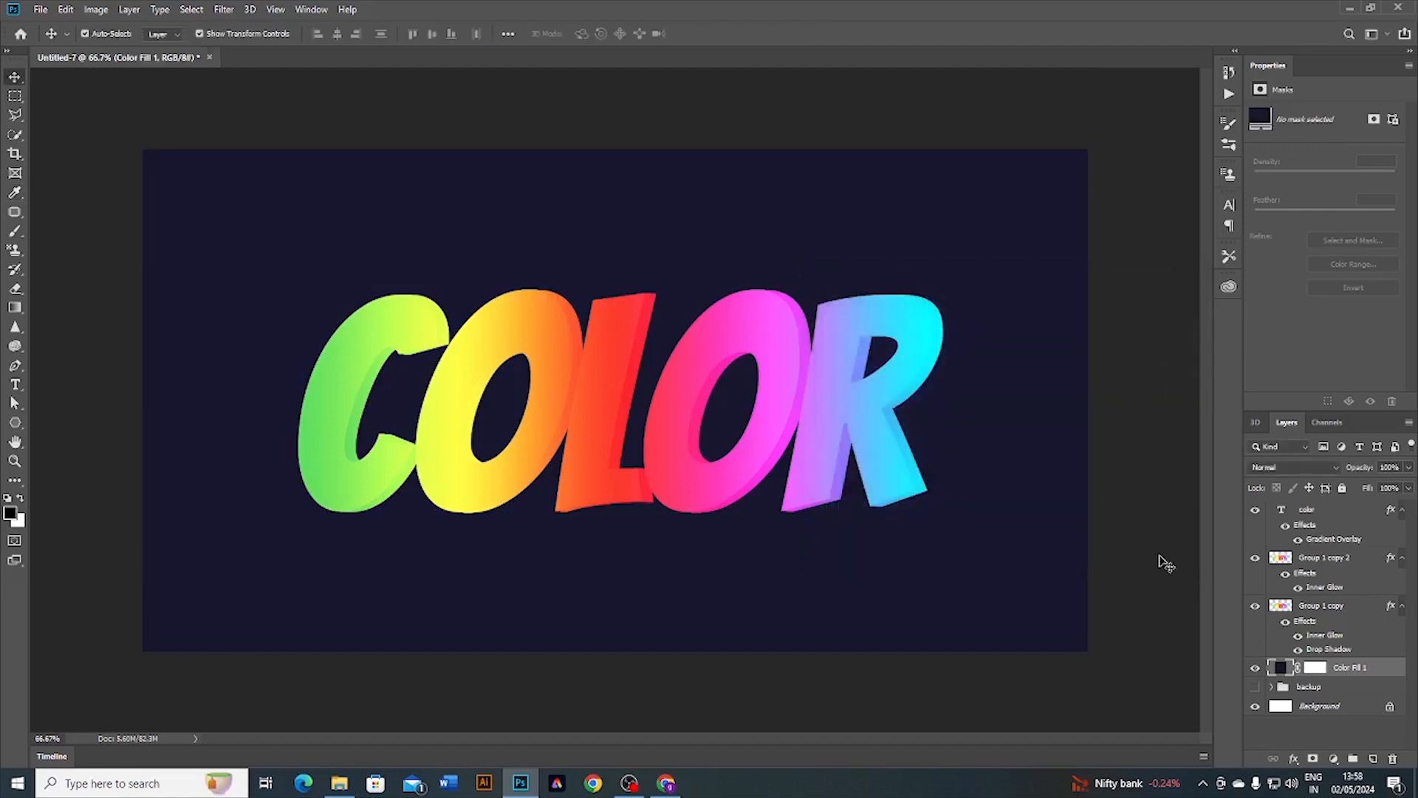
click(1159, 558)
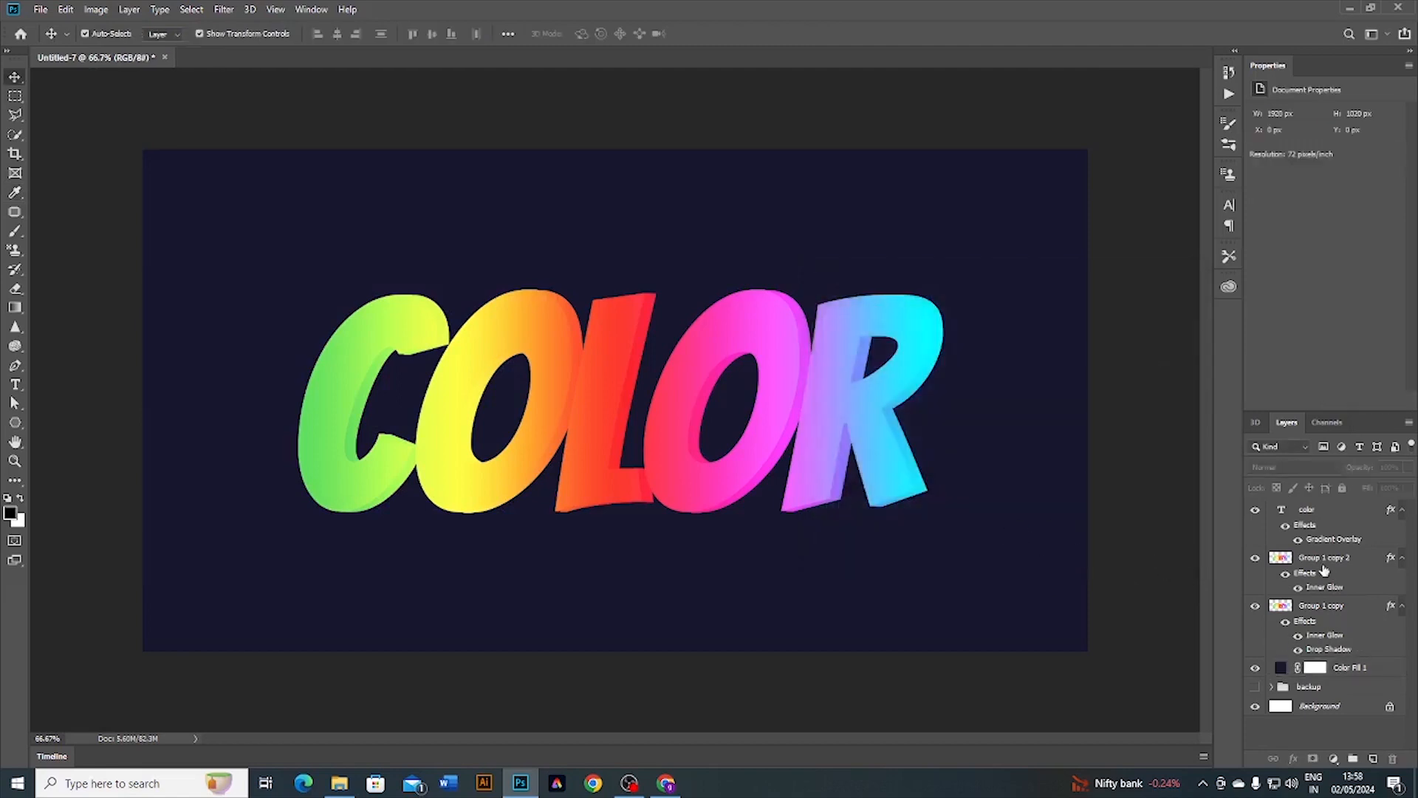
Step: Select Group 1 copy 2 and load the COLOR letter outlines as a selection
click(1293, 562)
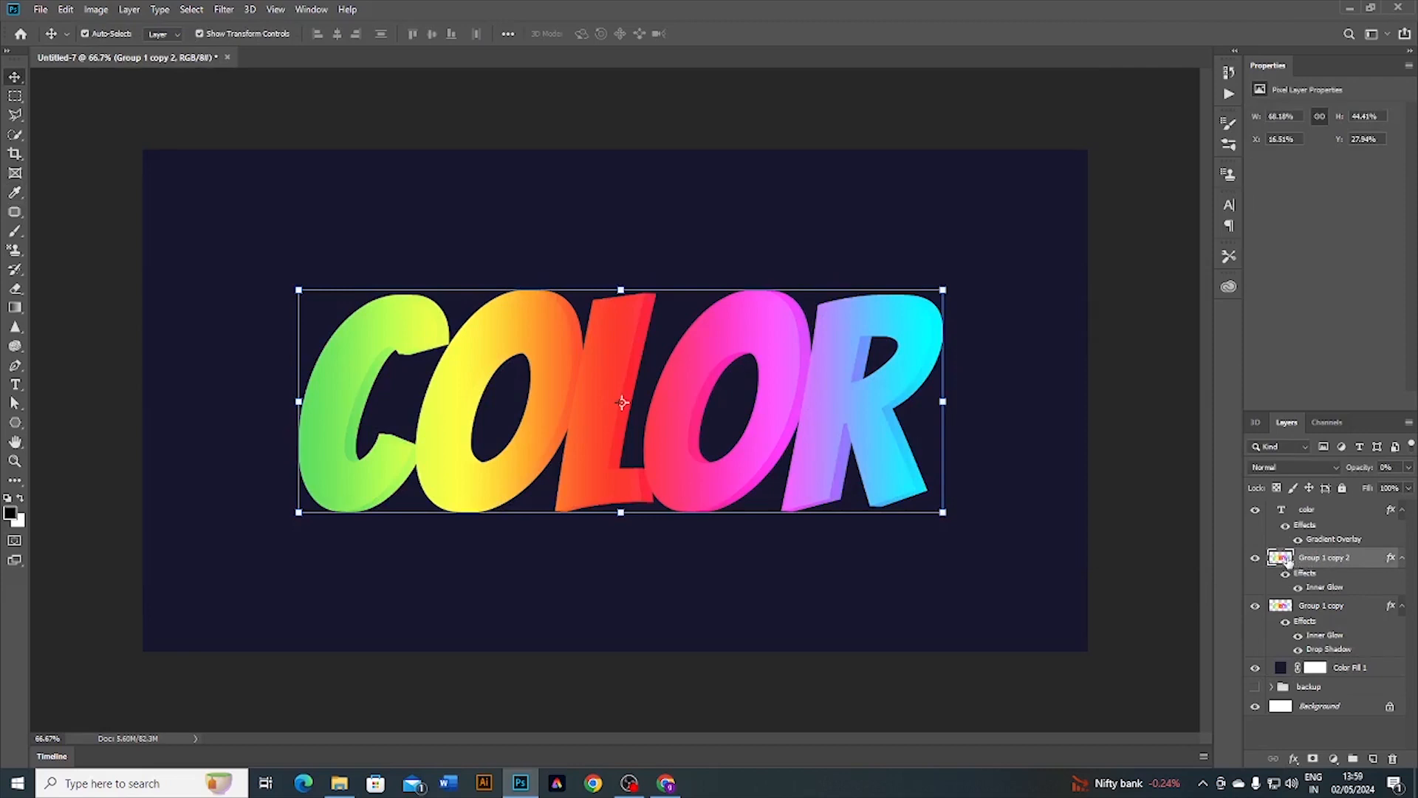
double_click(1283, 560)
click(1309, 364)
ctrl+click(1283, 560)
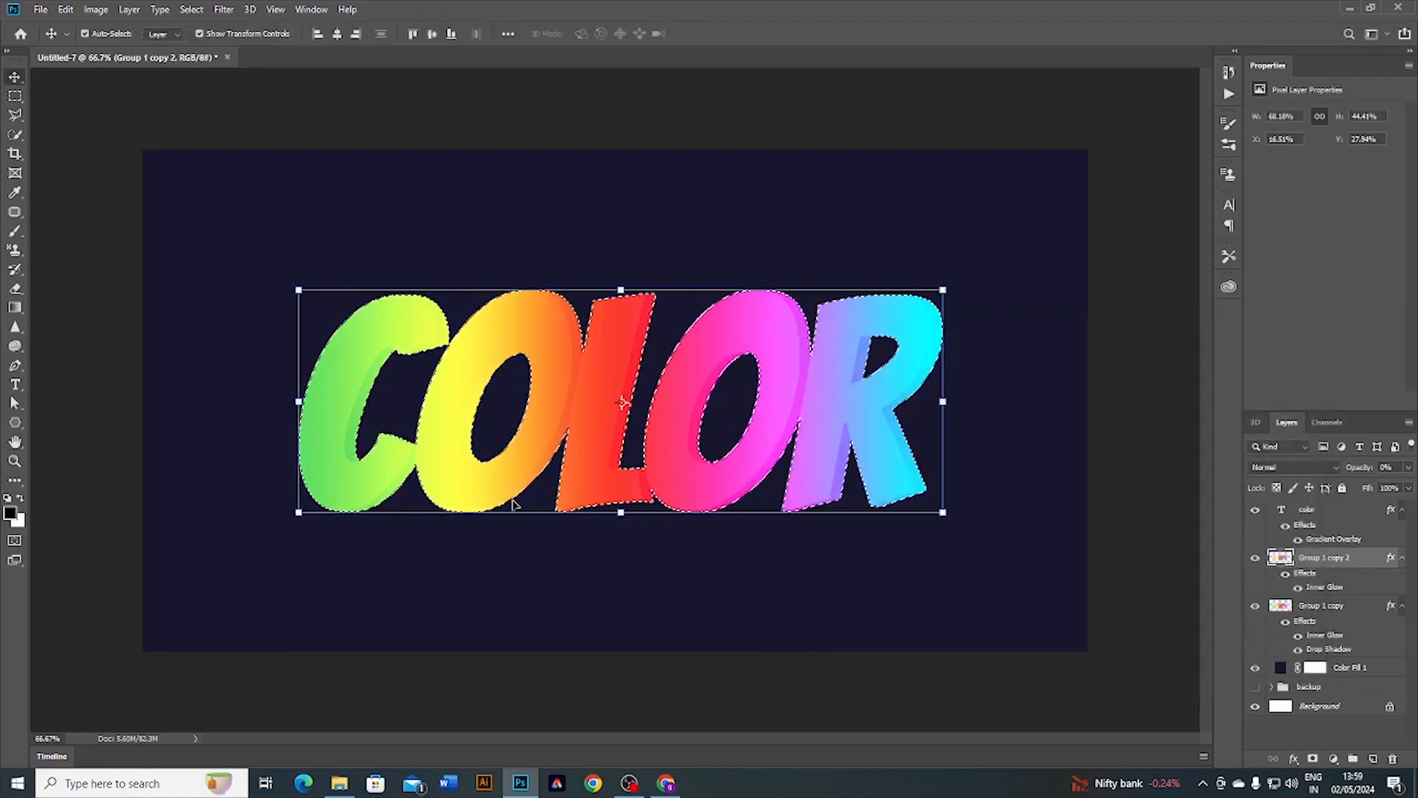
Step: Expand the letter selection by 100 pixels and select the Color Fill 1 layer
click(191, 8)
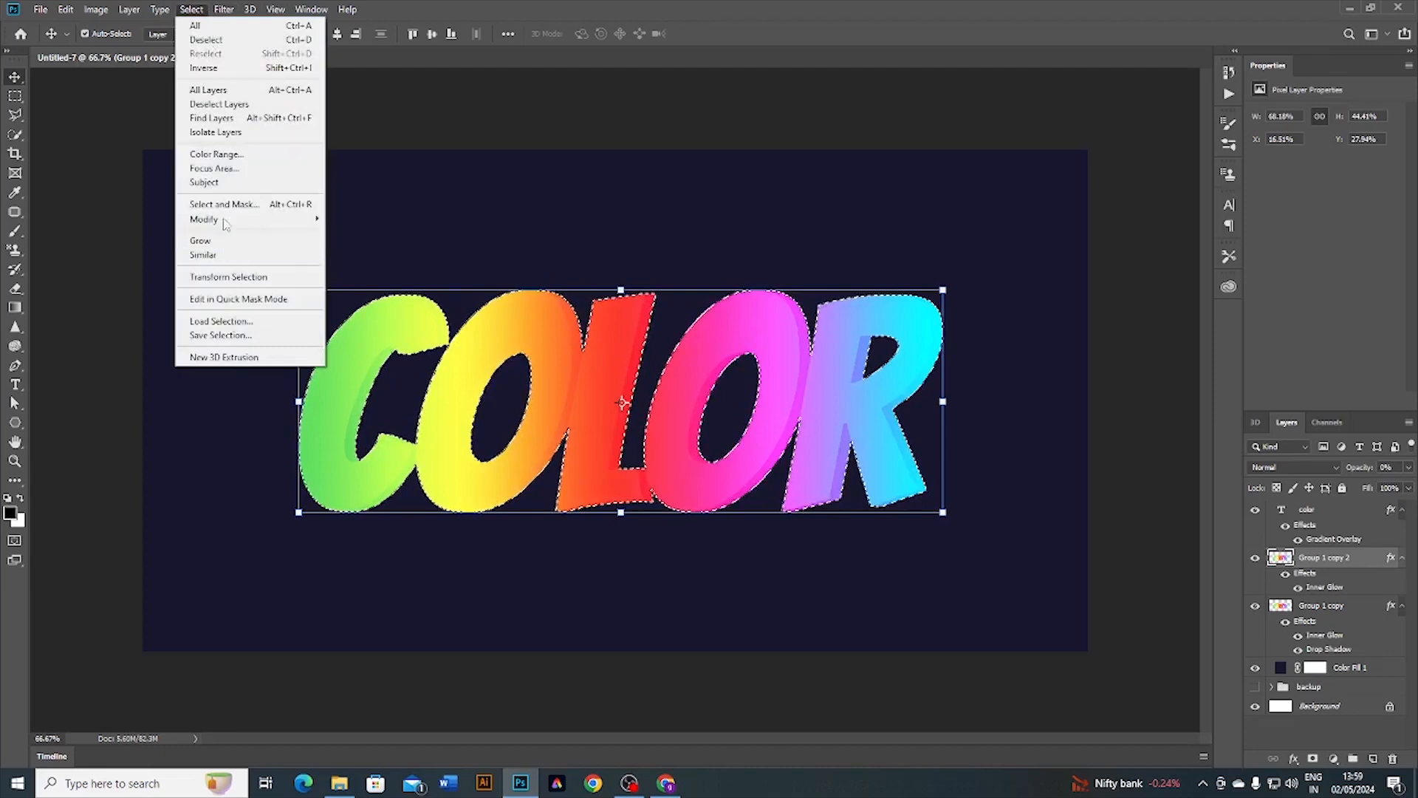
mouse_move(224, 219)
click(353, 252)
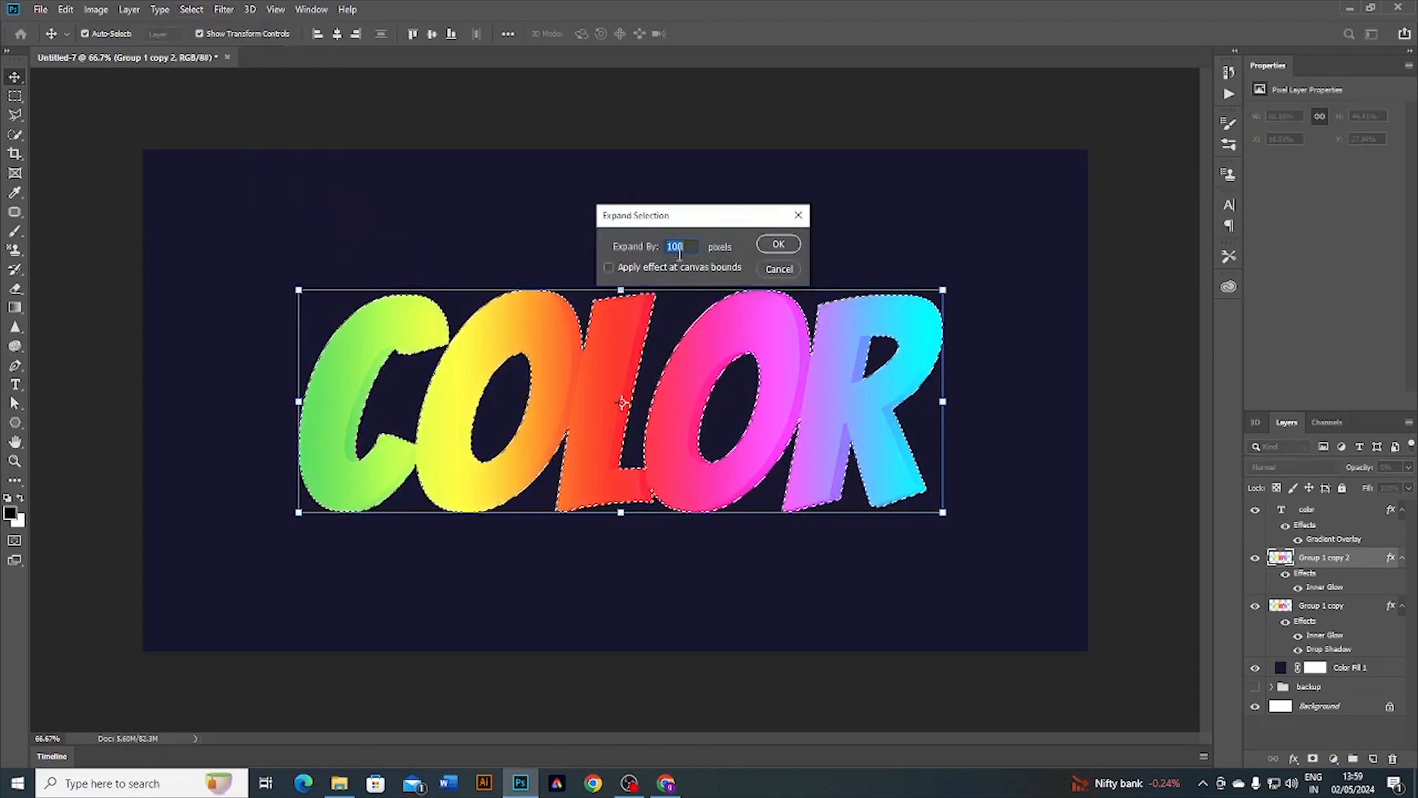
click(779, 244)
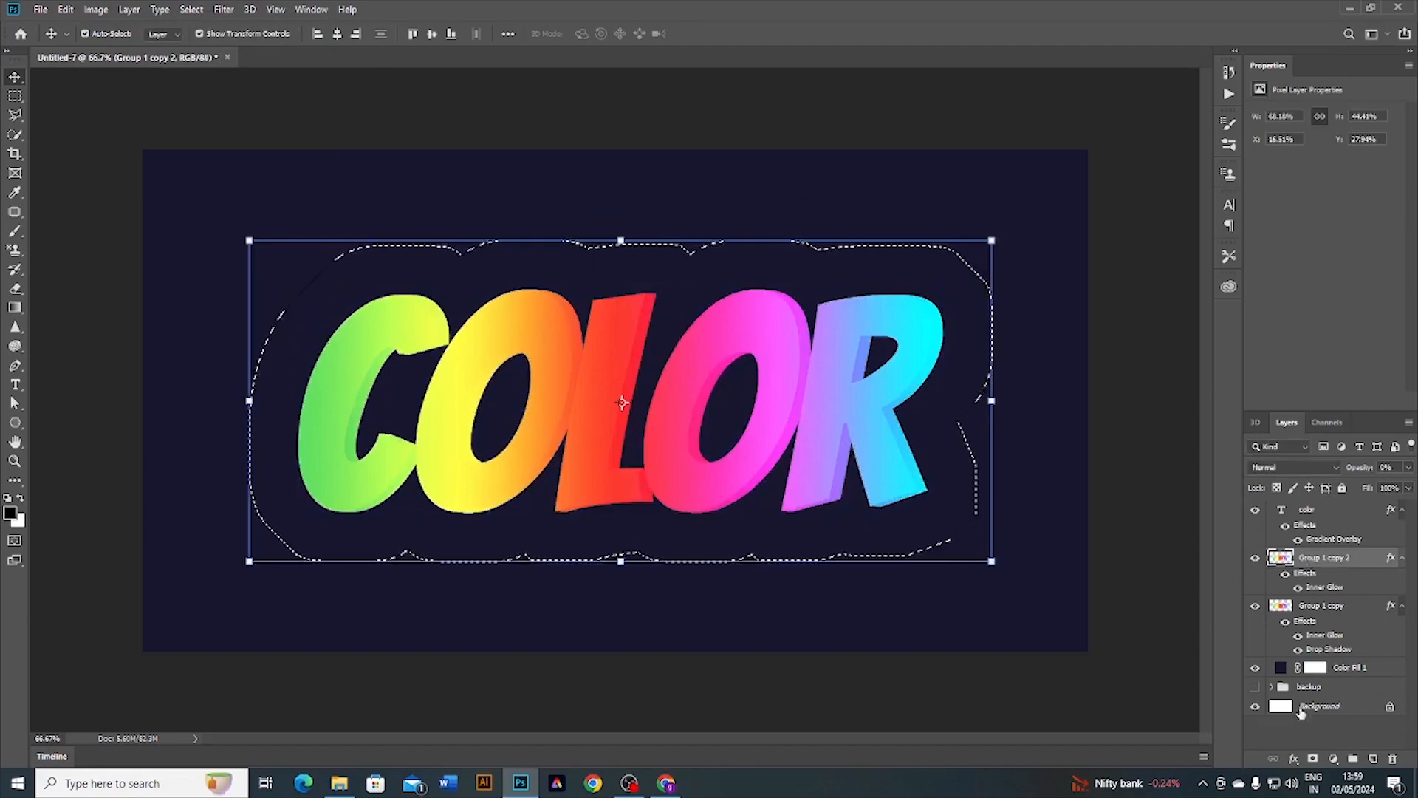
click(1337, 668)
click(1333, 759)
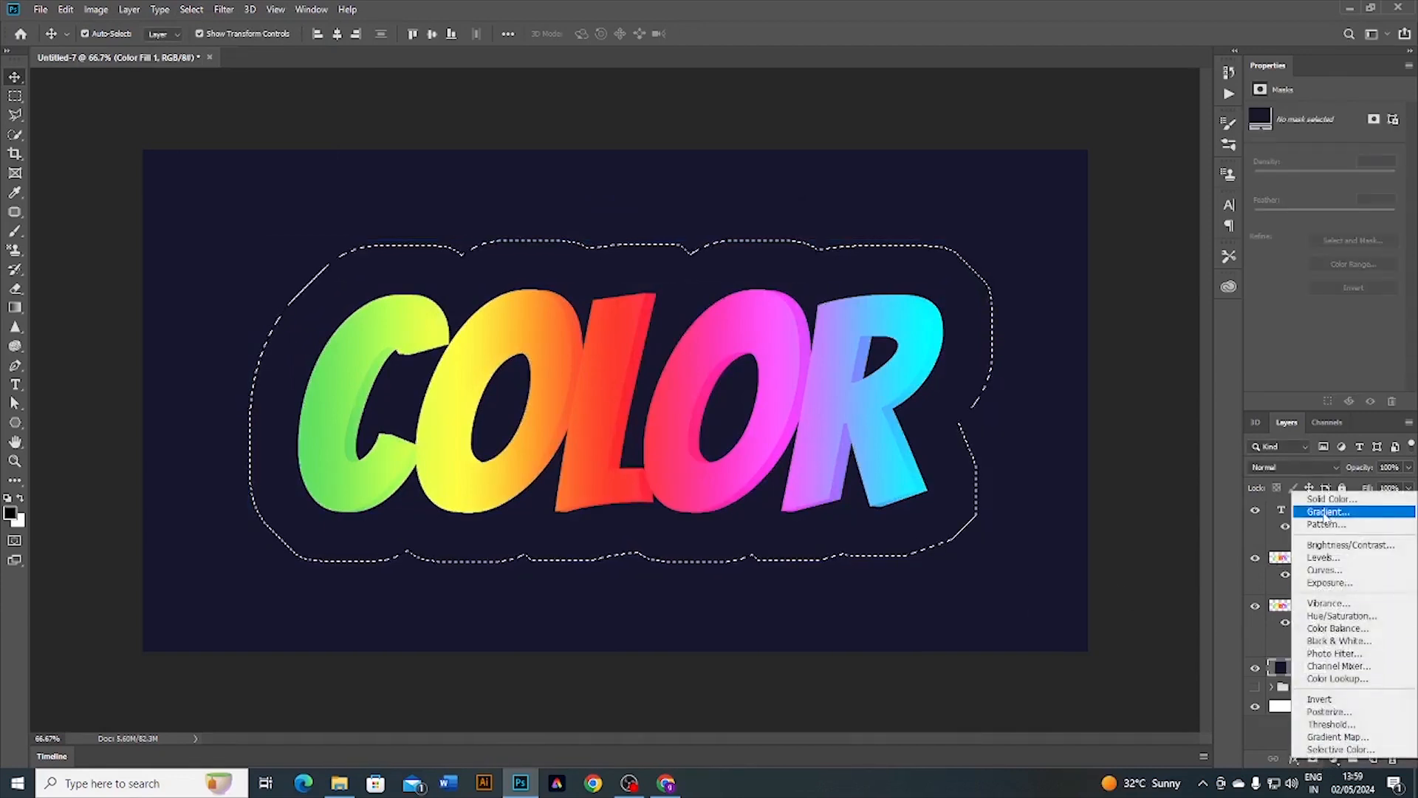
Step: Fill the selection with a rainbow preset Gradient Fill layer at a 0° angle
click(1328, 511)
click(1019, 227)
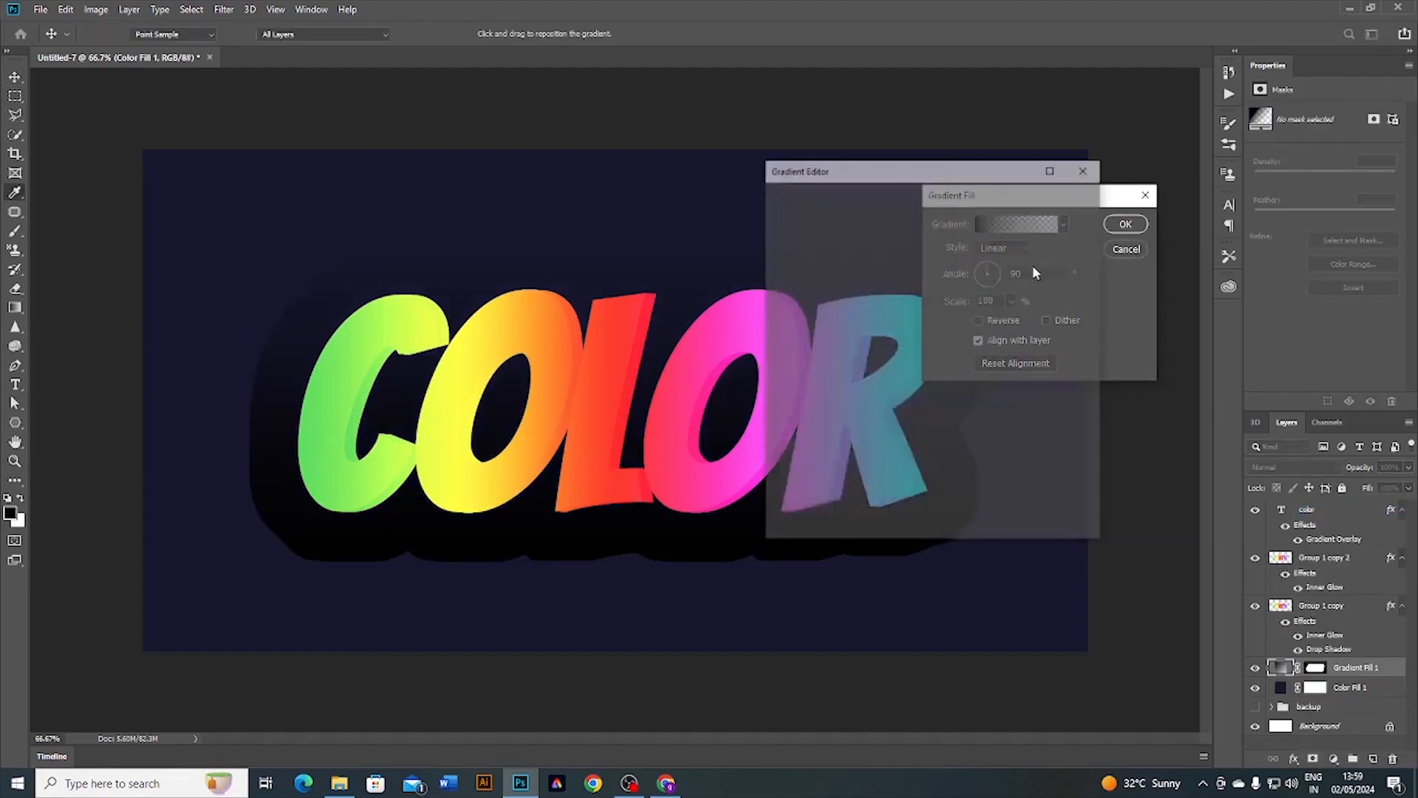
click(982, 245)
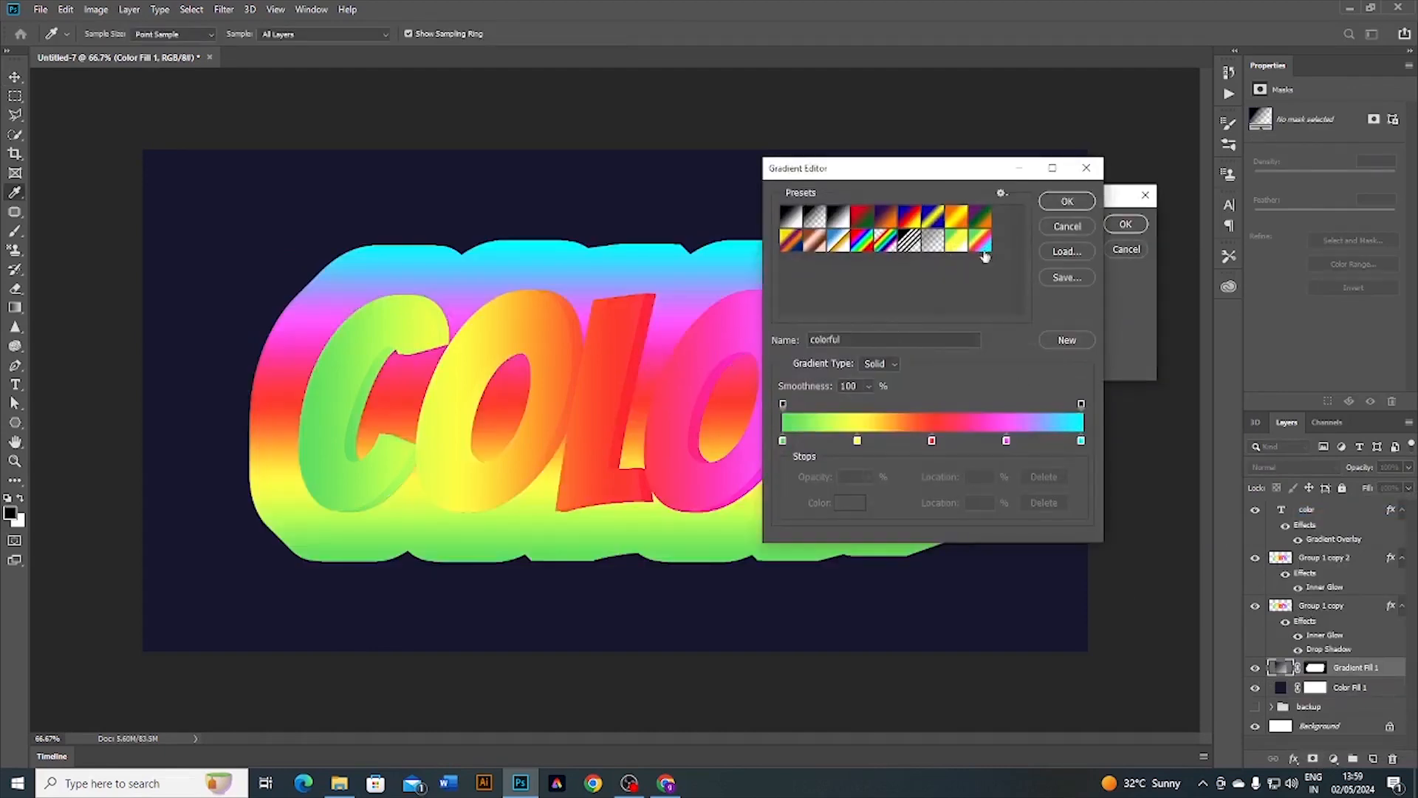
click(1064, 203)
double_click(1014, 273)
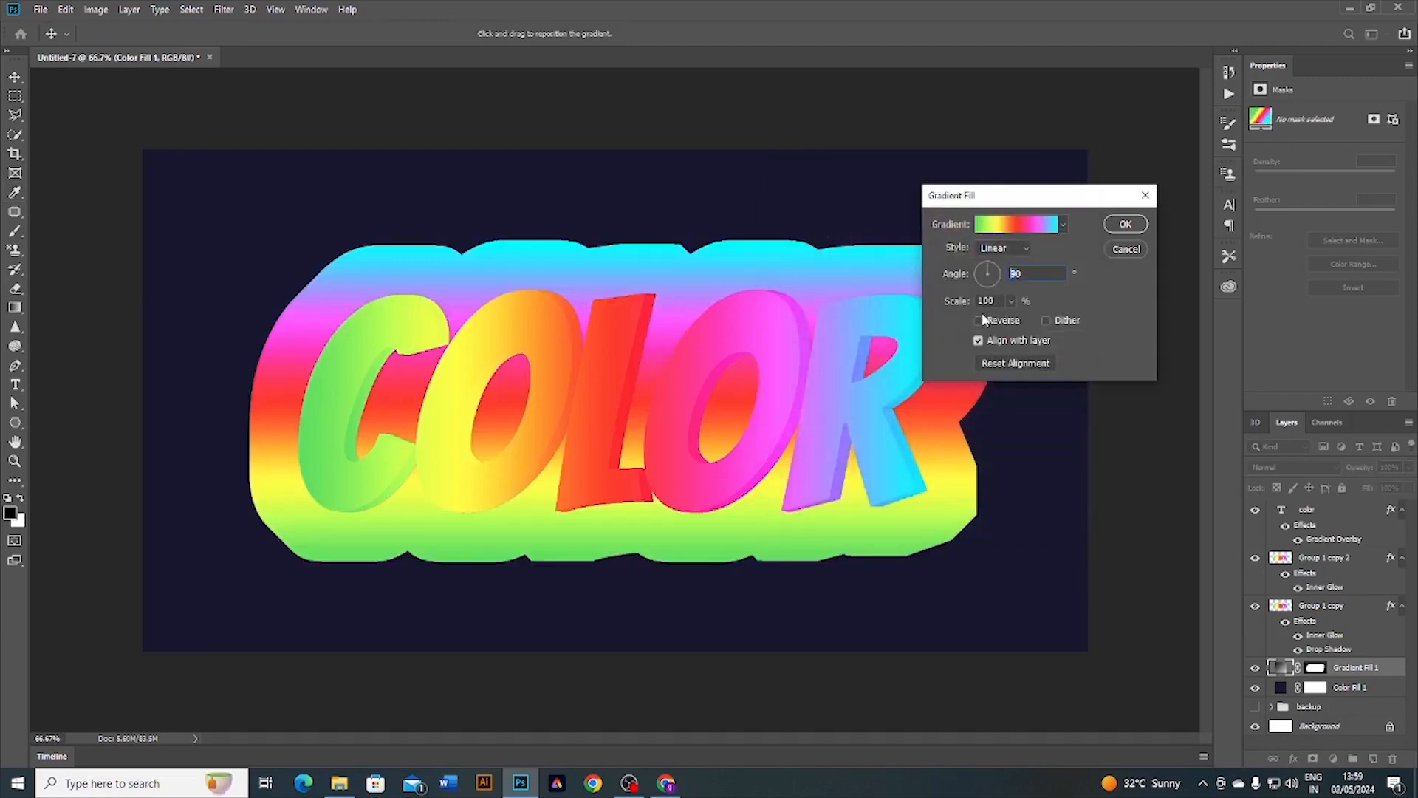
text(0)
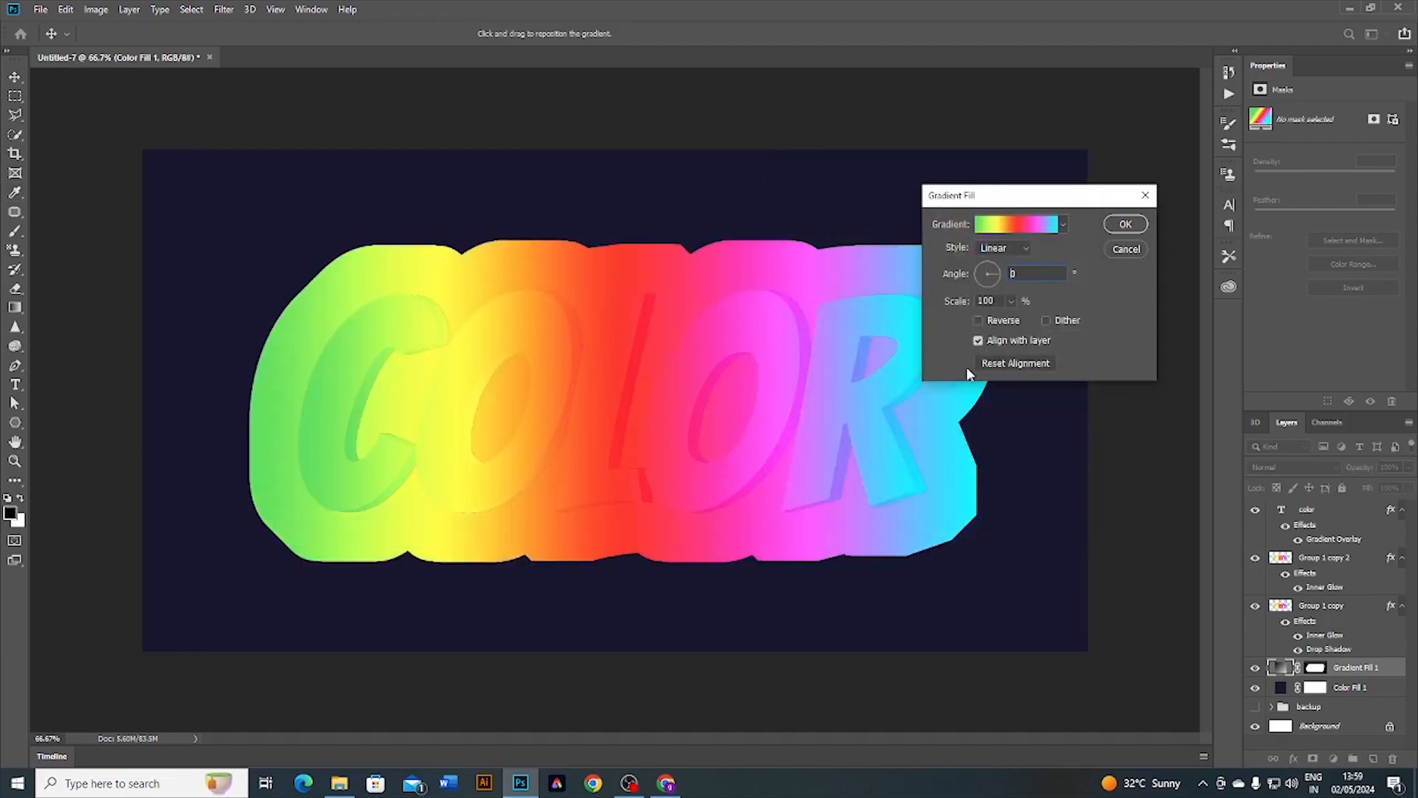
click(1125, 225)
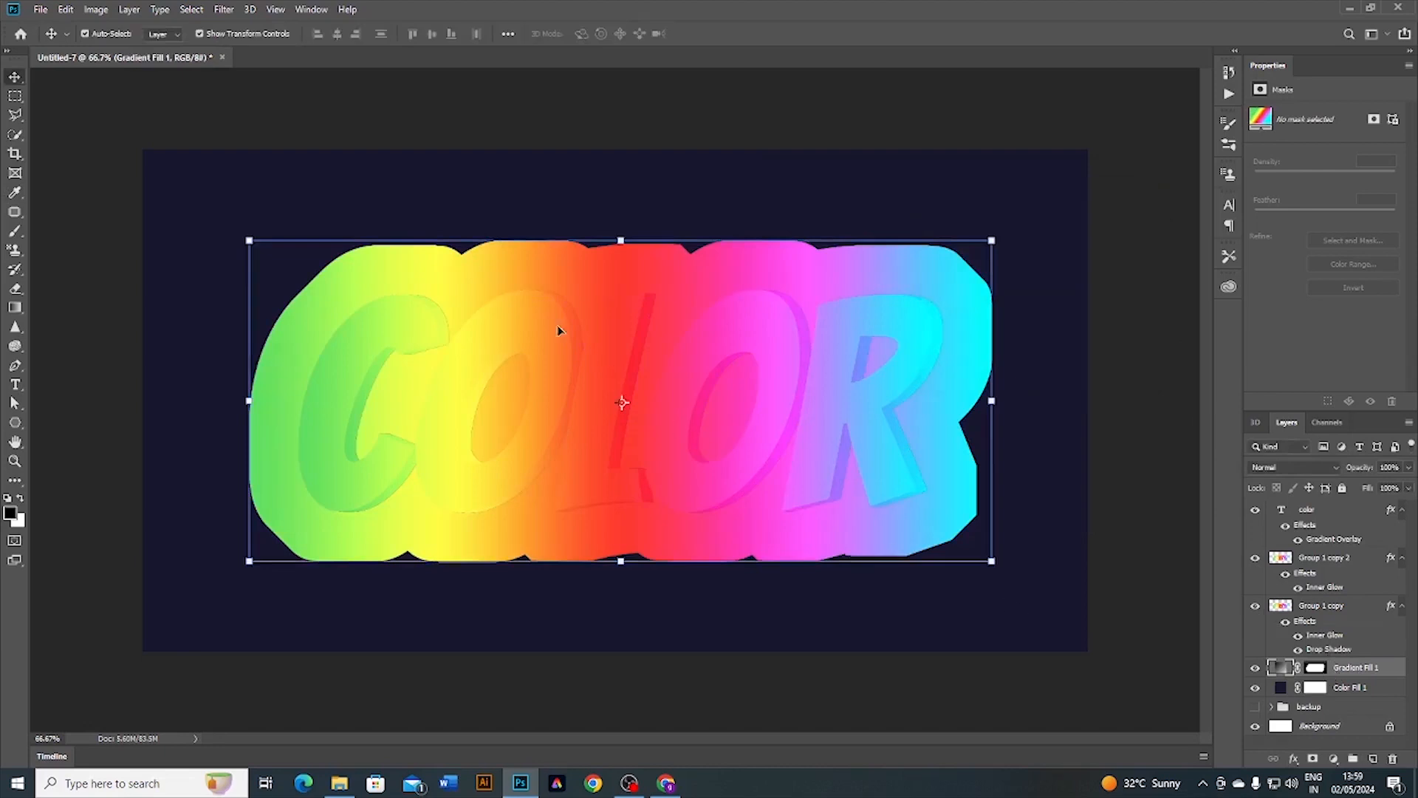
Step: Rasterize the gradient layer and apply a 160-pixel Gaussian Blur
click(225, 10)
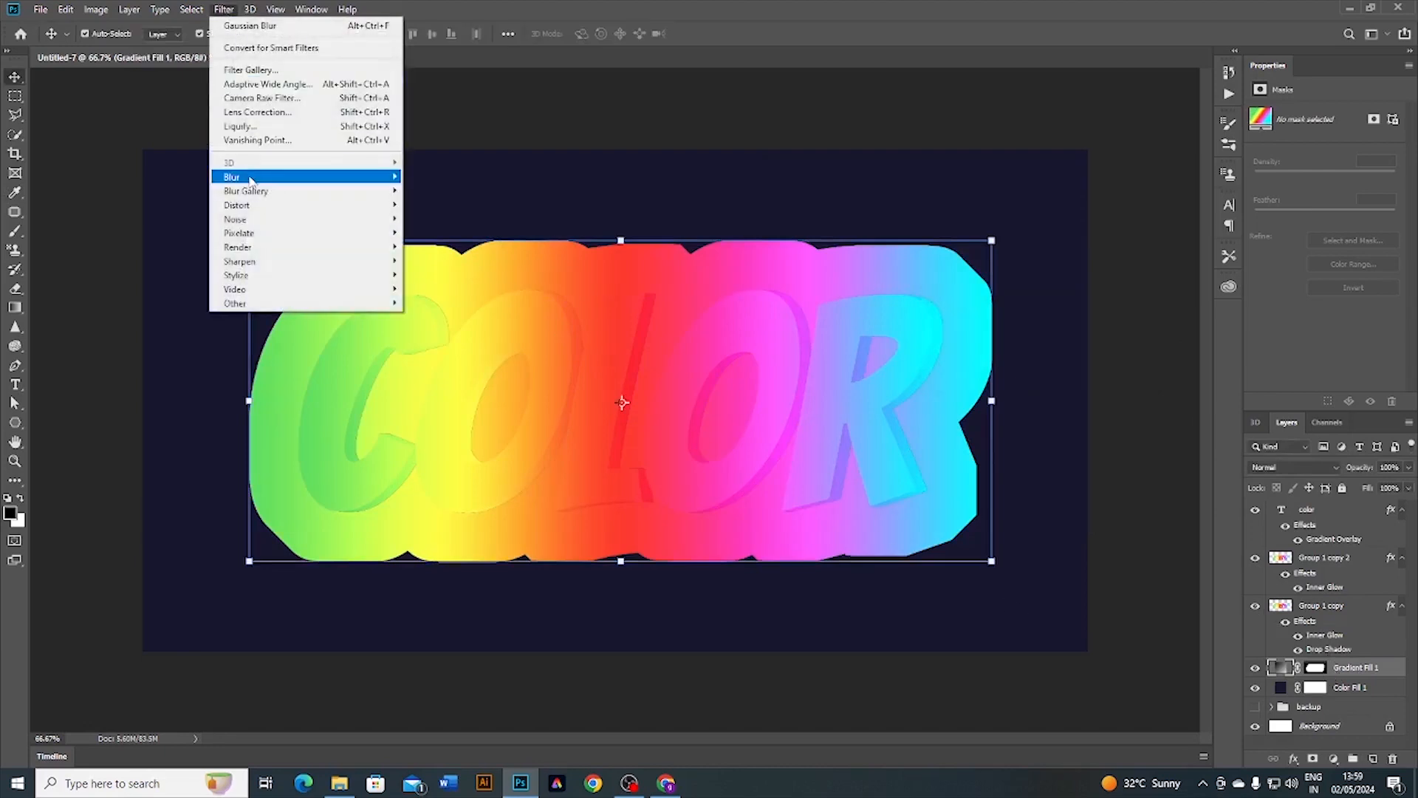
mouse_move(251, 177)
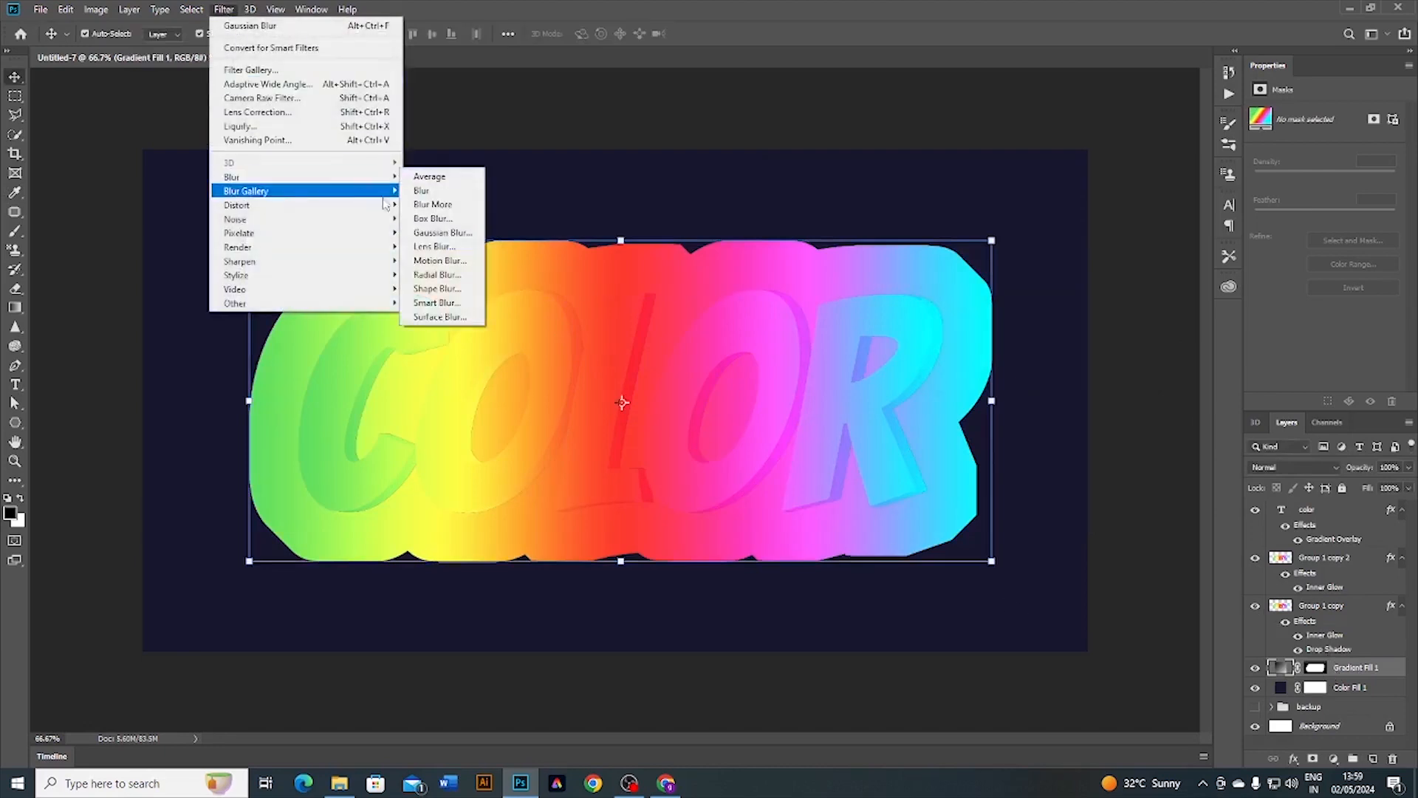
click(440, 232)
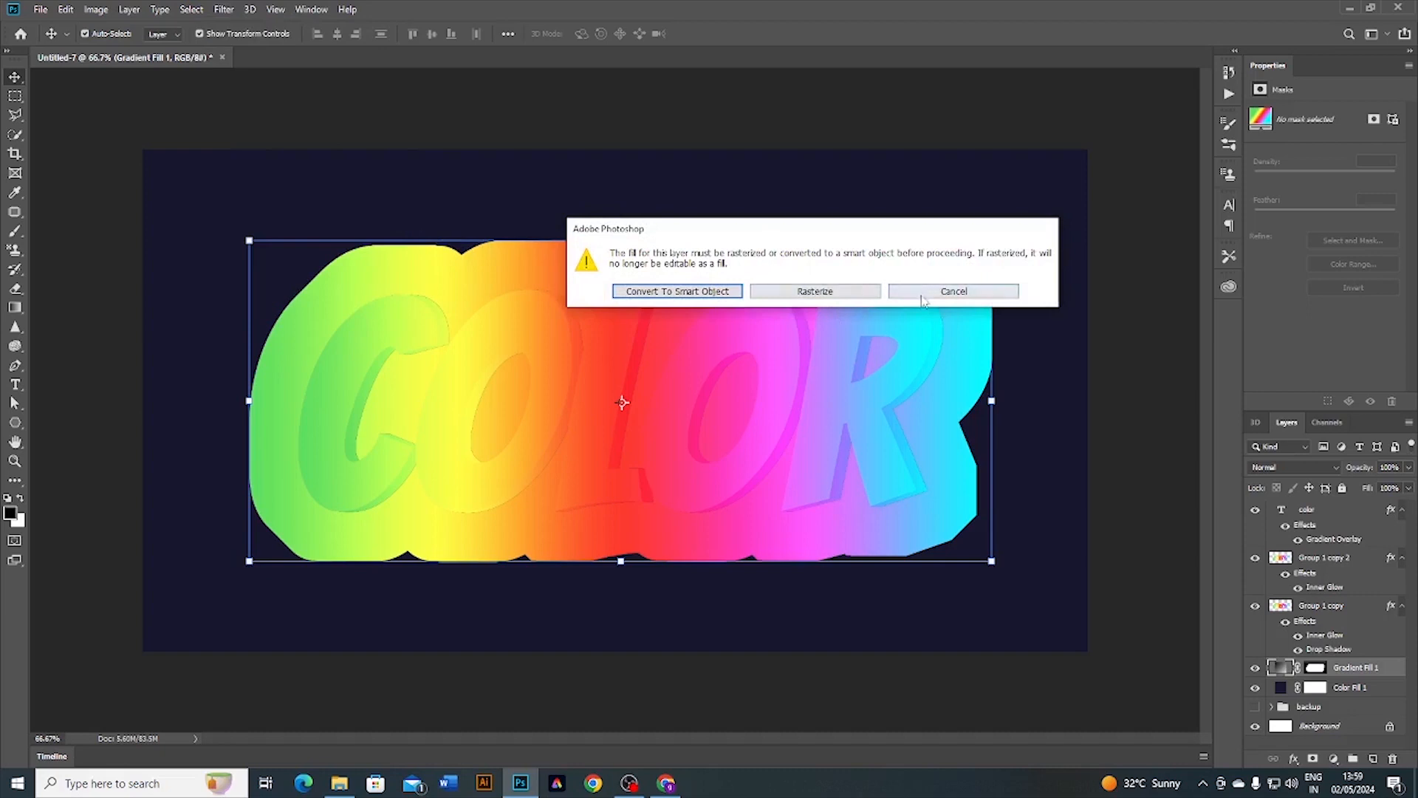
click(816, 291)
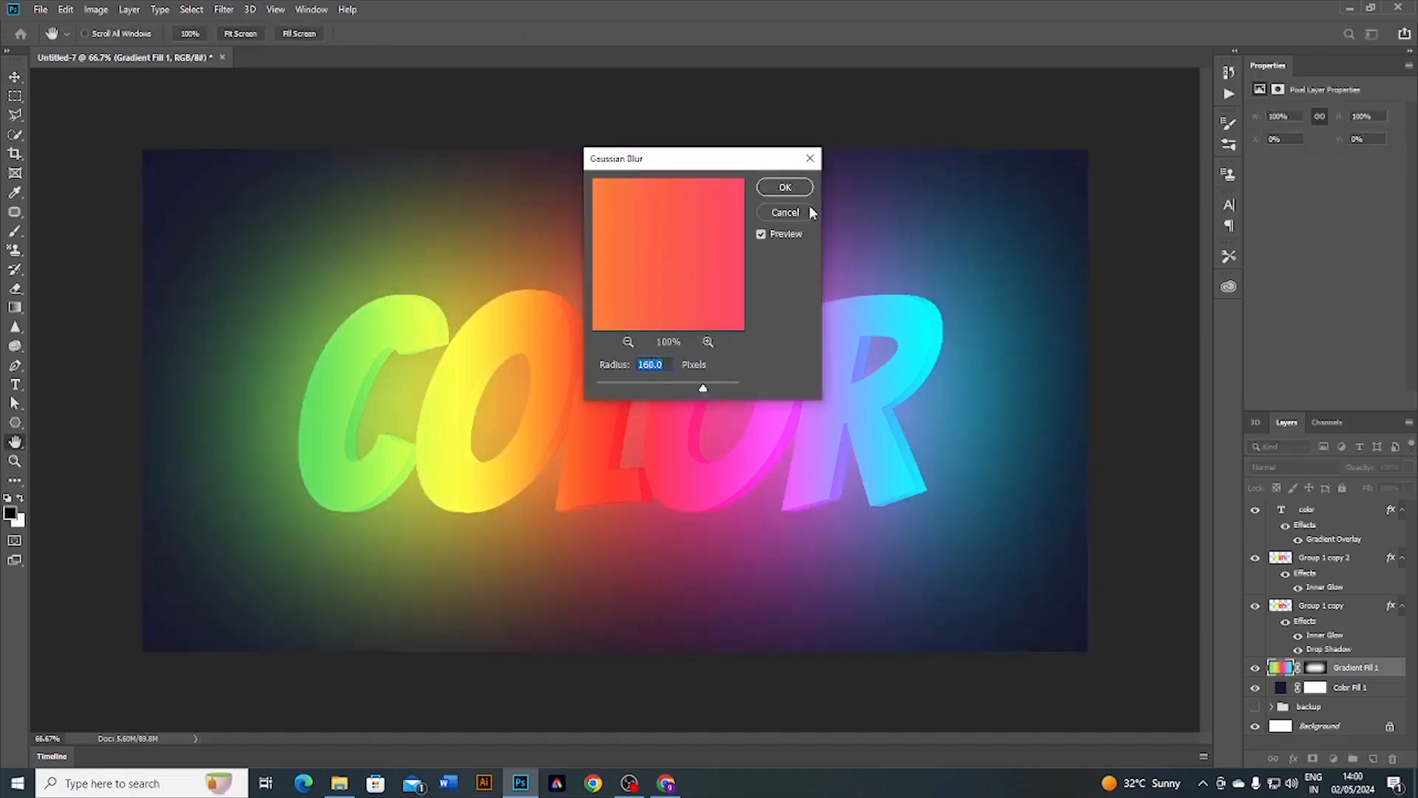
click(785, 188)
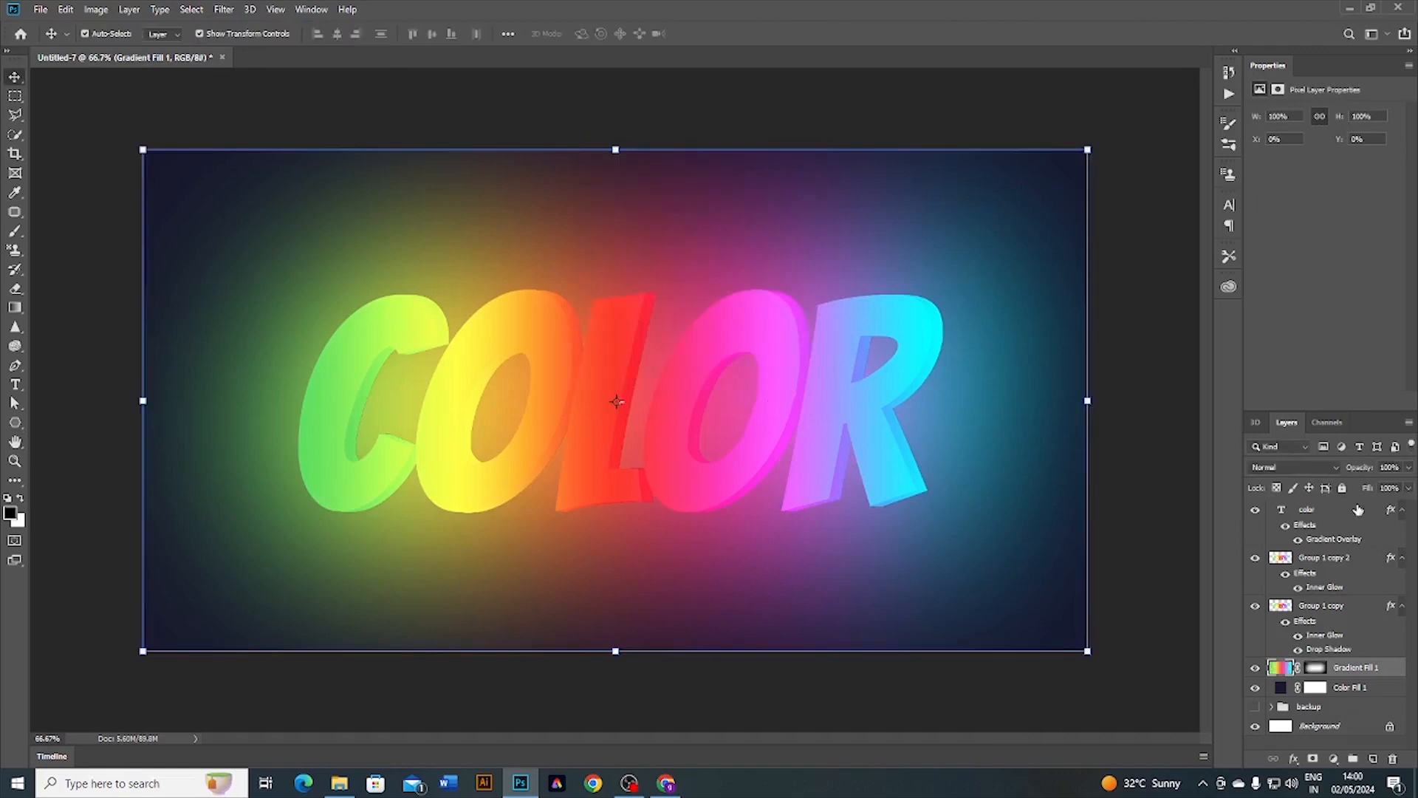
Step: Lower the blurred glow layer's opacity to about 24%
click(1407, 470)
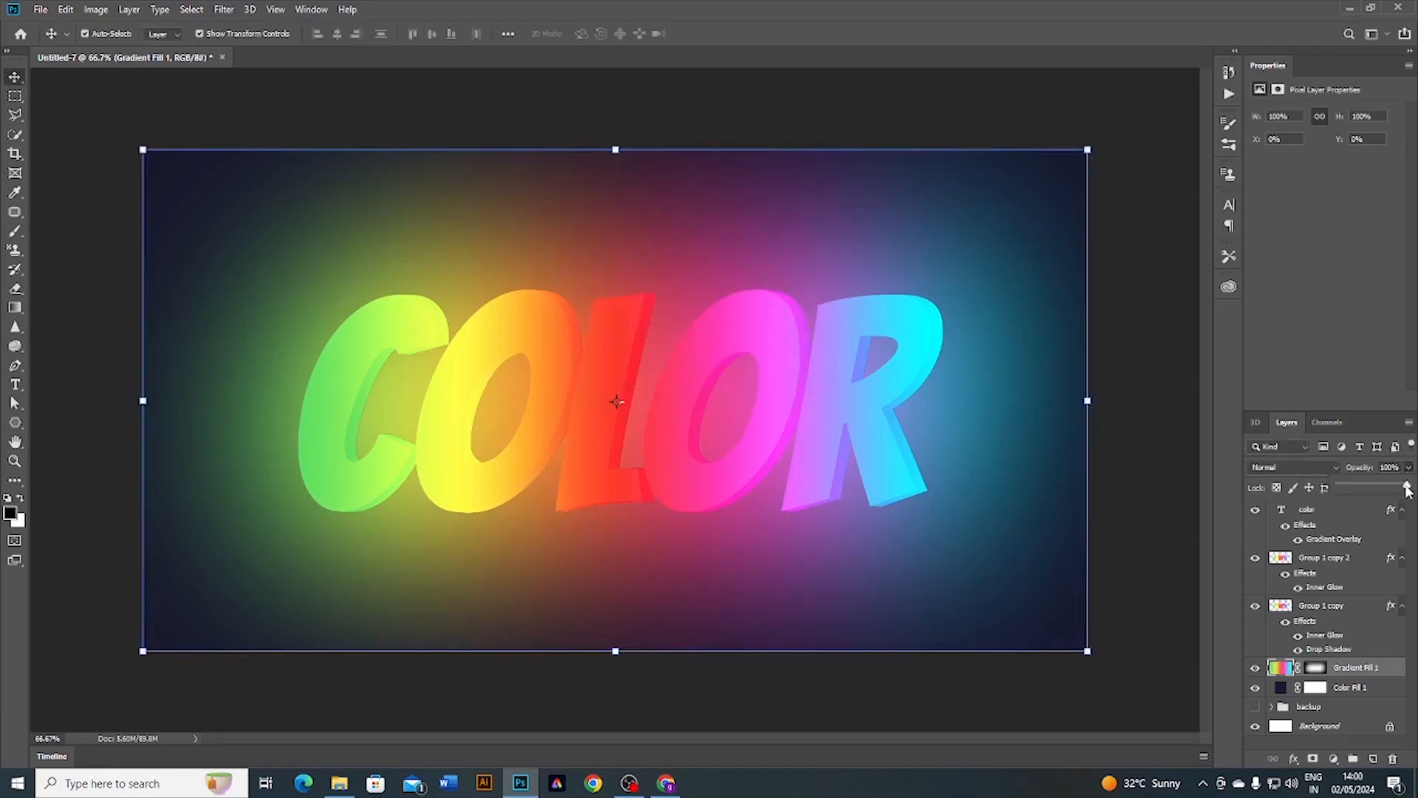
drag(1408, 489, 1365, 486)
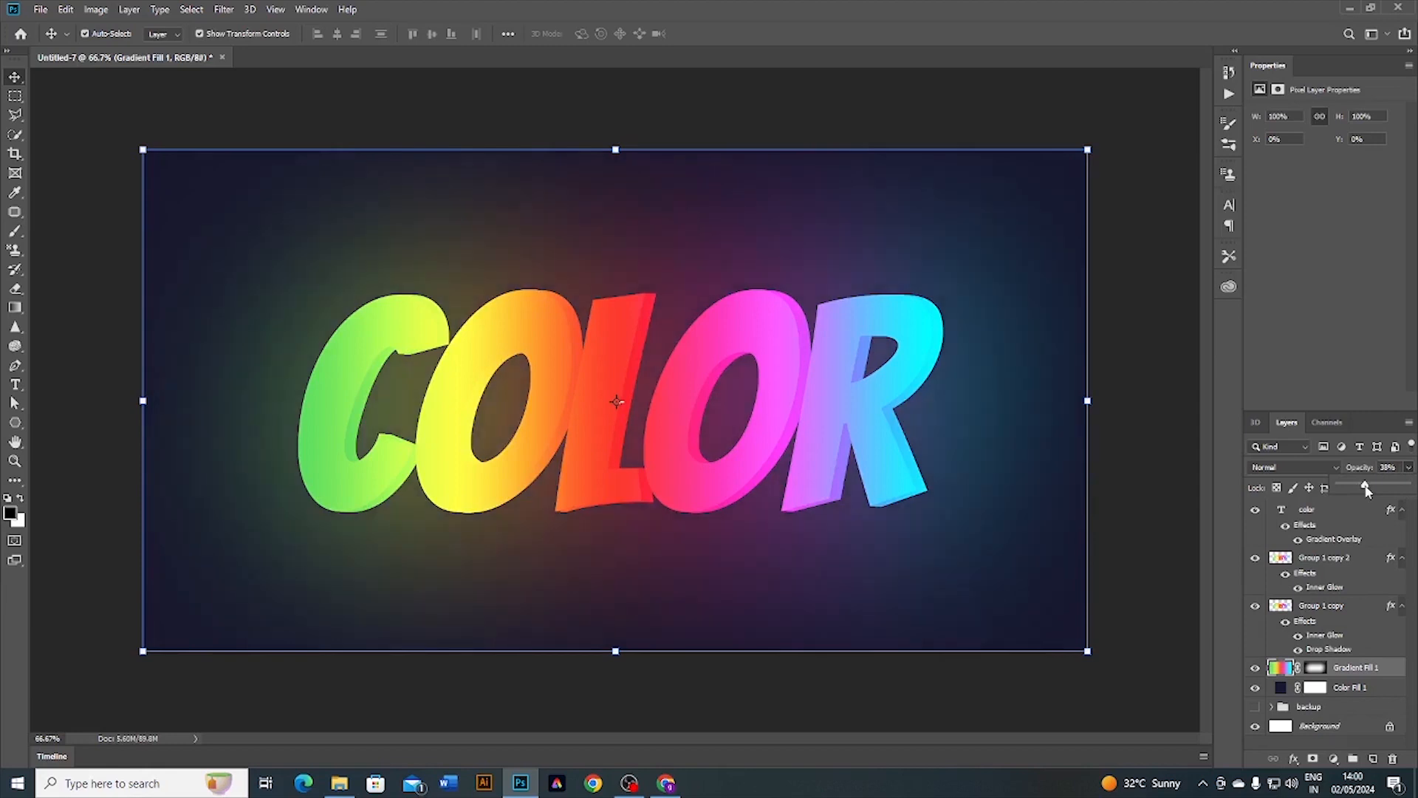
click(1182, 569)
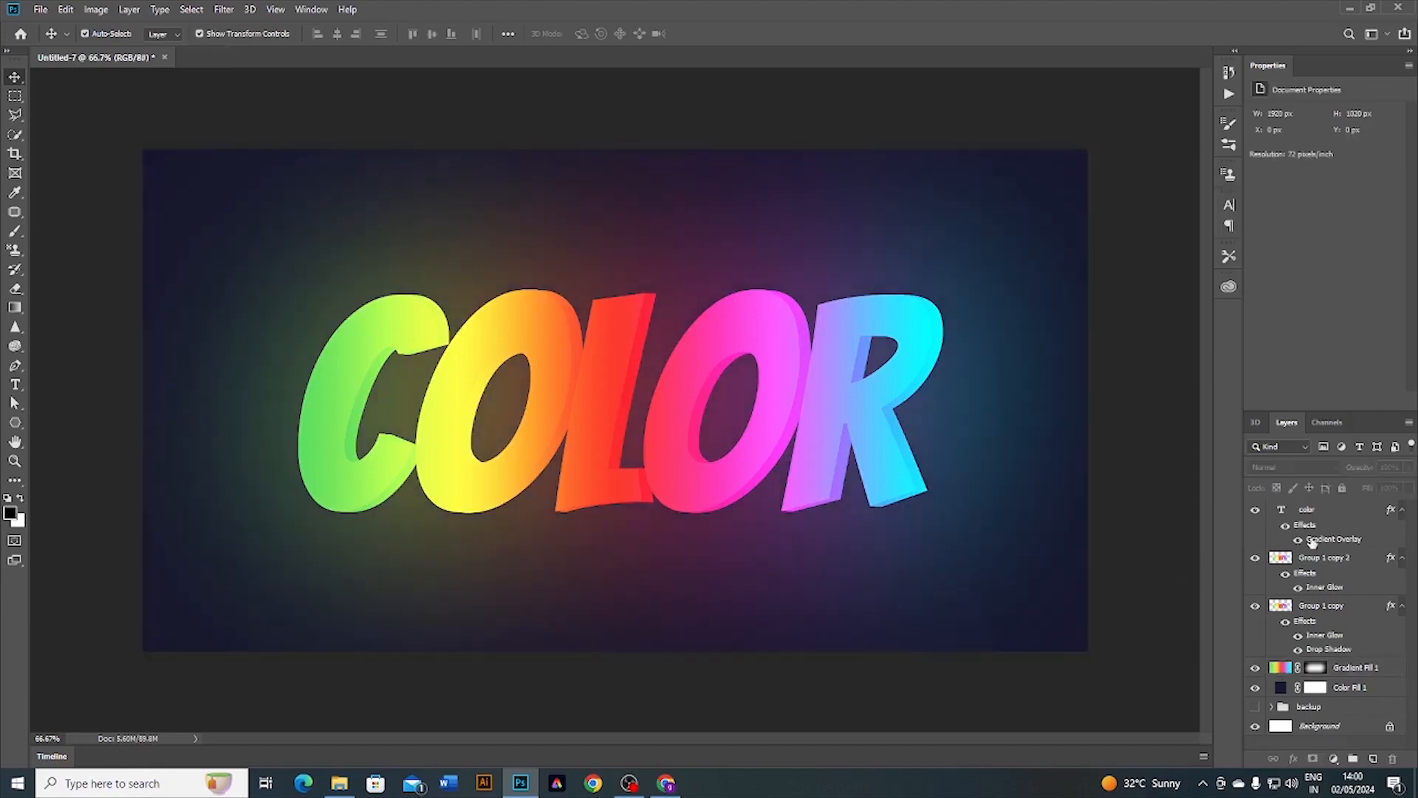
Step: Add a dark navy #1d1d38 Color Overlay to the color text layer
click(1323, 518)
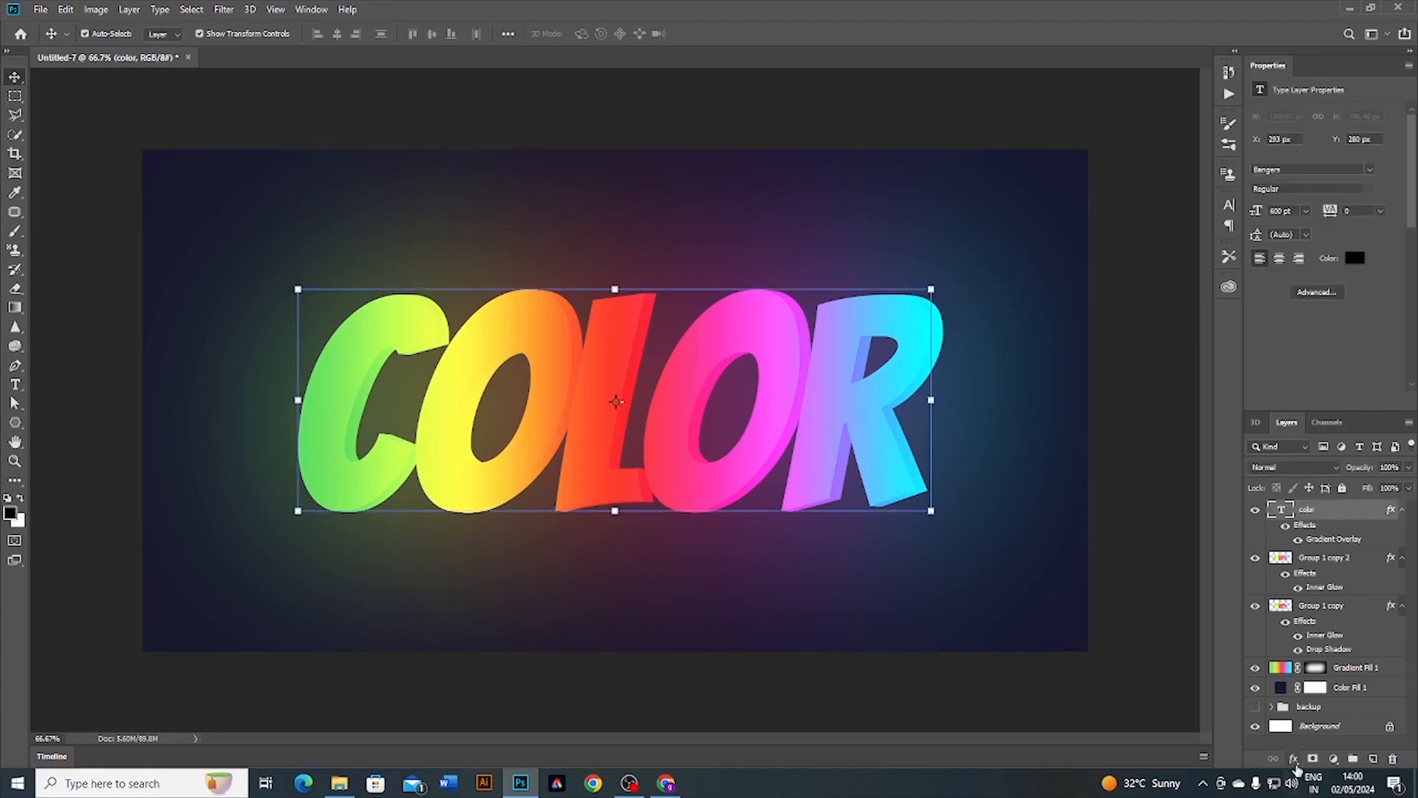
click(1296, 764)
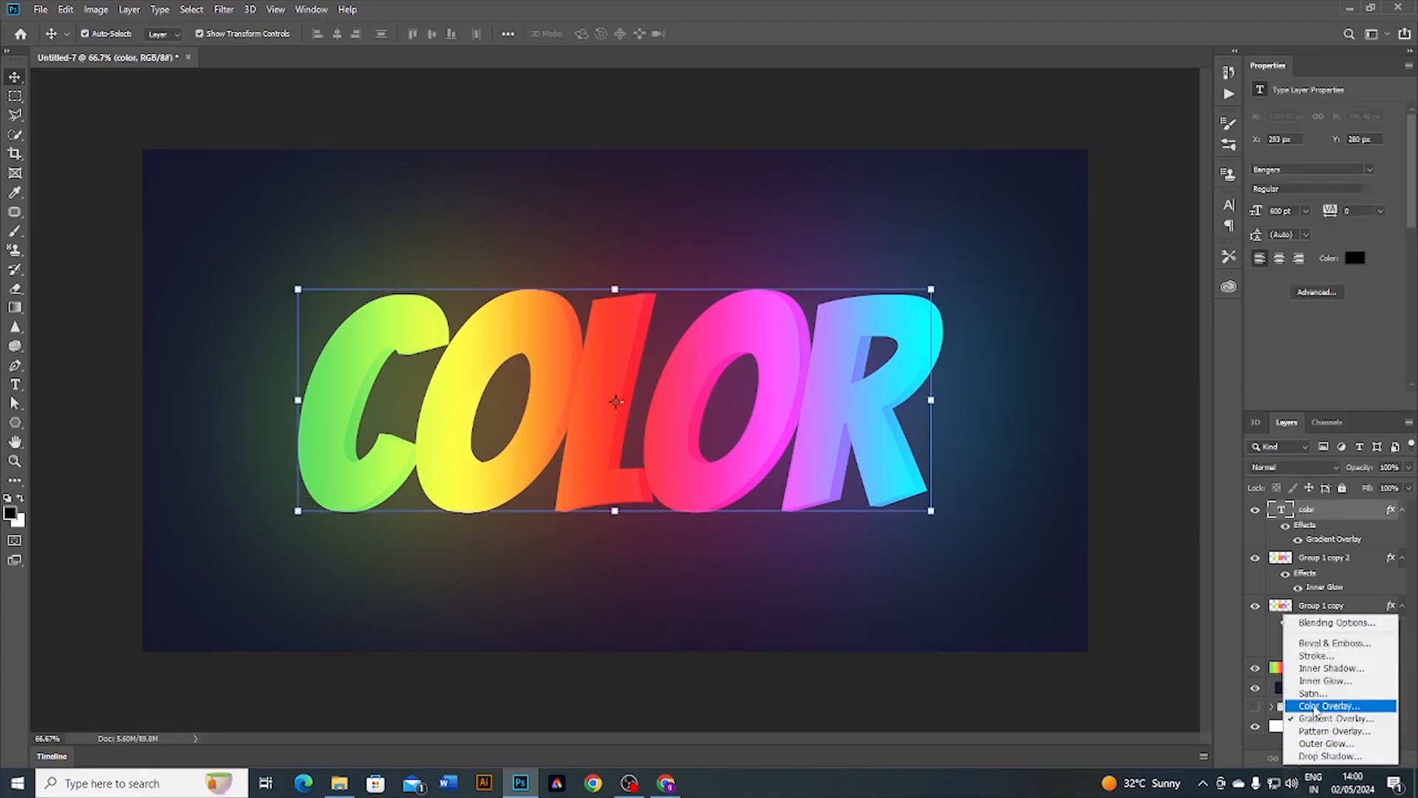
click(1314, 707)
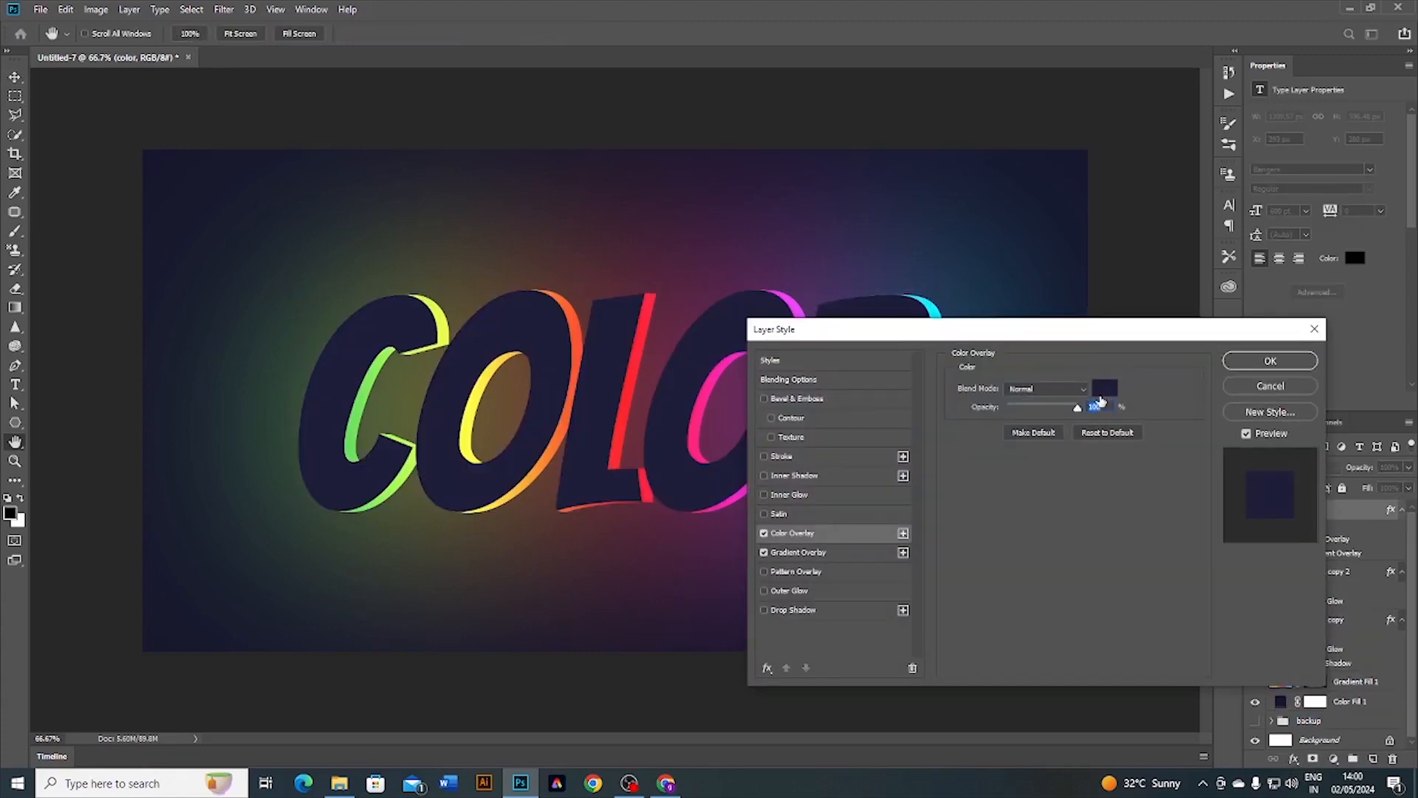
click(1102, 389)
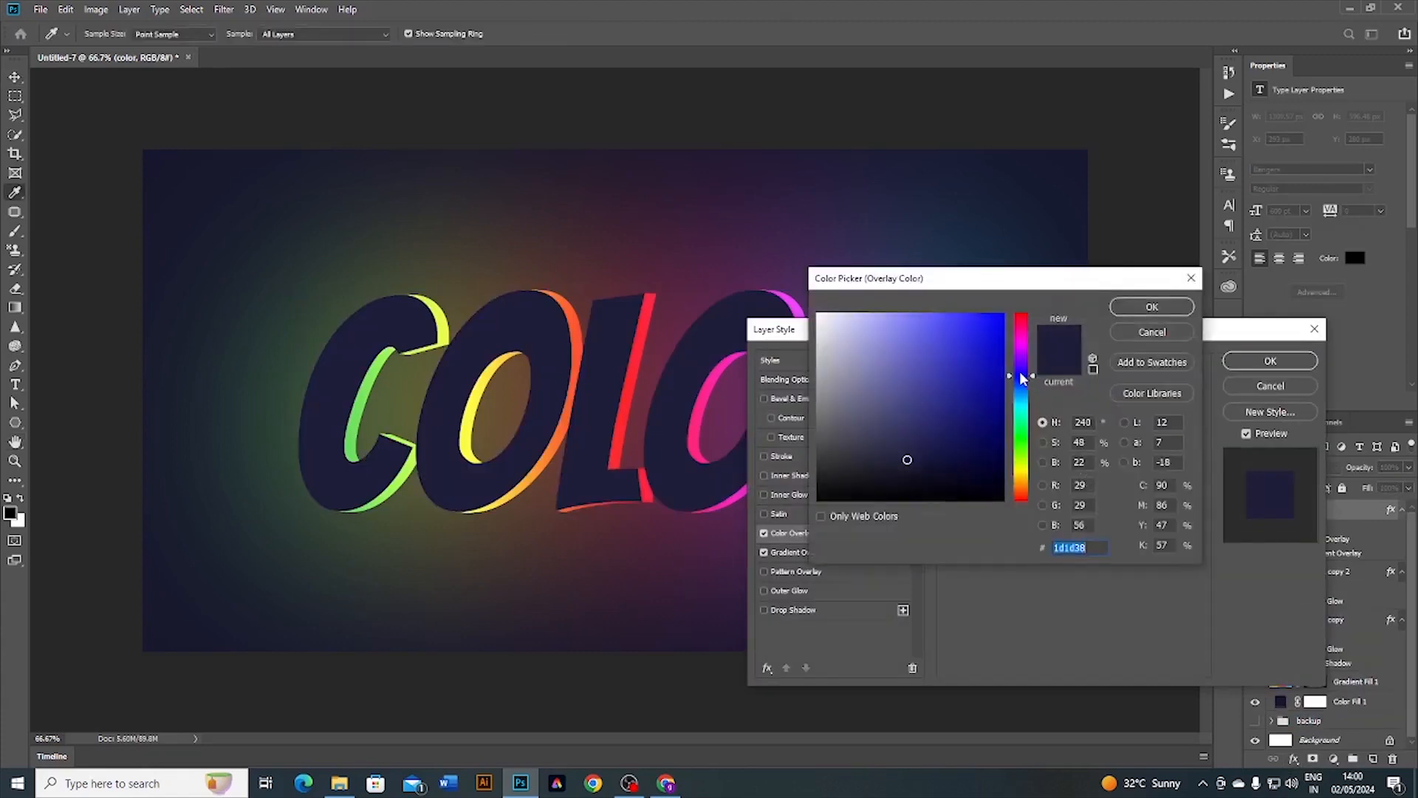
click(1139, 310)
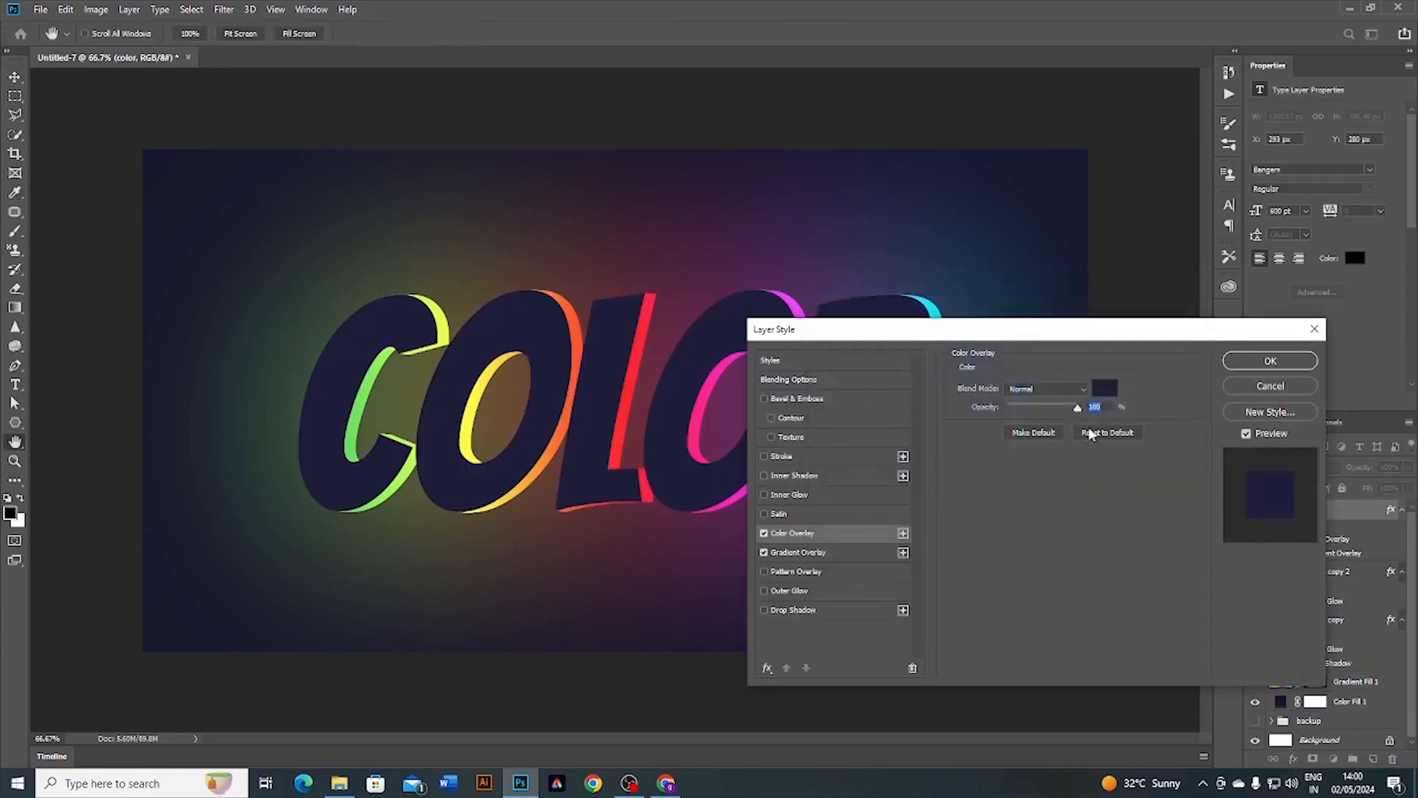
Step: Add a 10 px inside Stroke with a gradient fill to the letters and apply the effects
click(810, 456)
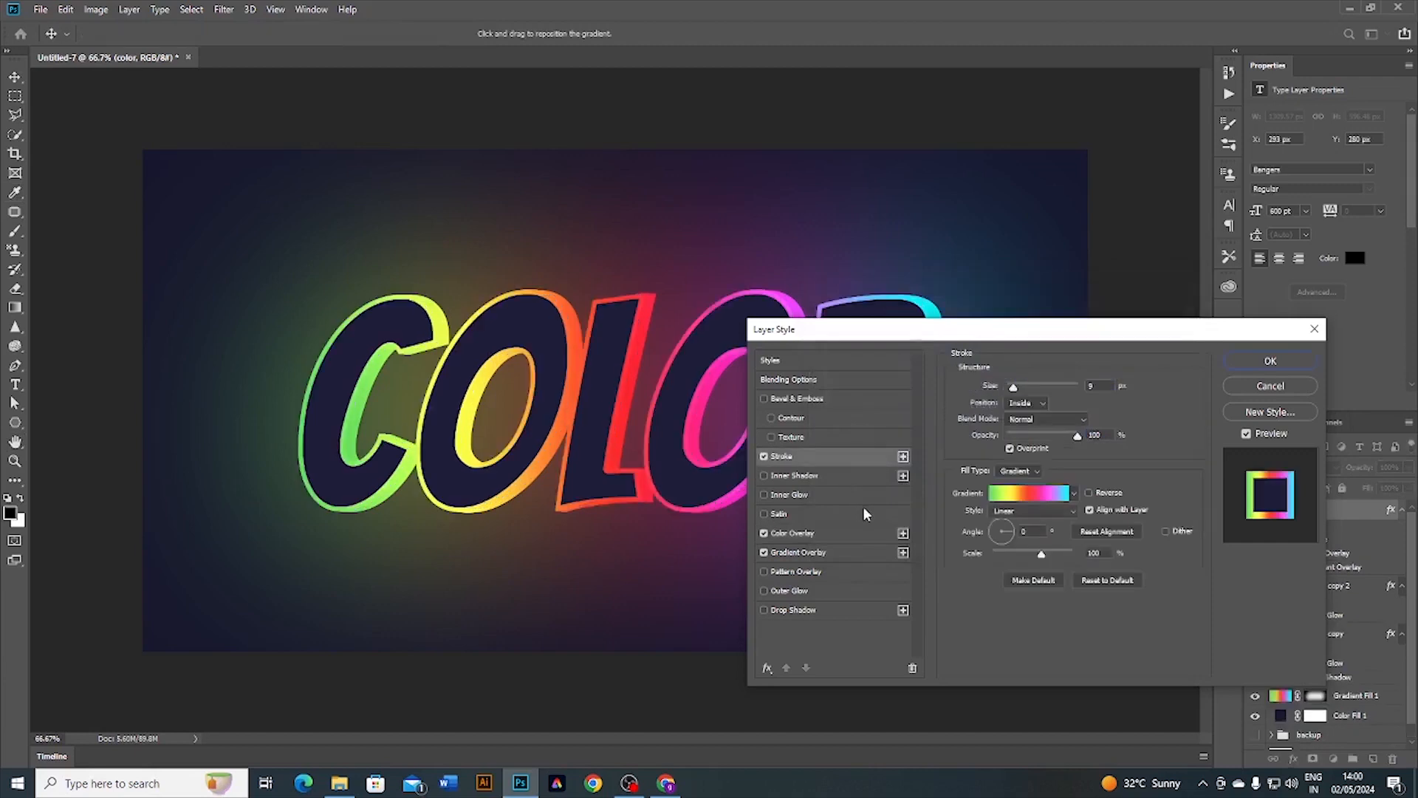
click(1033, 472)
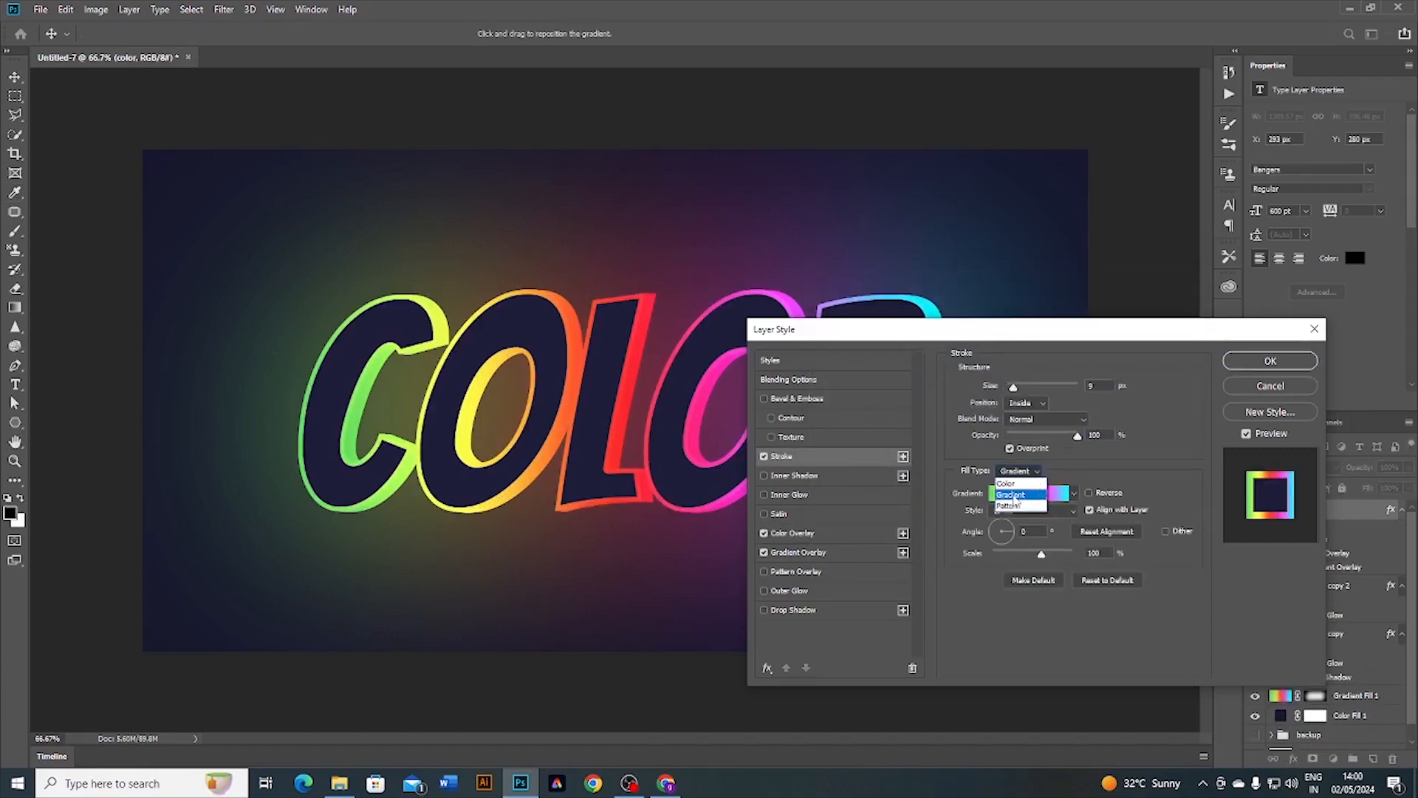
click(1015, 497)
click(1038, 407)
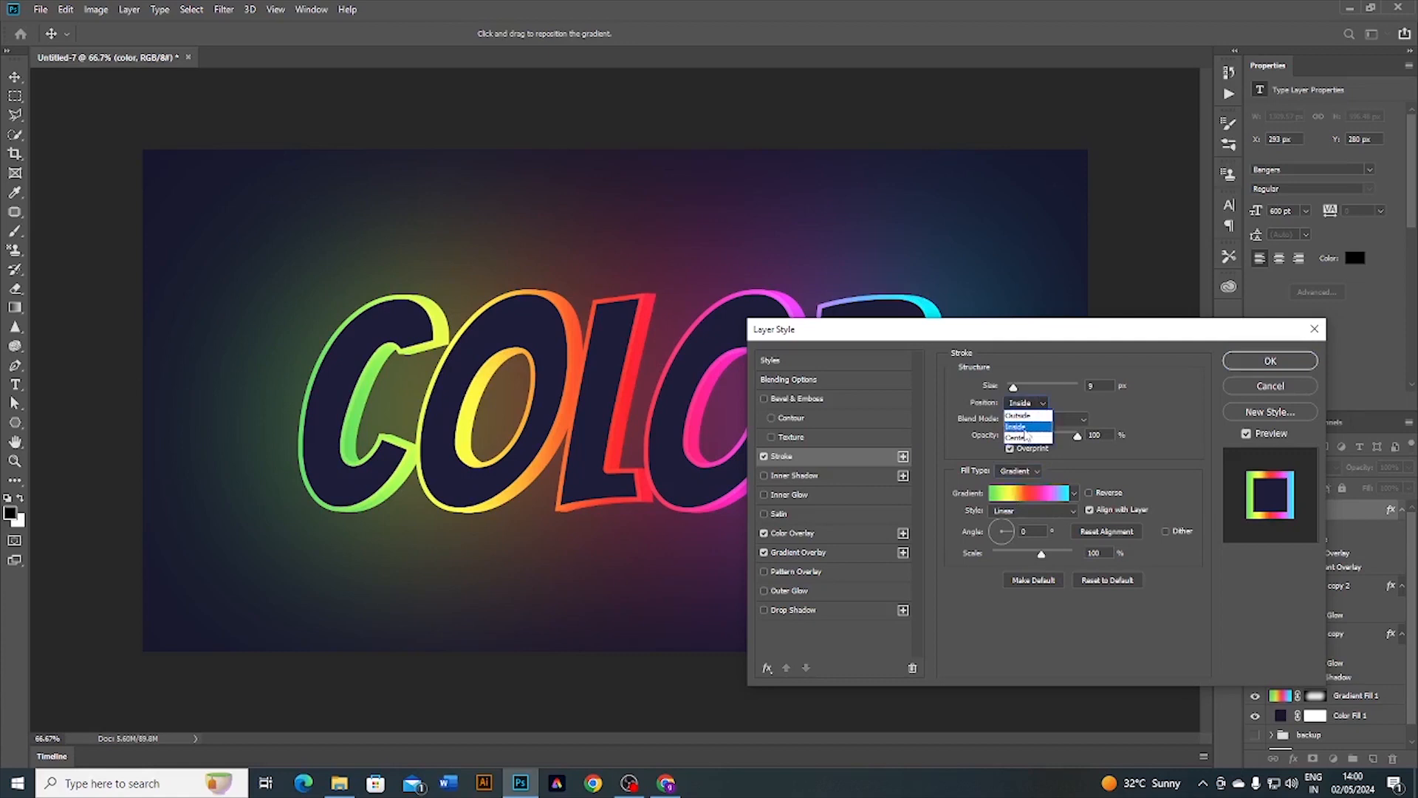
click(1026, 431)
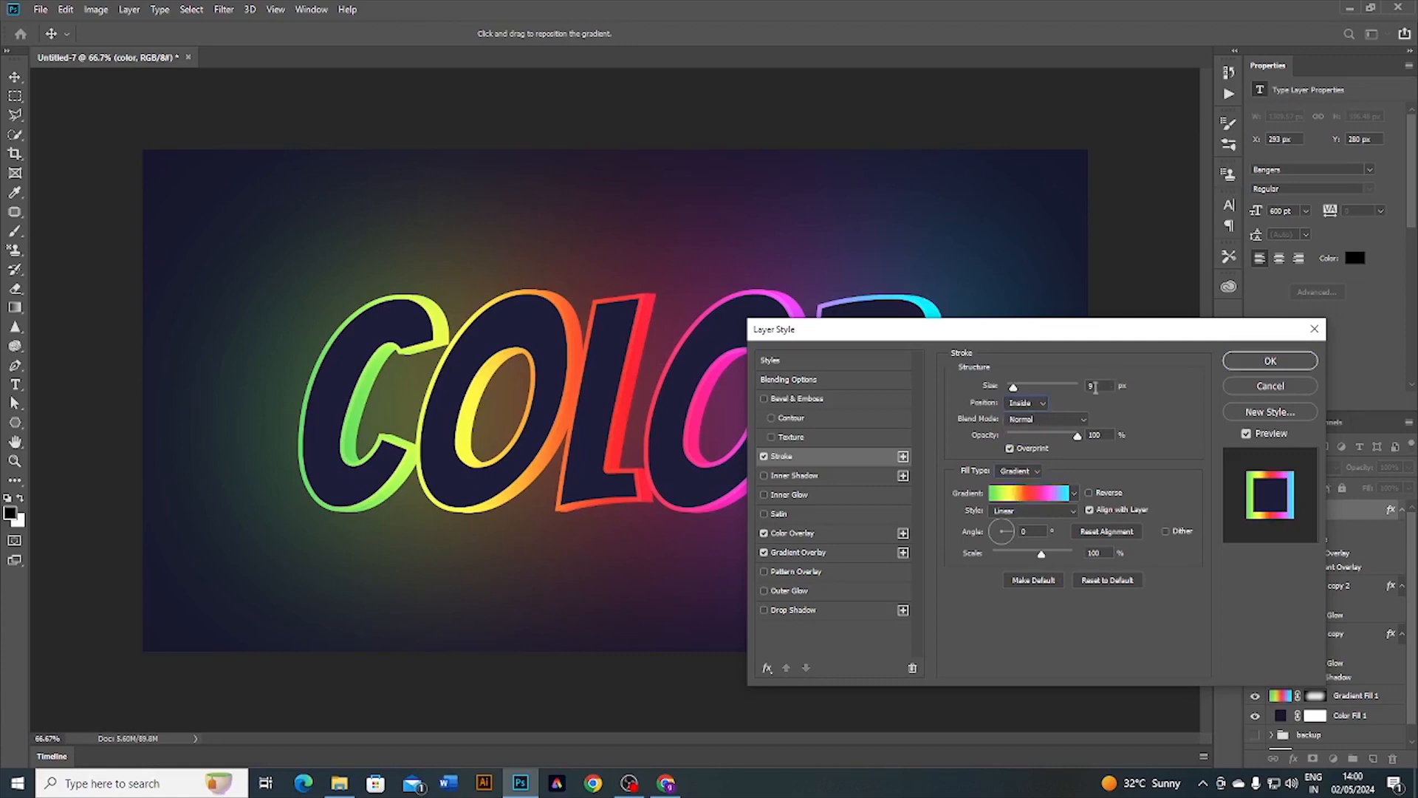
text(10)
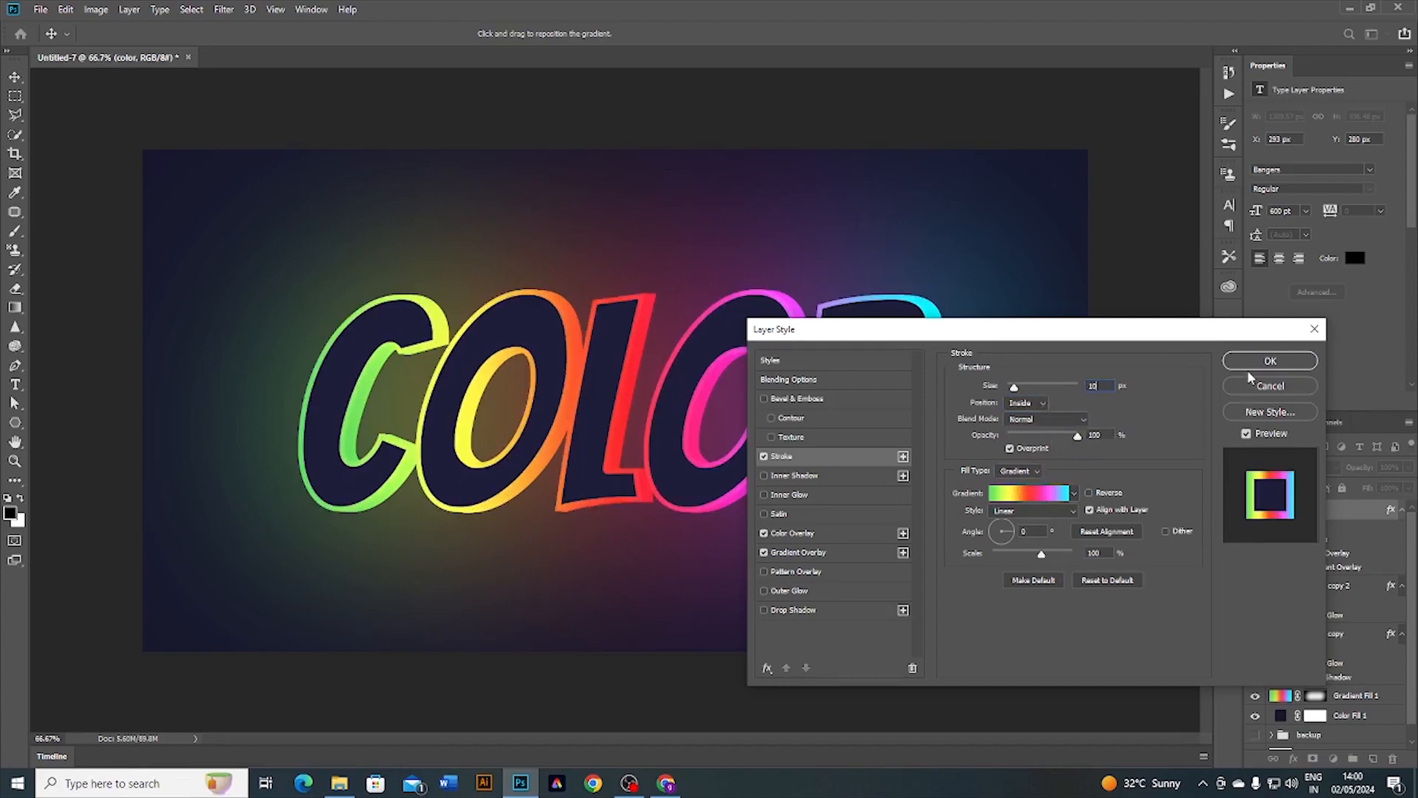
click(1269, 361)
click(774, 571)
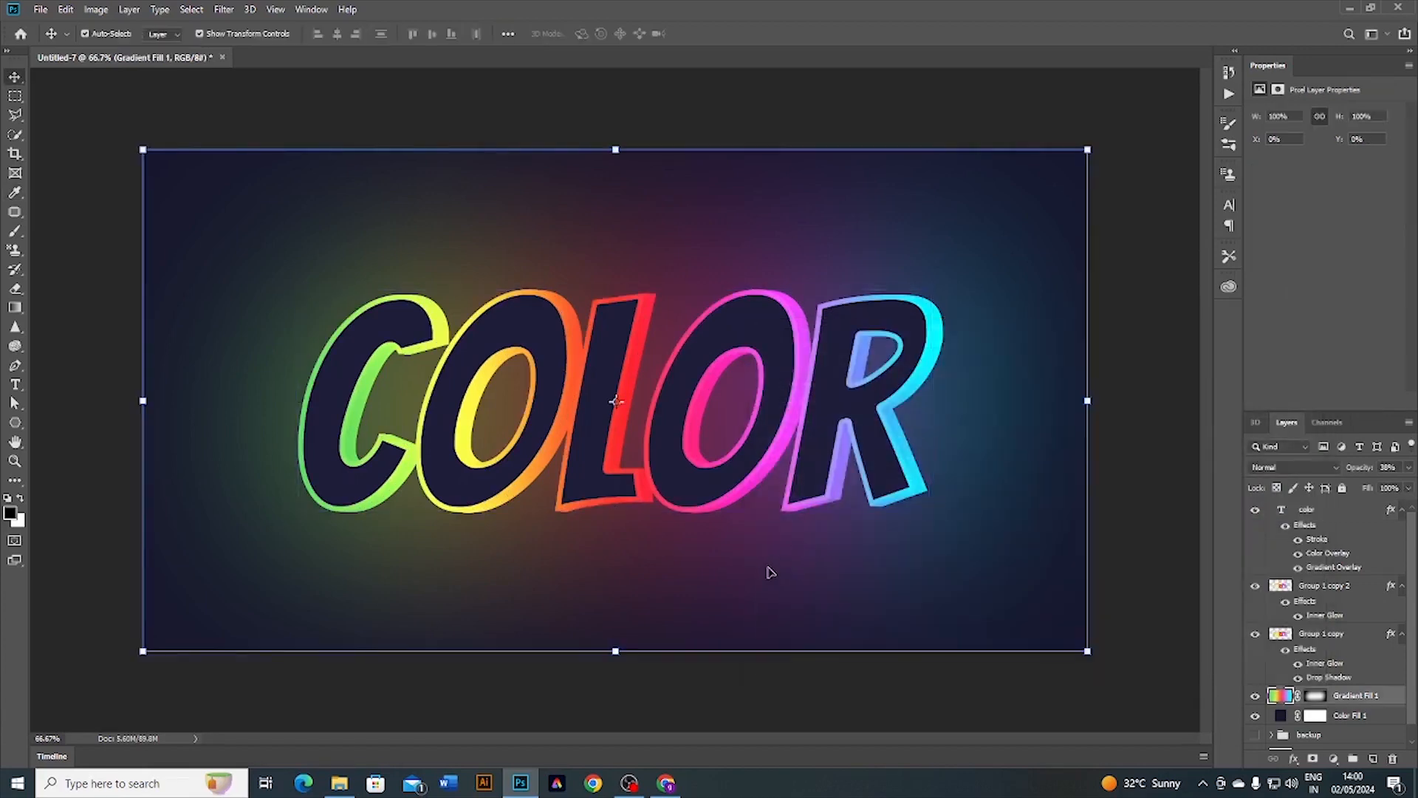
click(789, 682)
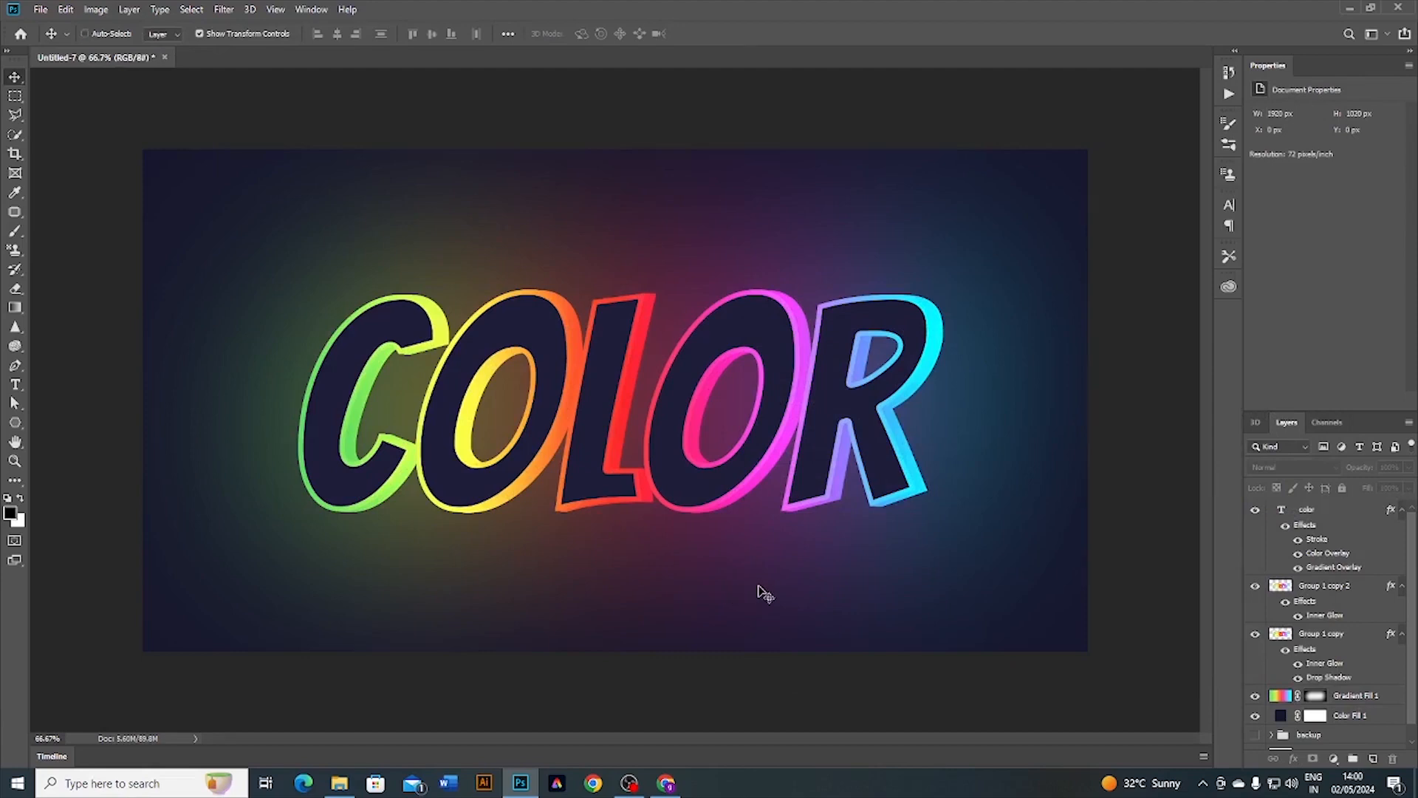
key(ctrl+1)
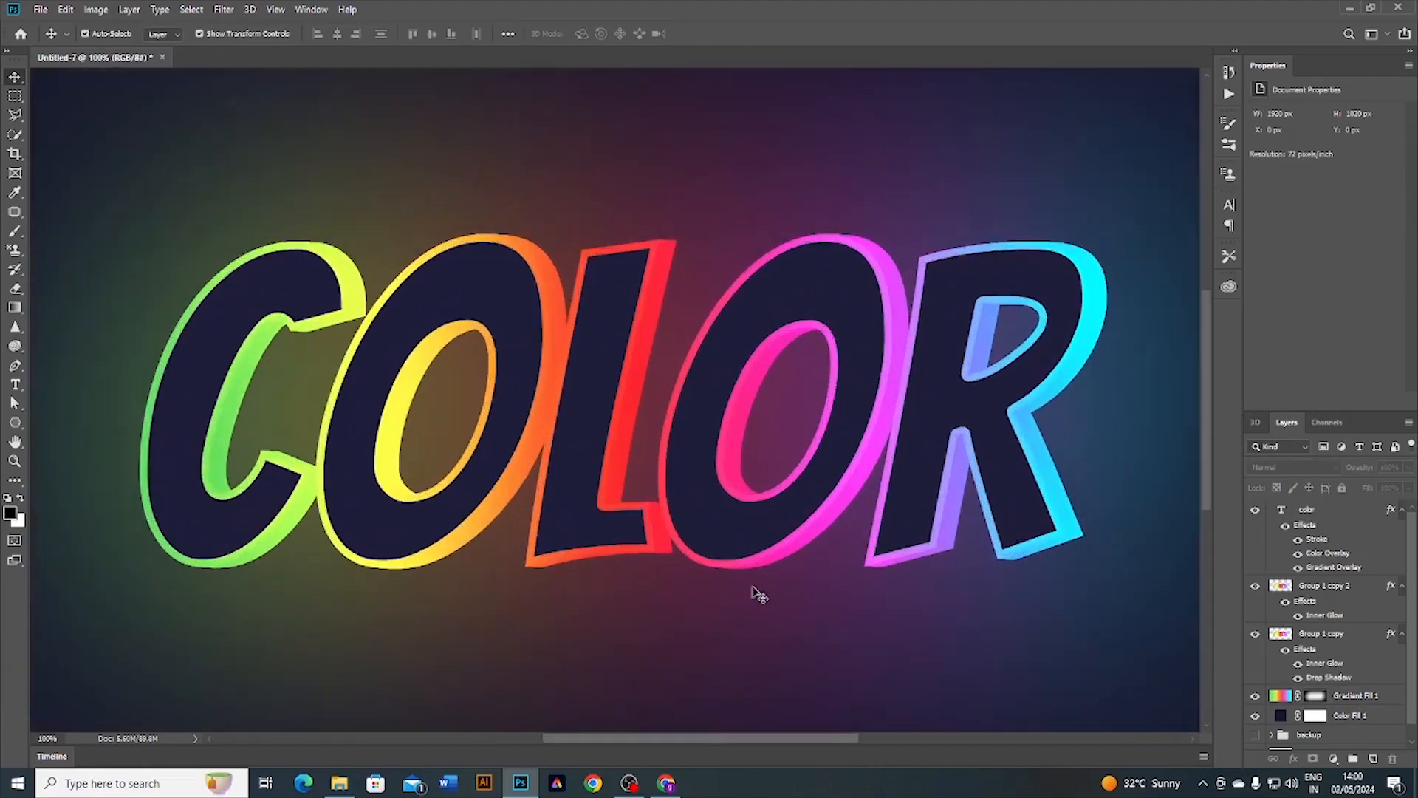
click(725, 646)
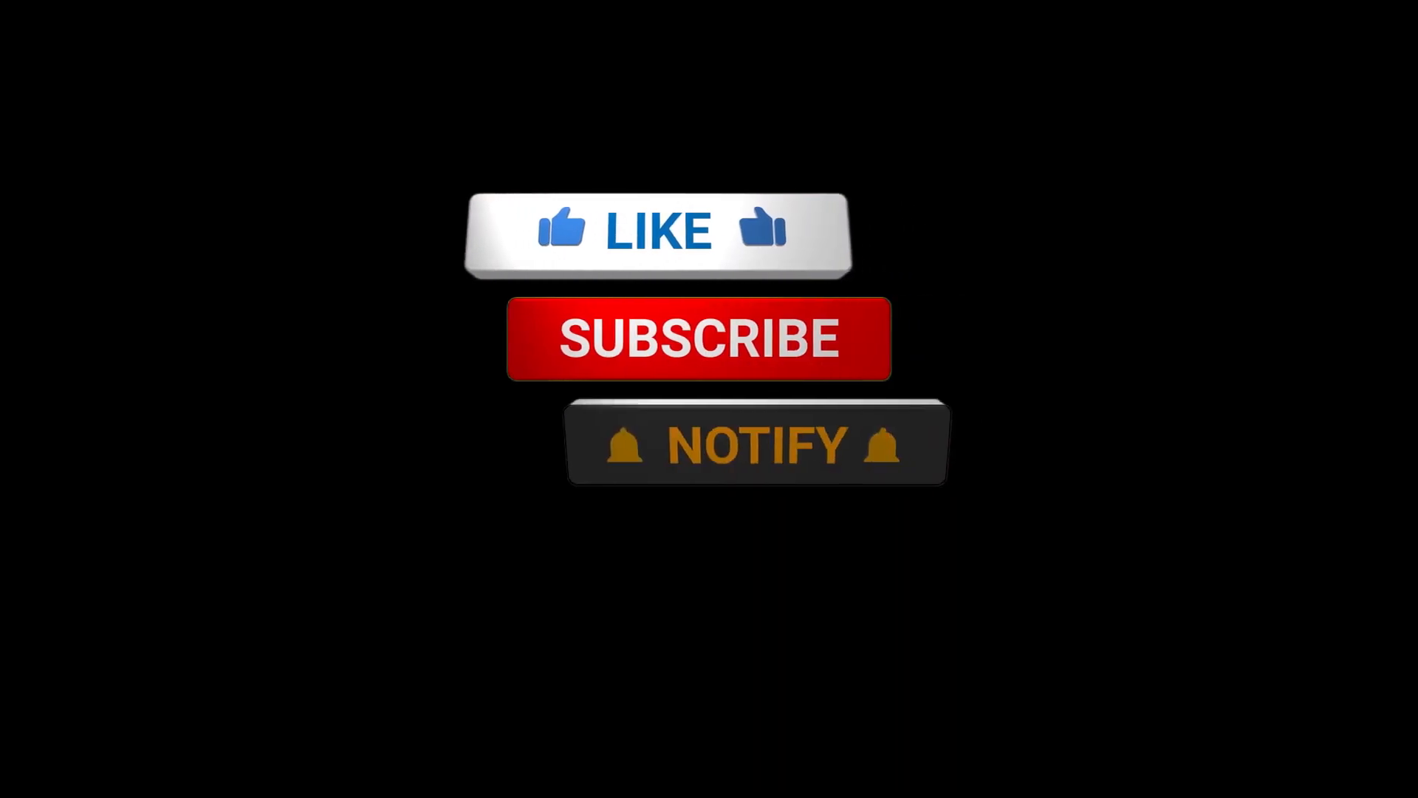